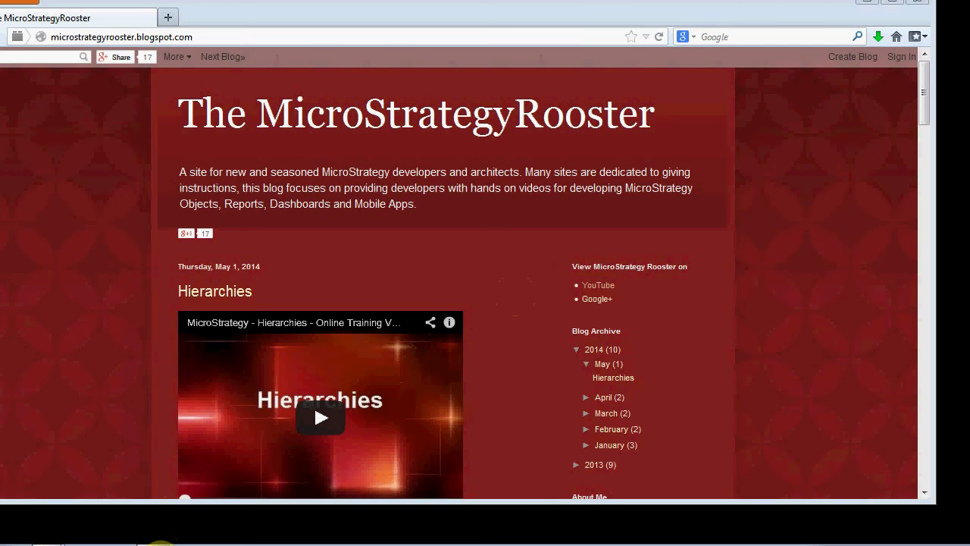
Step: Switch from the browser to the remote MicroStrategy Desktop session, showing My Reports
{"action": "left_click", "coordinate": [161, 545]}
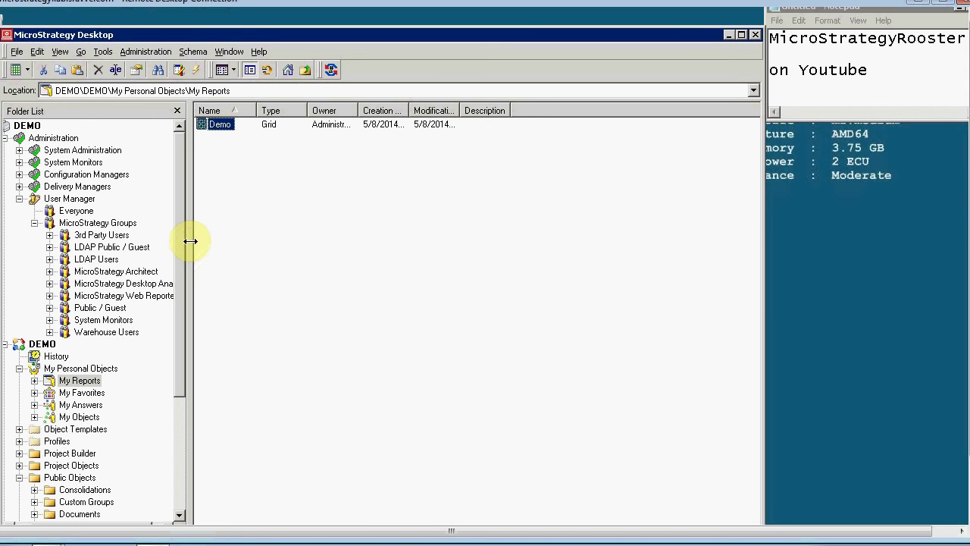
Step: Open Administrator from the Everyone group and review its DEMO Project Access privileges
{"action": "left_click", "coordinate": [76, 211]}
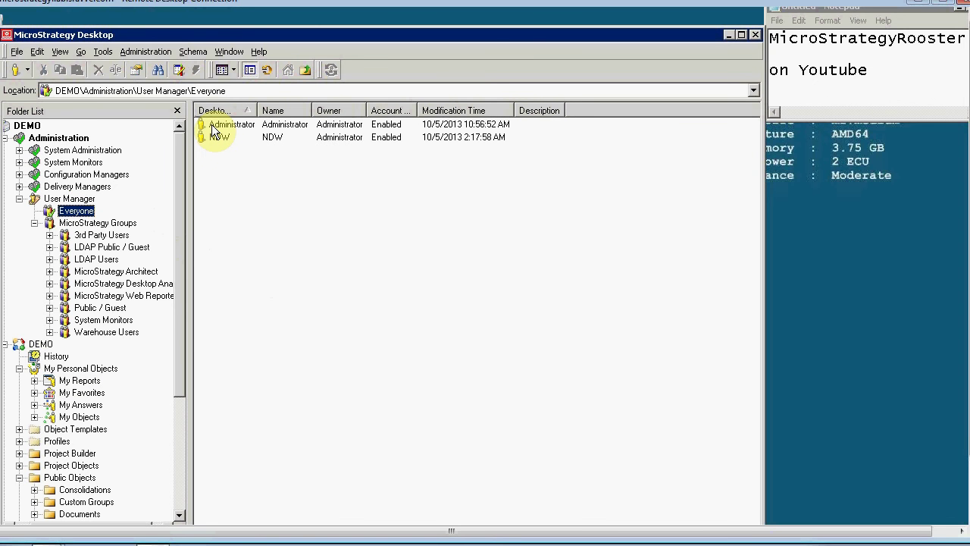
{"action": "double_click", "coordinate": [213, 128]}
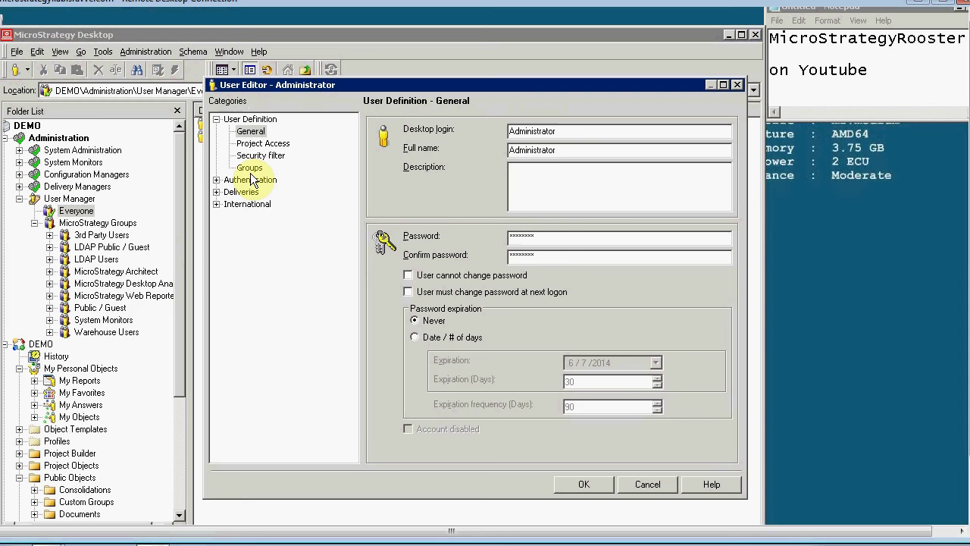
{"action": "left_click", "coordinate": [264, 143]}
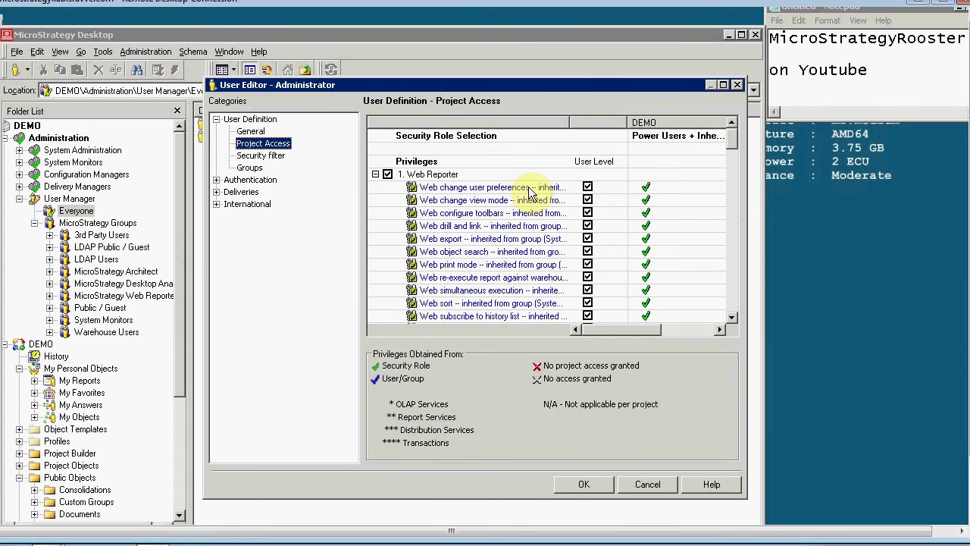
{"action": "left_click", "coordinate": [731, 318]}
{"action": "left_click", "coordinate": [732, 319]}
{"action": "left_click", "coordinate": [732, 318]}
{"action": "left_click", "coordinate": [731, 318]}
{"action": "left_click", "coordinate": [731, 318]}
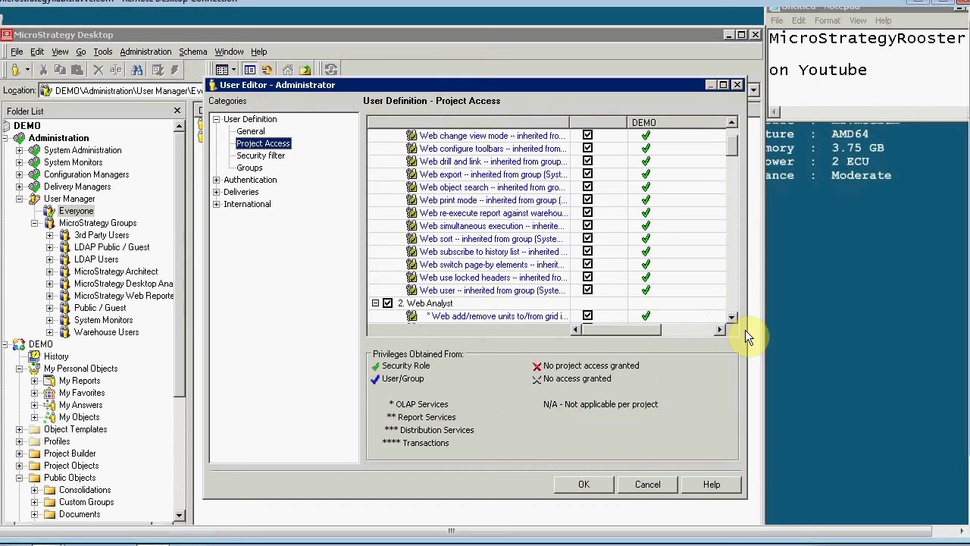
{"action": "left_click_drag", "start_coordinate": [734, 318], "coordinate": [733, 319]}
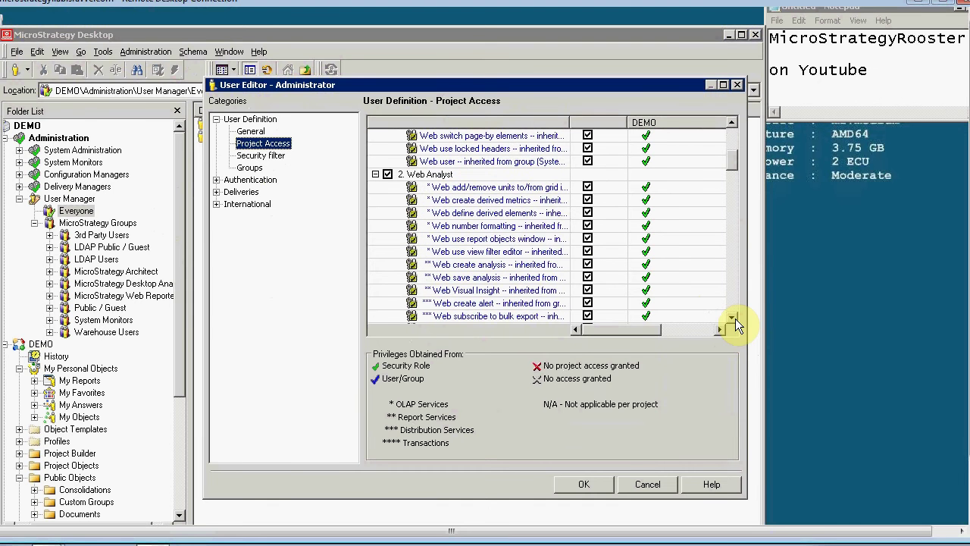
{"action": "left_click", "coordinate": [734, 318]}
{"action": "left_click", "coordinate": [733, 318]}
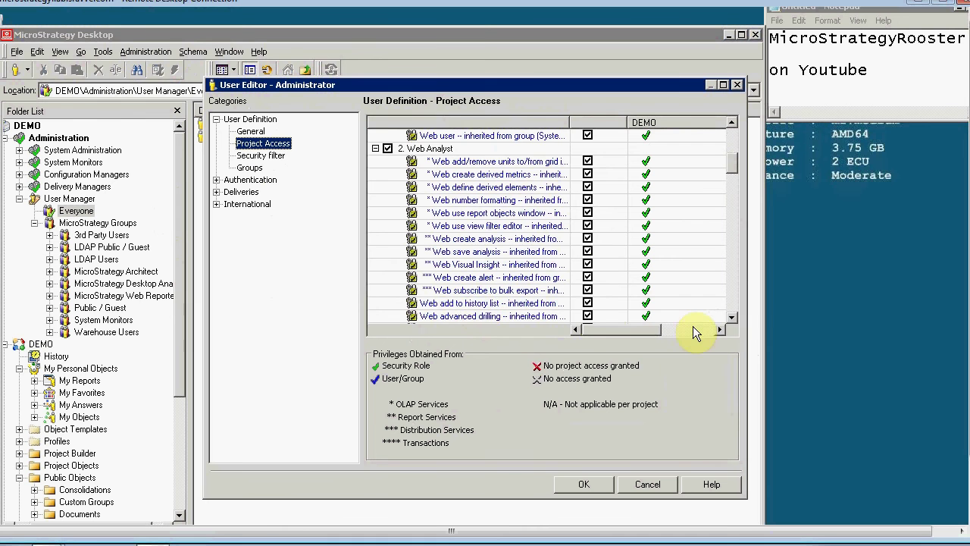
{"action": "left_click", "coordinate": [734, 319]}
{"action": "left_click", "coordinate": [734, 319]}
{"action": "left_click", "coordinate": [734, 318]}
{"action": "left_click", "coordinate": [733, 318]}
{"action": "left_click", "coordinate": [733, 318]}
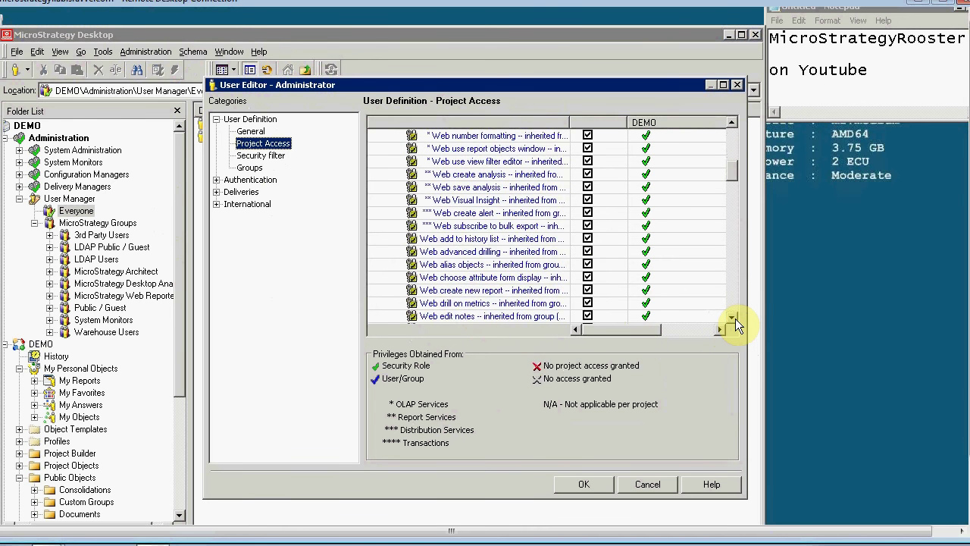
{"action": "left_click", "coordinate": [734, 318]}
{"action": "left_click", "coordinate": [733, 318]}
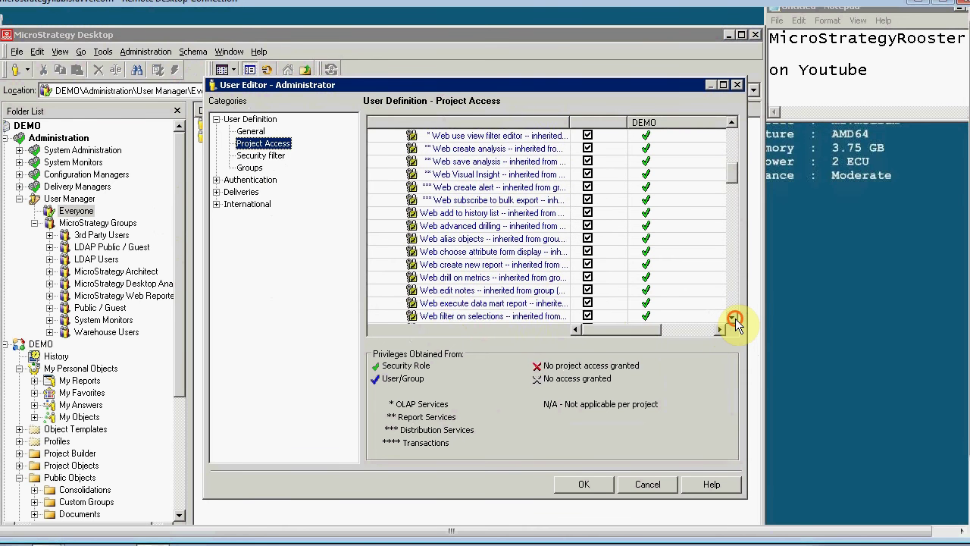
{"action": "left_click", "coordinate": [734, 318]}
{"action": "left_click", "coordinate": [734, 318]}
{"action": "left_click", "coordinate": [733, 318]}
{"action": "left_click", "coordinate": [734, 319]}
{"action": "left_click", "coordinate": [733, 318]}
{"action": "left_click", "coordinate": [734, 319]}
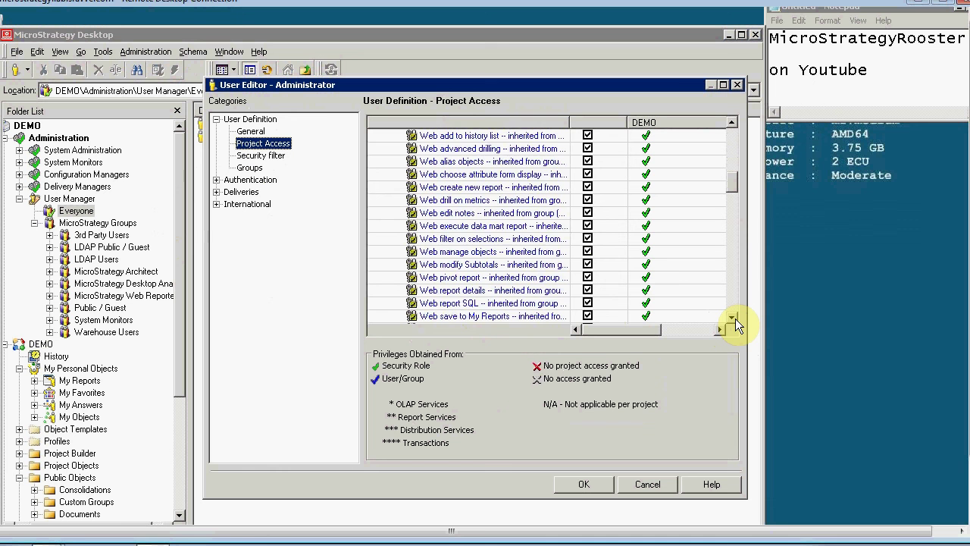
{"action": "left_click", "coordinate": [734, 318]}
{"action": "left_click", "coordinate": [734, 319]}
{"action": "left_click", "coordinate": [734, 318]}
{"action": "left_click", "coordinate": [734, 319]}
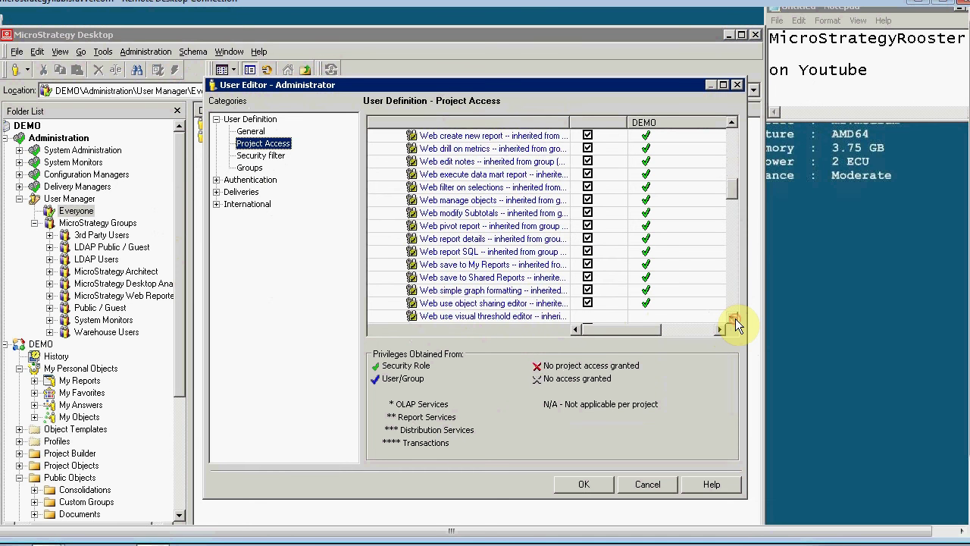
{"action": "left_click", "coordinate": [733, 318]}
{"action": "left_click", "coordinate": [734, 318]}
{"action": "left_click", "coordinate": [734, 318]}
{"action": "left_click", "coordinate": [734, 318]}
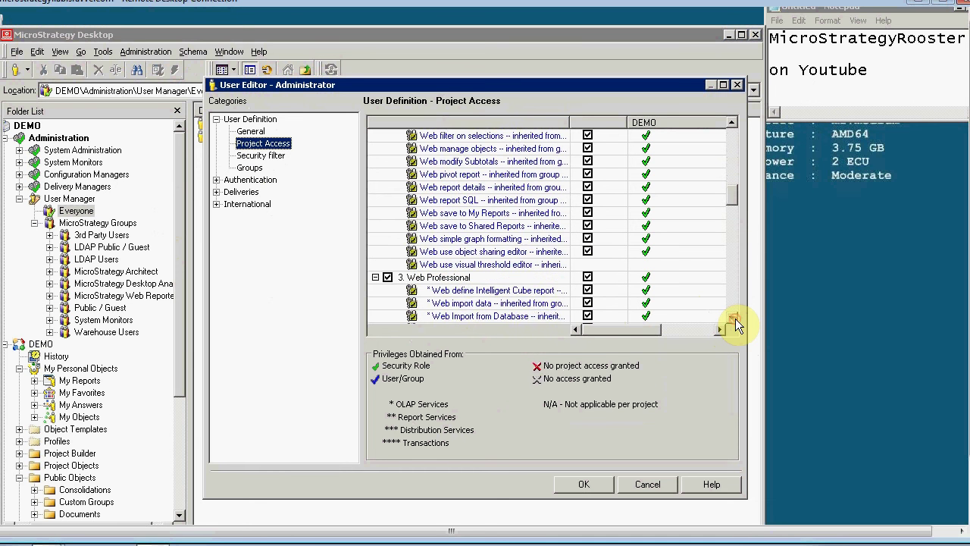
{"action": "left_click", "coordinate": [733, 318]}
{"action": "left_click", "coordinate": [733, 319]}
{"action": "left_click", "coordinate": [734, 318]}
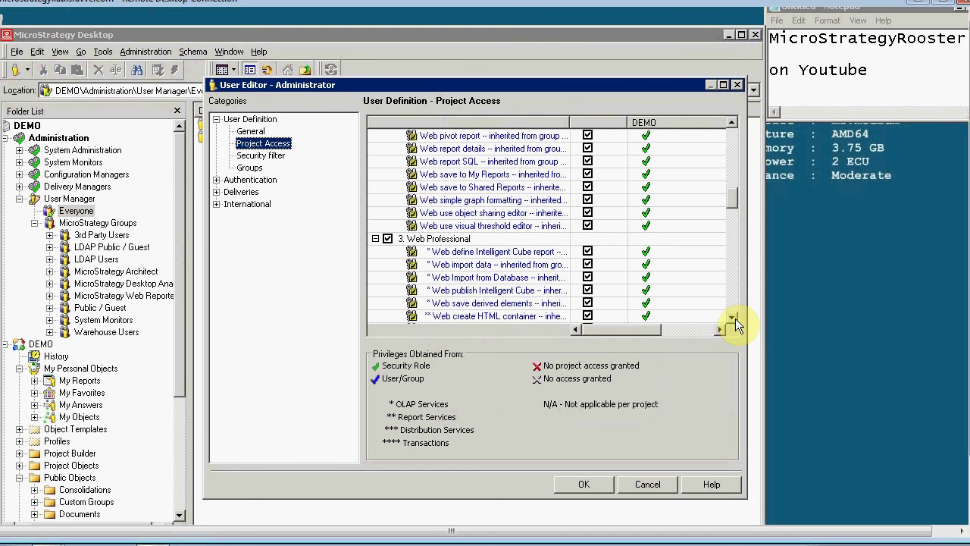
{"action": "left_click", "coordinate": [734, 318]}
{"action": "left_click", "coordinate": [733, 318]}
{"action": "left_click", "coordinate": [734, 318]}
{"action": "left_click", "coordinate": [733, 318]}
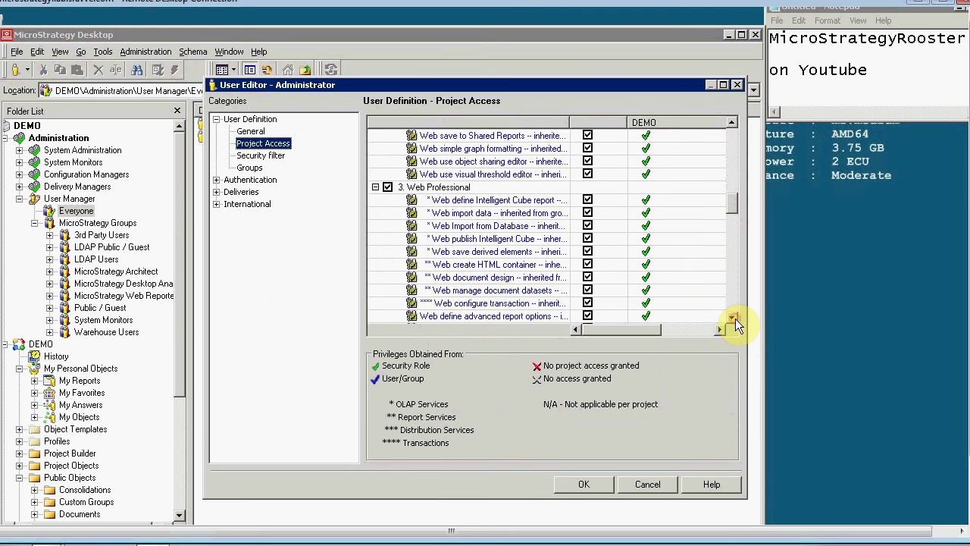
{"action": "left_click", "coordinate": [733, 319]}
{"action": "left_click", "coordinate": [734, 318]}
{"action": "left_click", "coordinate": [734, 318]}
{"action": "left_click", "coordinate": [734, 319]}
{"action": "left_click", "coordinate": [733, 318]}
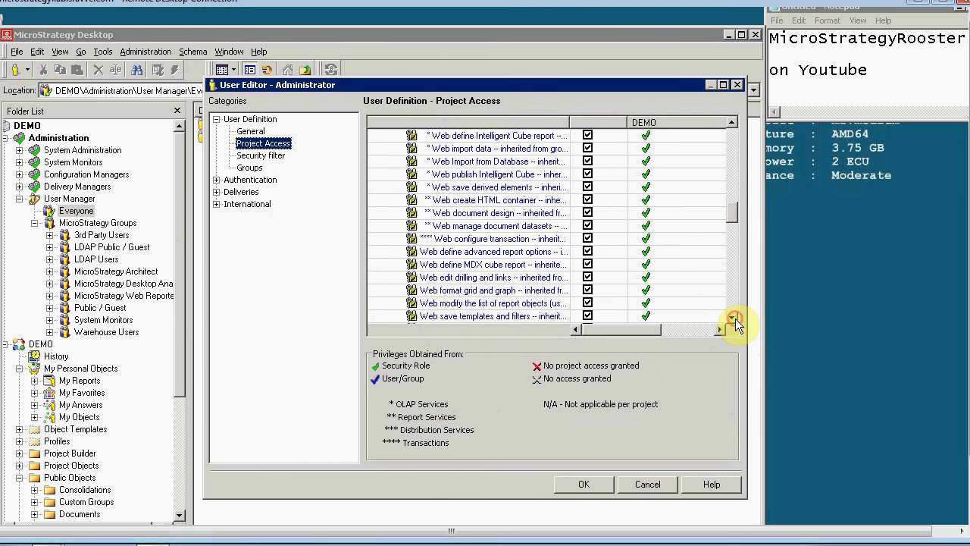
{"action": "left_click", "coordinate": [734, 318]}
{"action": "left_click", "coordinate": [734, 318]}
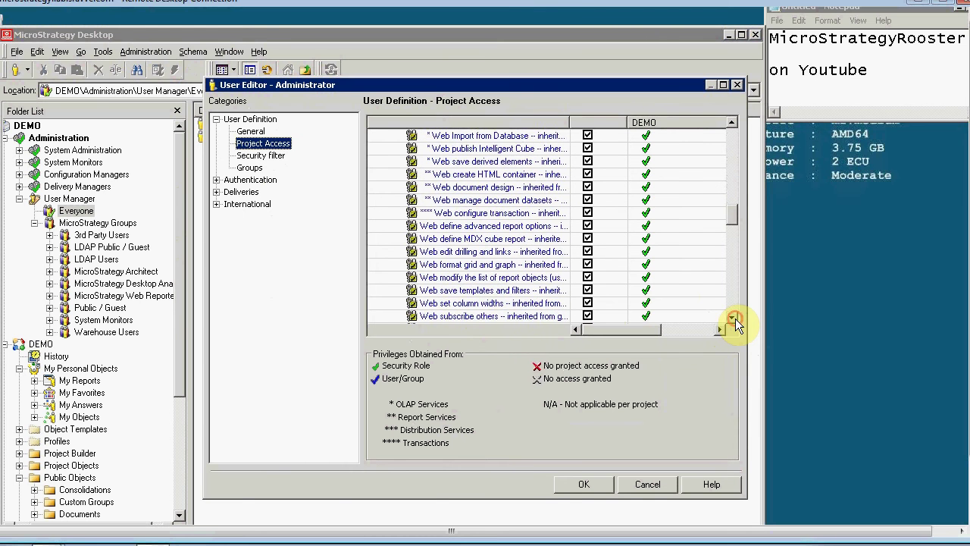
{"action": "left_click", "coordinate": [734, 318]}
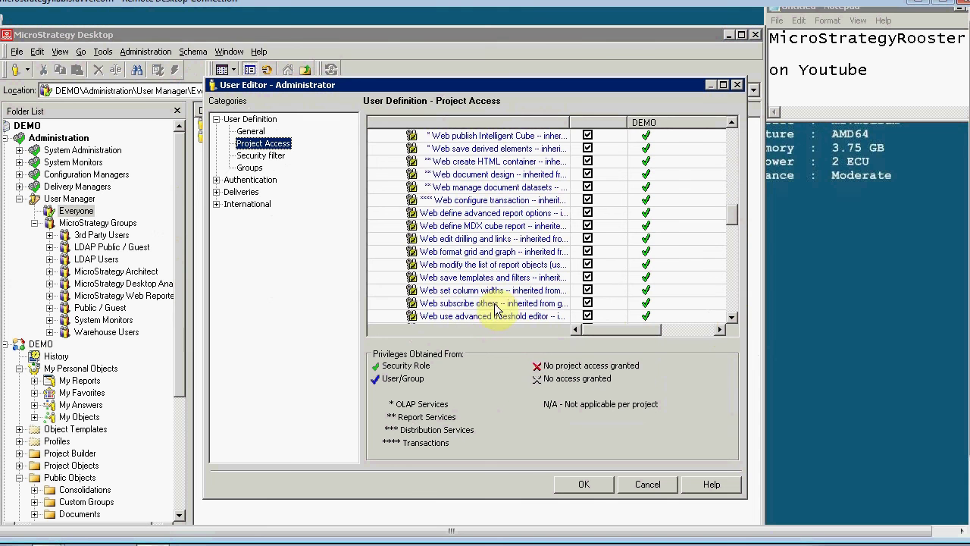
{"action": "left_click", "coordinate": [732, 318]}
{"action": "left_click", "coordinate": [732, 318]}
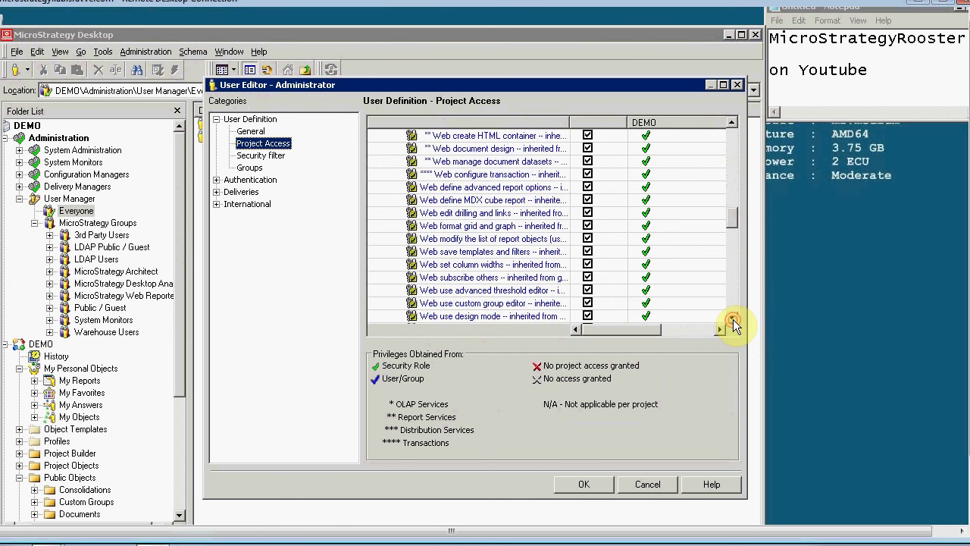
{"action": "left_click", "coordinate": [732, 318]}
{"action": "left_click", "coordinate": [732, 318]}
{"action": "left_click", "coordinate": [732, 319]}
Step: Scroll to 8. Deliveries, check the Subscribe to Email privileges, then cancel the editor
{"action": "left_click", "coordinate": [732, 318]}
{"action": "left_click", "coordinate": [733, 318]}
{"action": "left_click", "coordinate": [732, 318]}
{"action": "left_click", "coordinate": [733, 318]}
{"action": "left_click", "coordinate": [732, 318]}
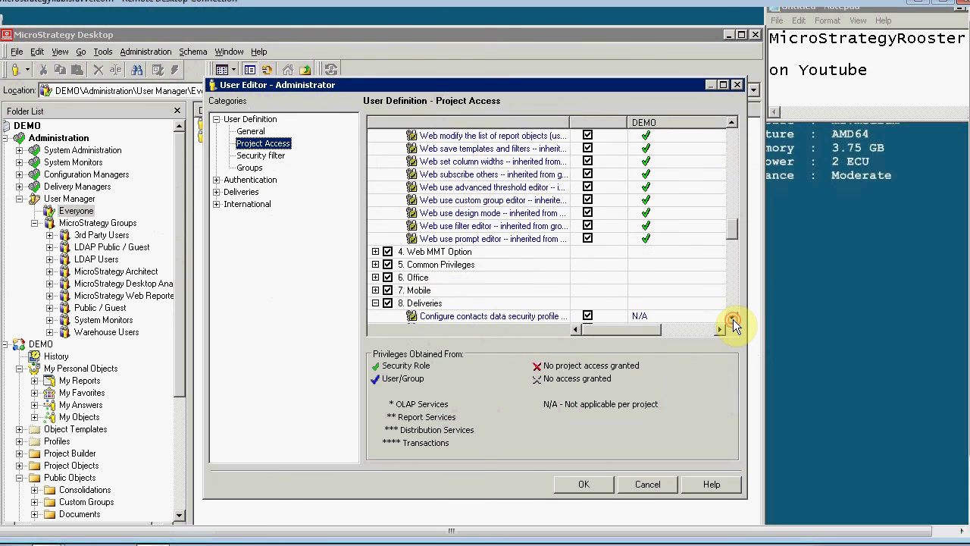
{"action": "left_click", "coordinate": [732, 319]}
{"action": "left_click", "coordinate": [733, 318]}
{"action": "left_click", "coordinate": [733, 319]}
{"action": "left_click", "coordinate": [732, 318]}
{"action": "left_click", "coordinate": [732, 318]}
{"action": "left_click", "coordinate": [733, 318]}
{"action": "left_click", "coordinate": [732, 318]}
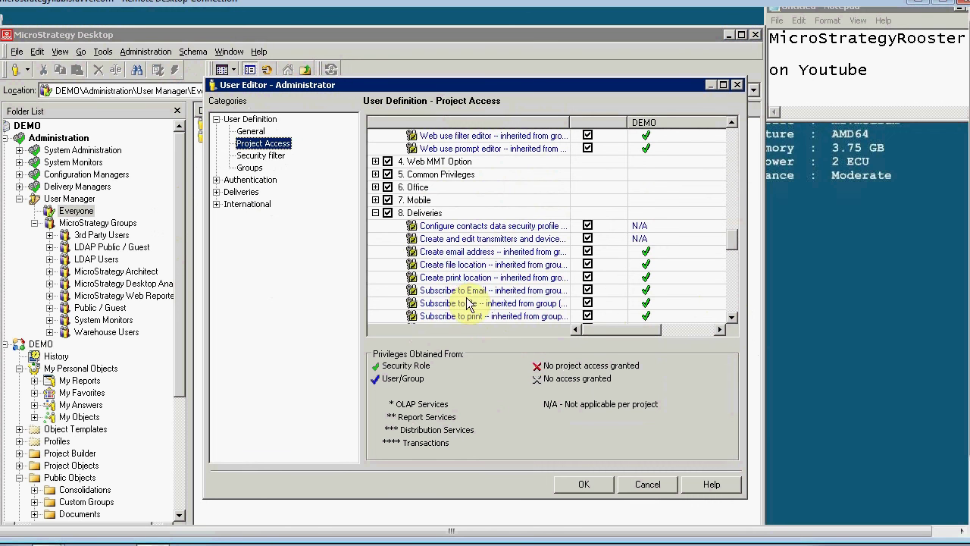
{"action": "left_click", "coordinate": [731, 319]}
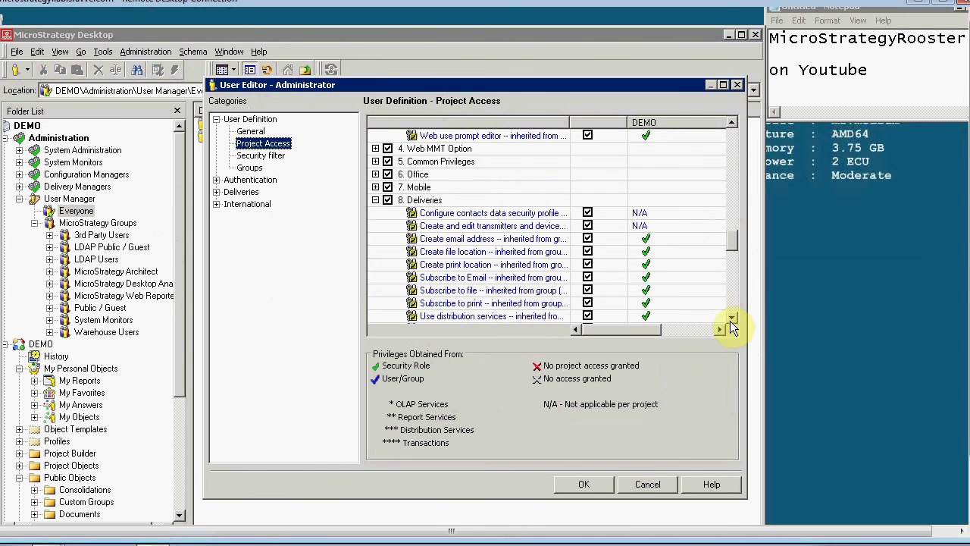
{"action": "left_click", "coordinate": [731, 319]}
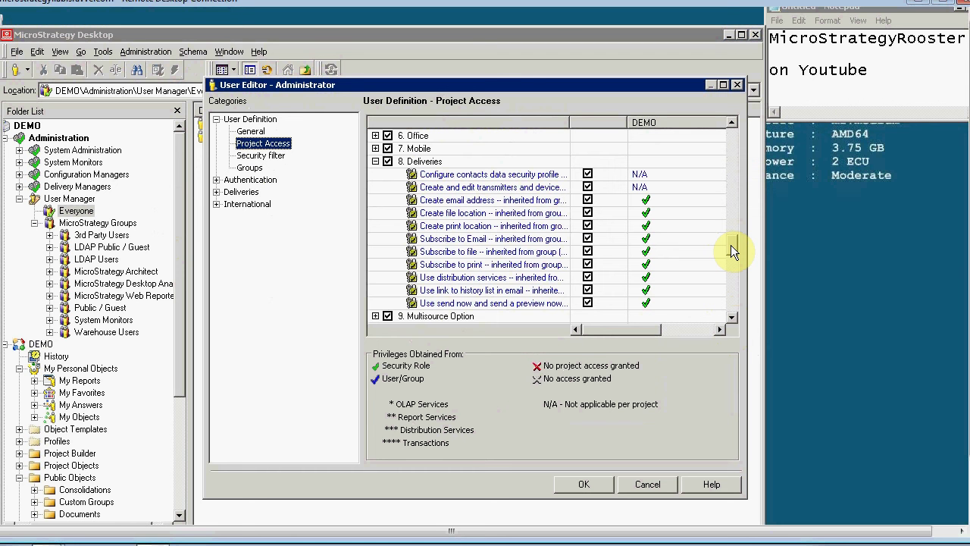
{"action": "left_click", "coordinate": [648, 486]}
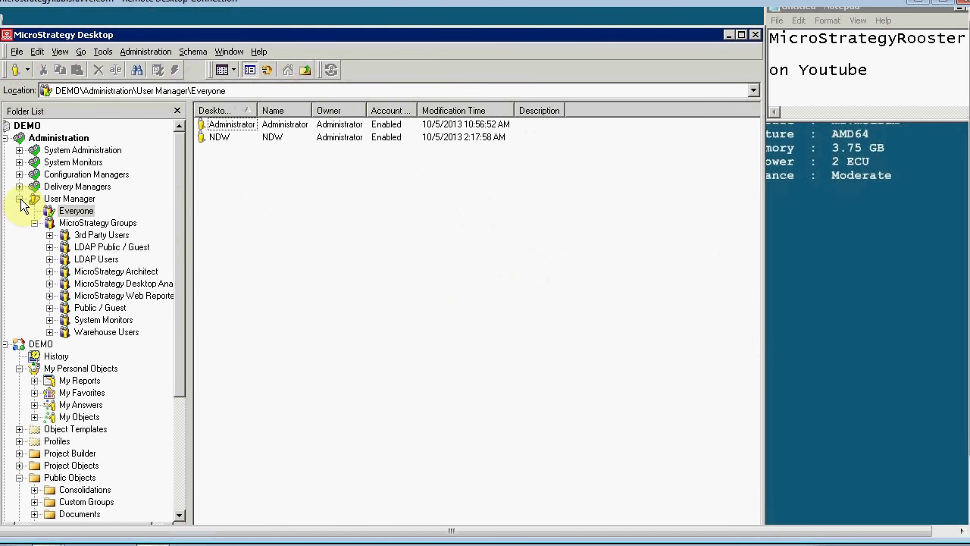
Step: Collapse User Manager and Administration, then edit the Demo report from My Reports
{"action": "left_click", "coordinate": [55, 198]}
{"action": "left_click", "coordinate": [19, 198]}
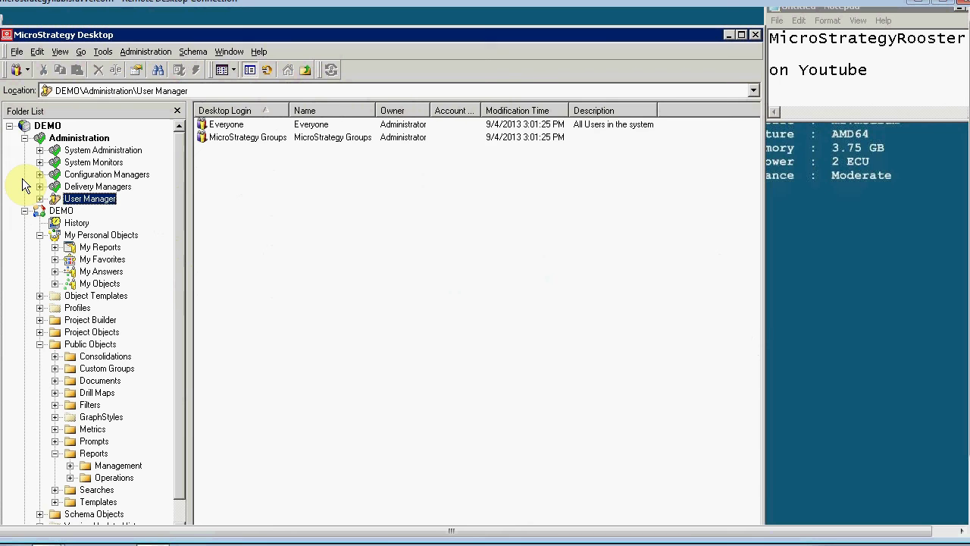
{"action": "left_click", "coordinate": [23, 137]}
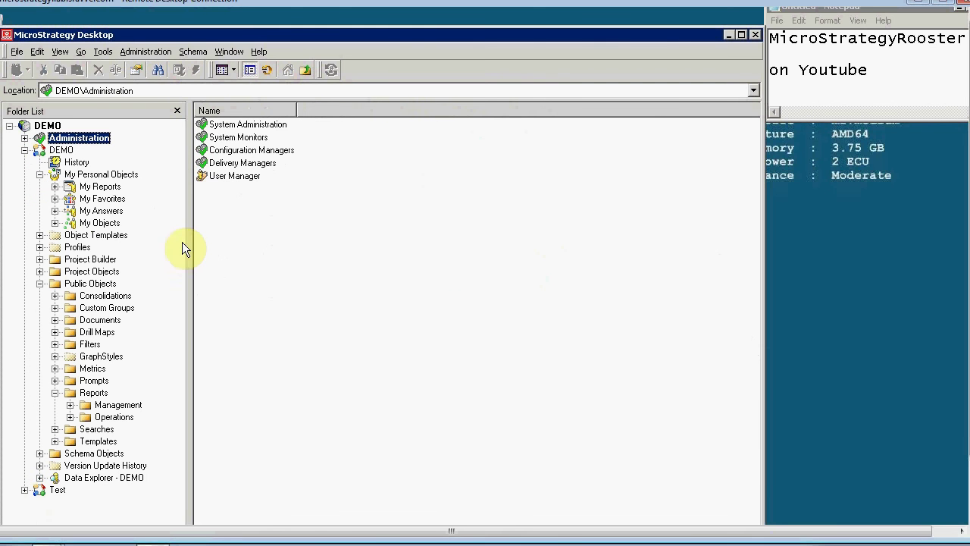
{"action": "left_click", "coordinate": [104, 188]}
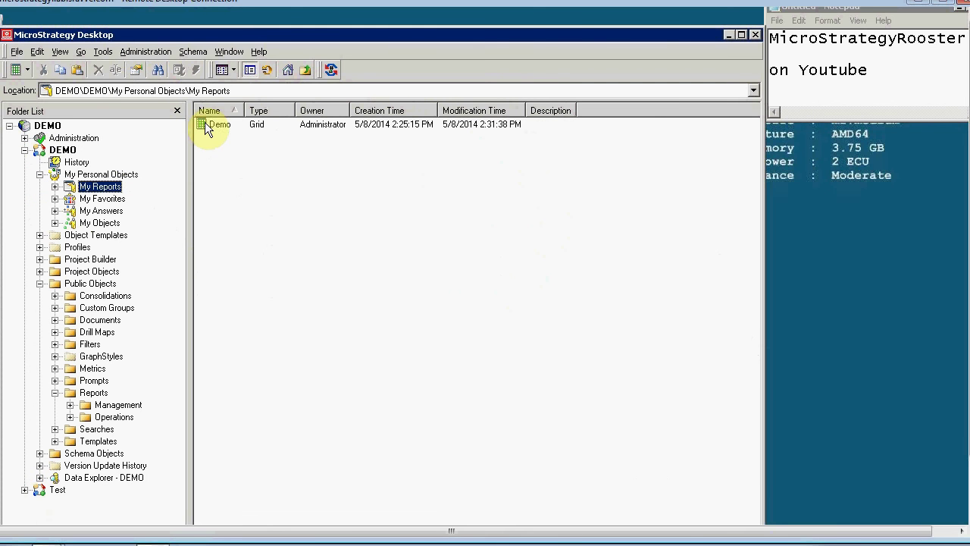
{"action": "left_click", "coordinate": [212, 125]}
{"action": "right_click", "coordinate": [212, 125]}
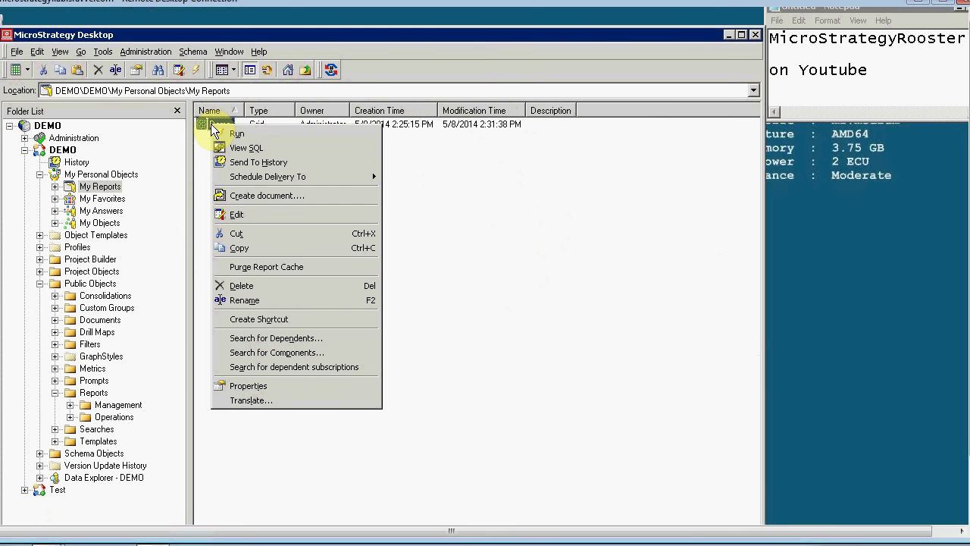
{"action": "left_click", "coordinate": [235, 214]}
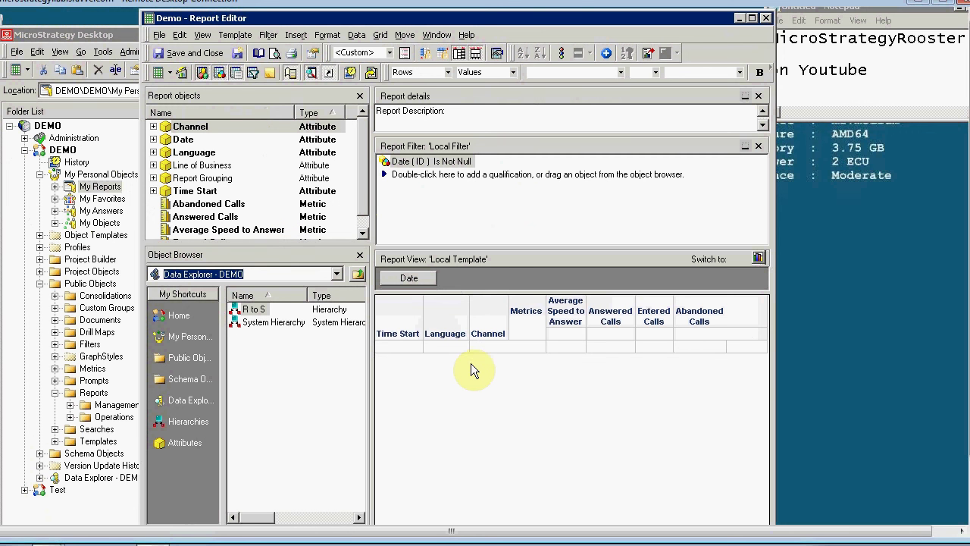
Step: Open the report's Thresholds editor and close it without saving changes
{"action": "left_click", "coordinate": [560, 54]}
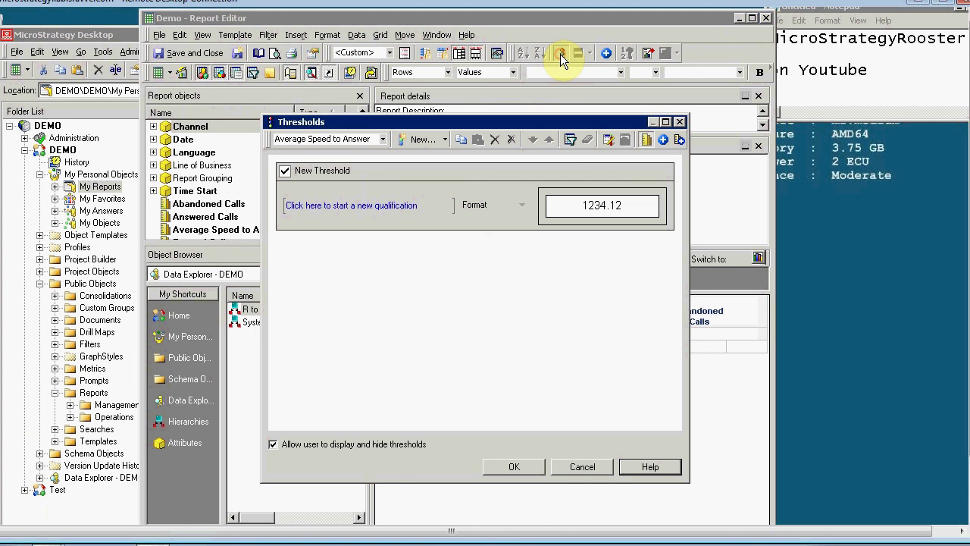
{"action": "left_click", "coordinate": [680, 123]}
{"action": "left_click", "coordinate": [506, 347]}
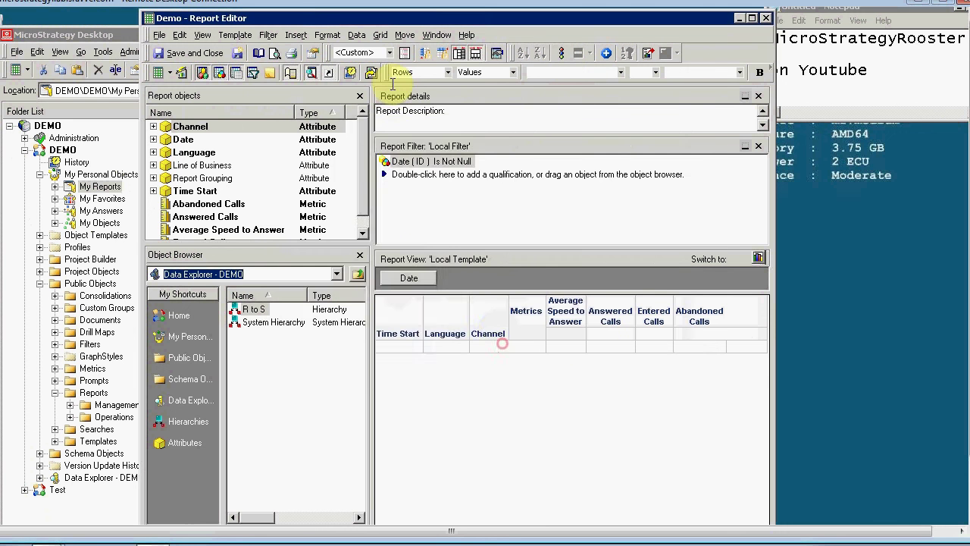
Step: Browse the Data, Filter and View menus, then close the Demo Report Editor
{"action": "left_click", "coordinate": [354, 36]}
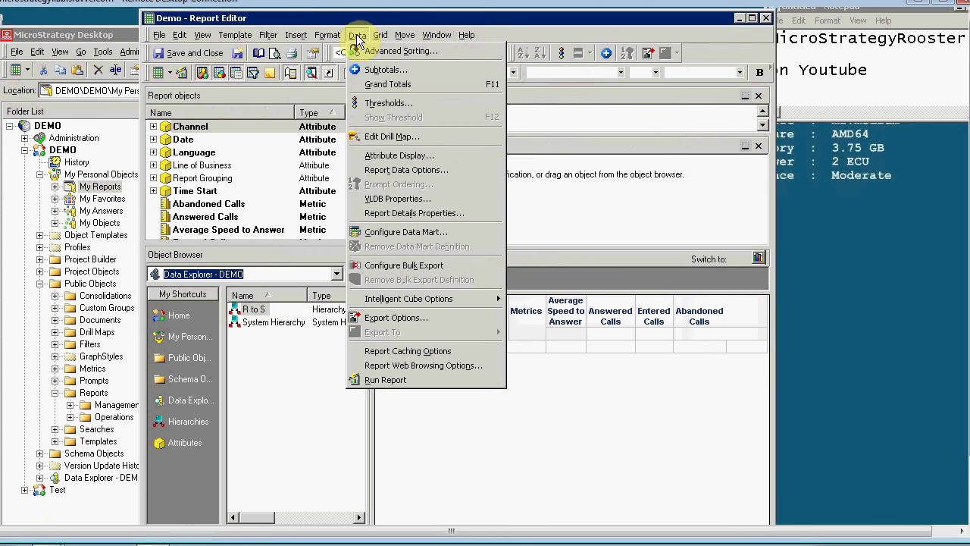
{"action": "mouse_move", "coordinate": [267, 37]}
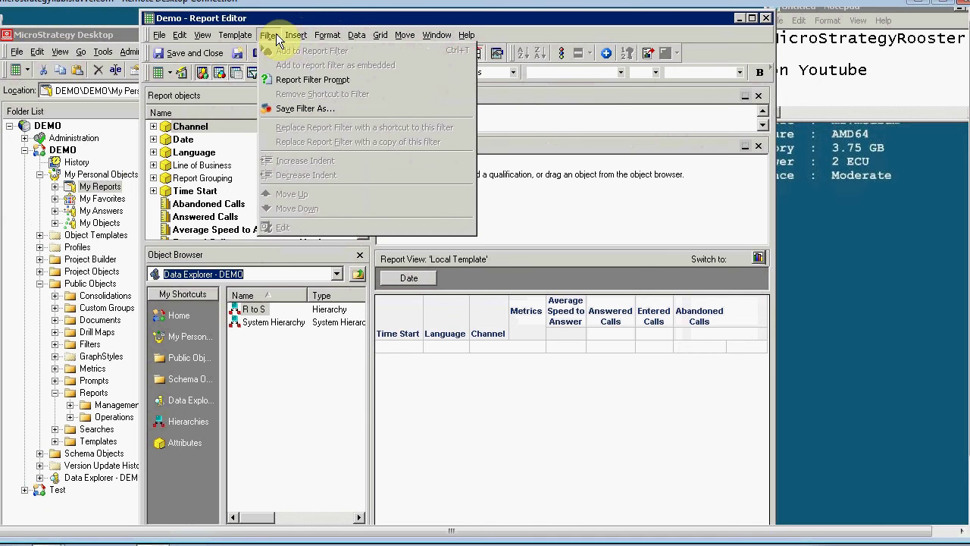
{"action": "mouse_move", "coordinate": [212, 38]}
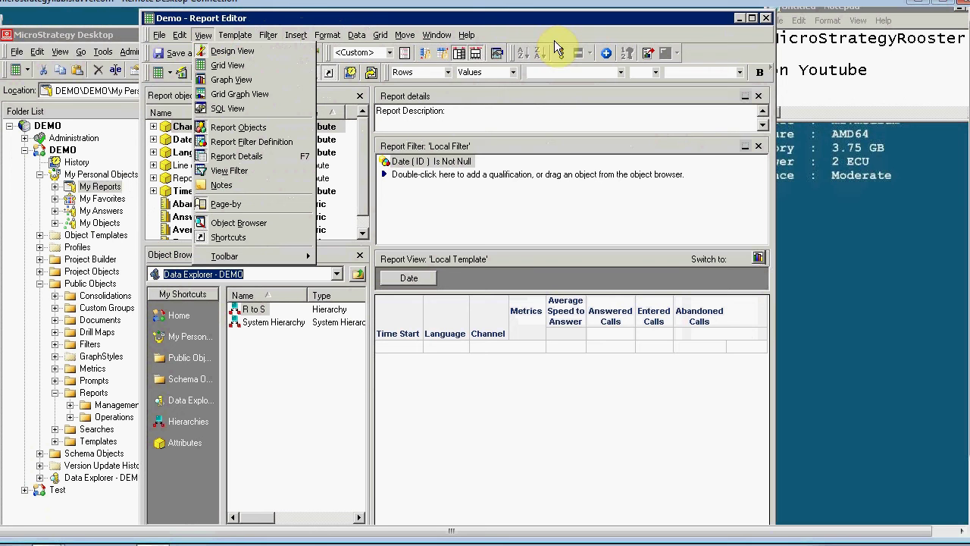
{"action": "left_click", "coordinate": [766, 18]}
{"action": "left_click", "coordinate": [766, 17]}
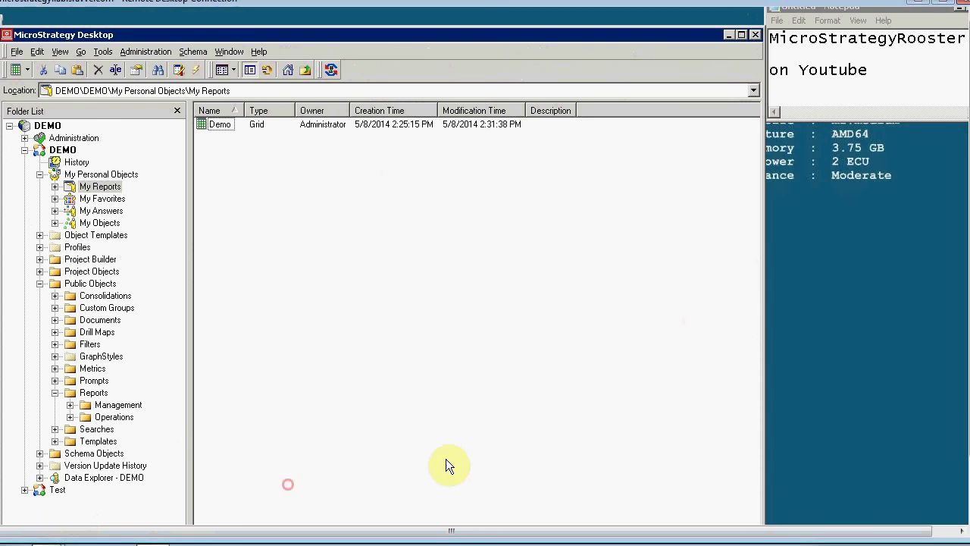
Step: Bring Internet Explorer forward and open the Demo report from the My Reports tab
{"action": "left_click_drag", "start_coordinate": [964, 412], "coordinate": [966, 447]}
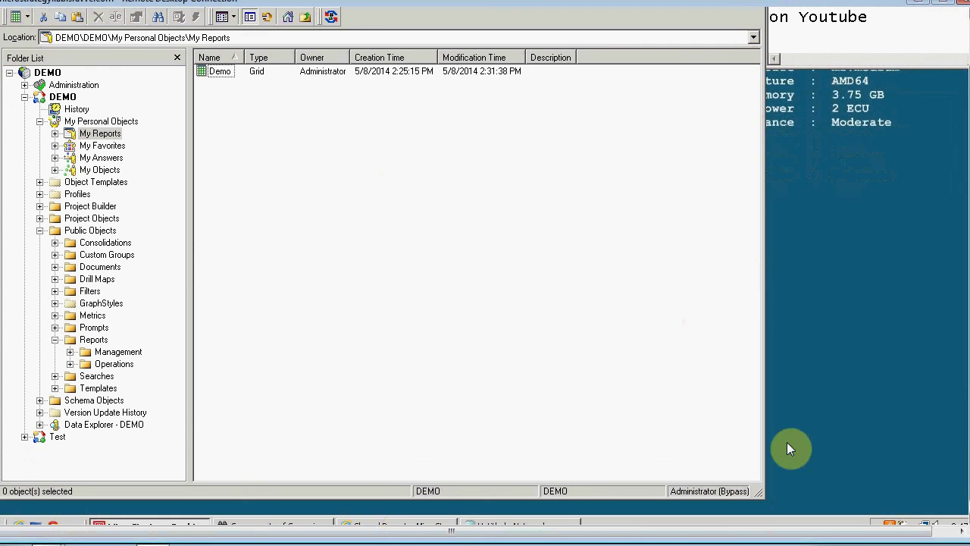
{"action": "left_click", "coordinate": [358, 526]}
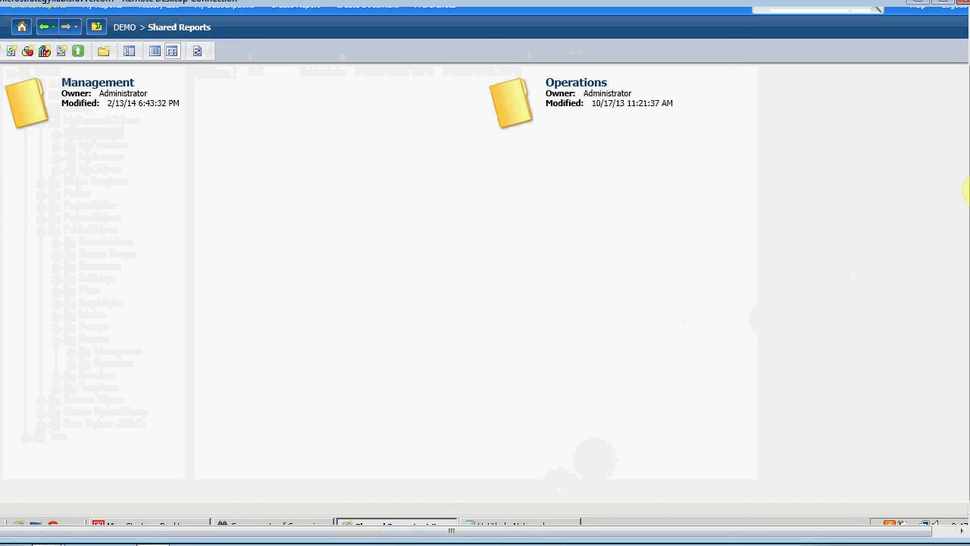
{"action": "scroll", "coordinate": [967, 193], "scroll_direction": "up", "scroll_amount": 1}
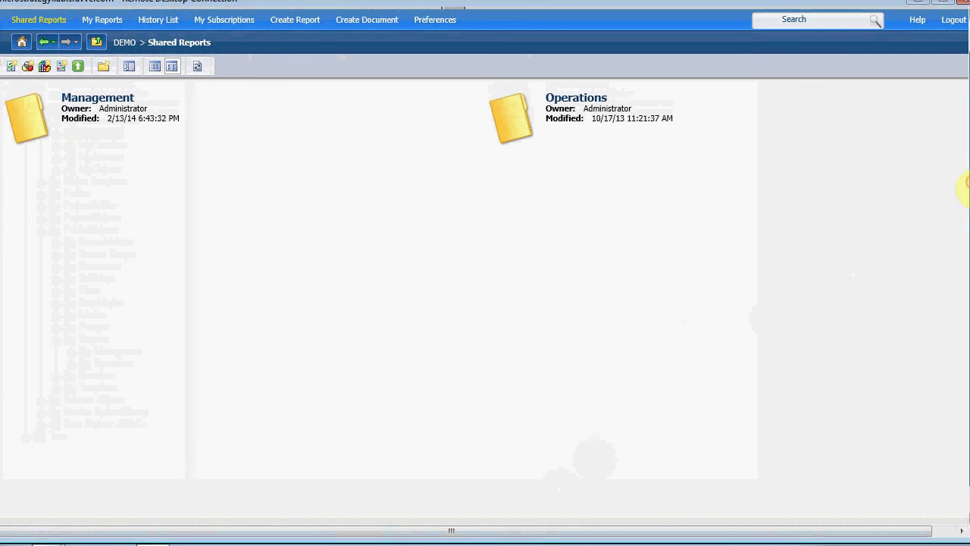
{"action": "left_click", "coordinate": [91, 20]}
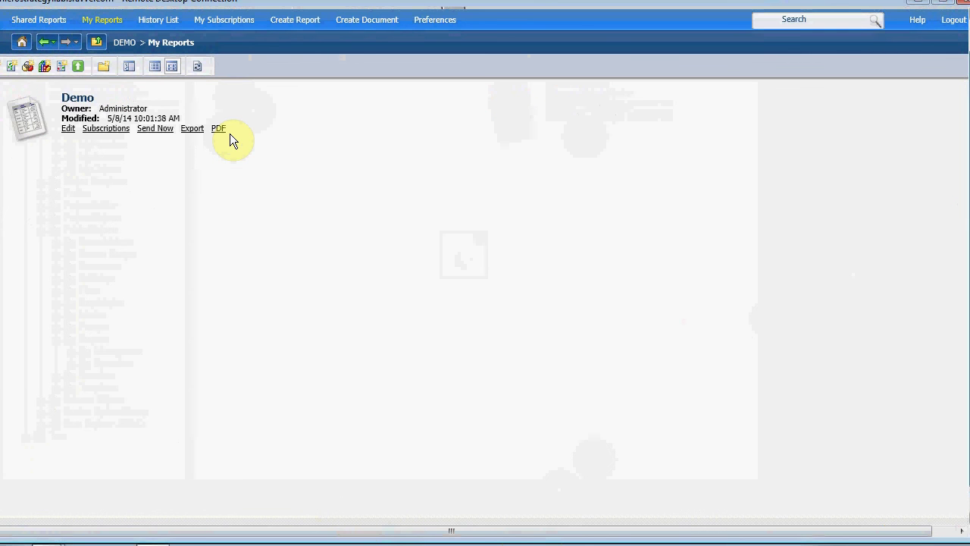
{"action": "left_click", "coordinate": [76, 99]}
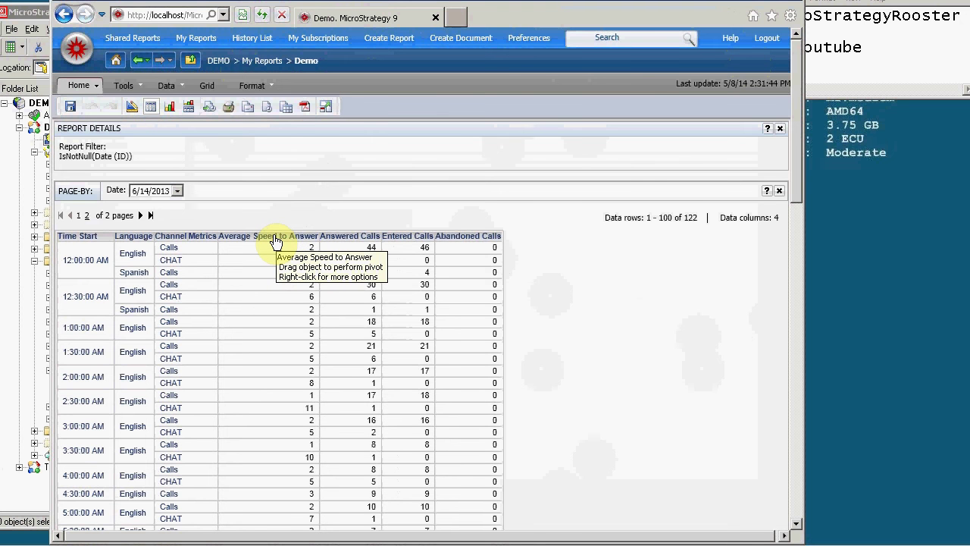
Step: Create an Email notification alert from the Average Speed to Answer header and raise the Alerts Editor
{"action": "right_click", "coordinate": [275, 241]}
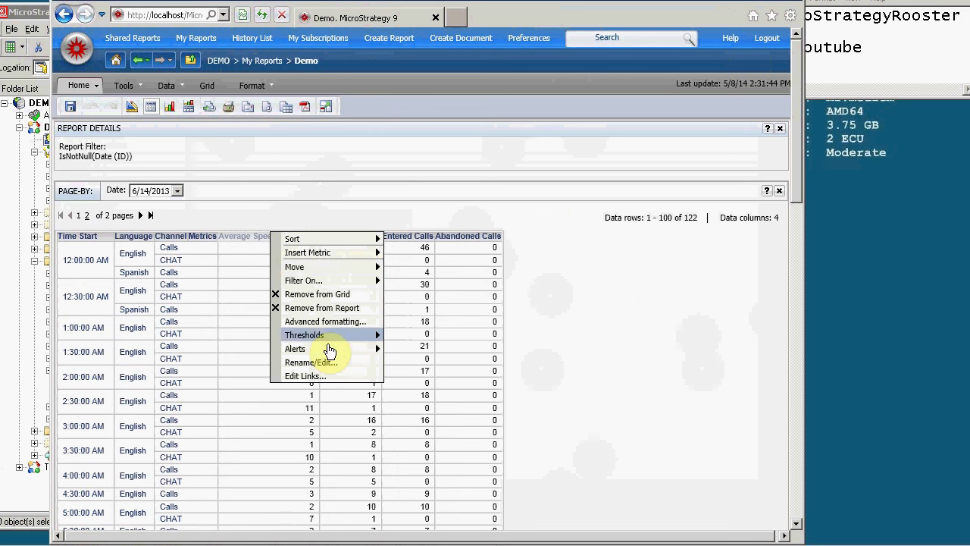
{"action": "mouse_move", "coordinate": [332, 351]}
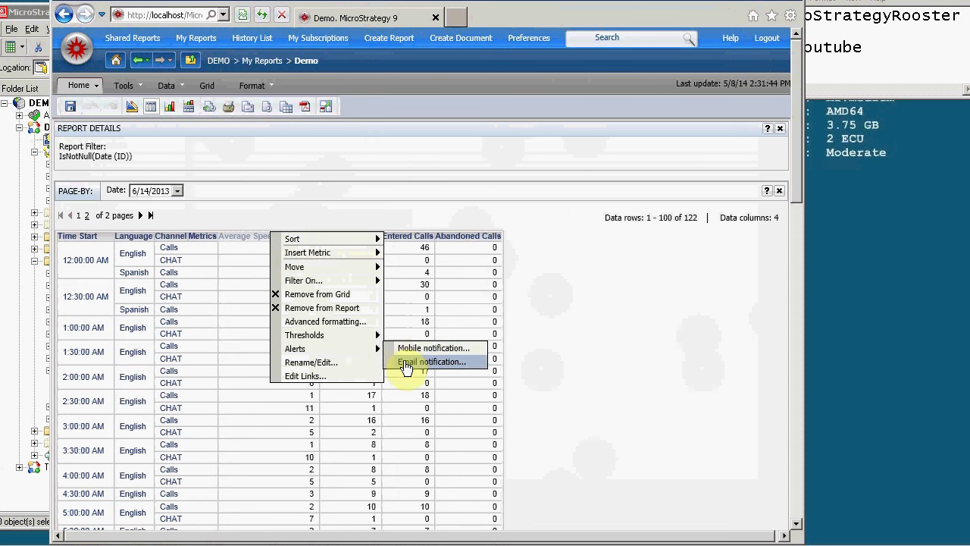
{"action": "left_click", "coordinate": [407, 364]}
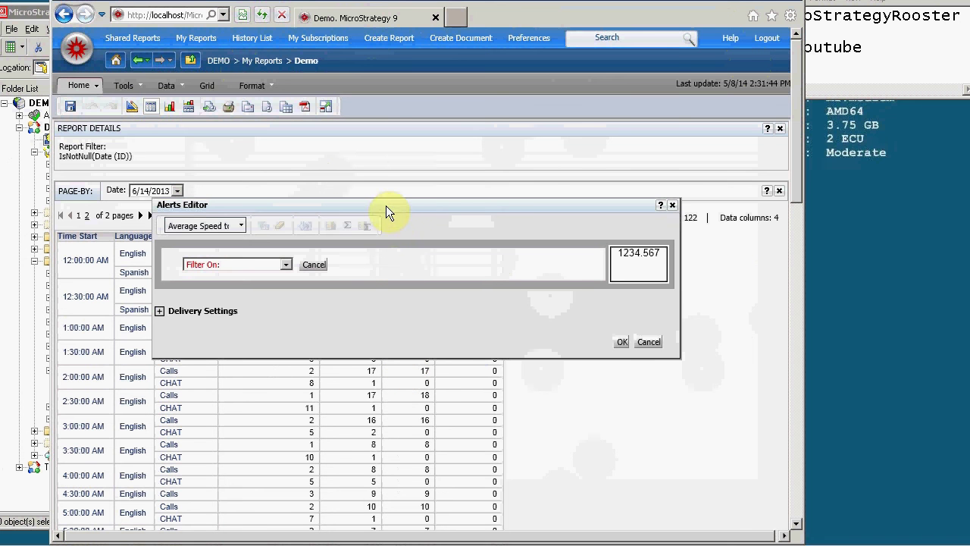
{"action": "left_click_drag", "start_coordinate": [385, 205], "coordinate": [380, 33]}
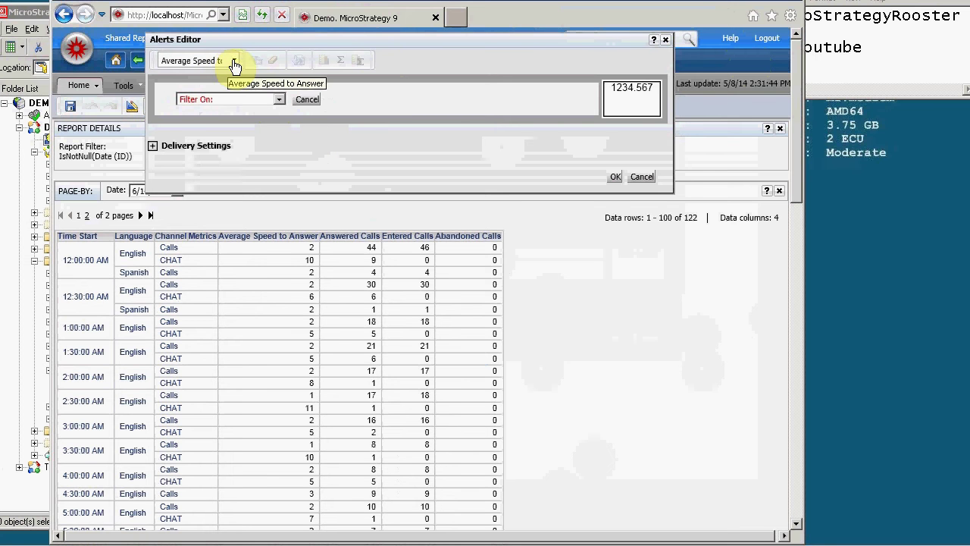
{"action": "left_click", "coordinate": [278, 99]}
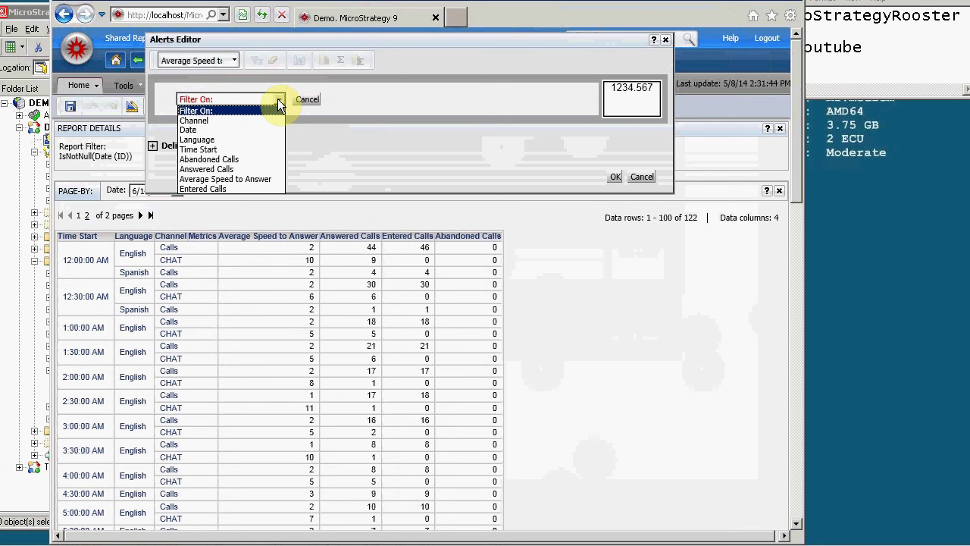
Step: Filter on Average Speed to Answer with operator Greater than and value 10, then confirm
{"action": "left_click", "coordinate": [251, 180]}
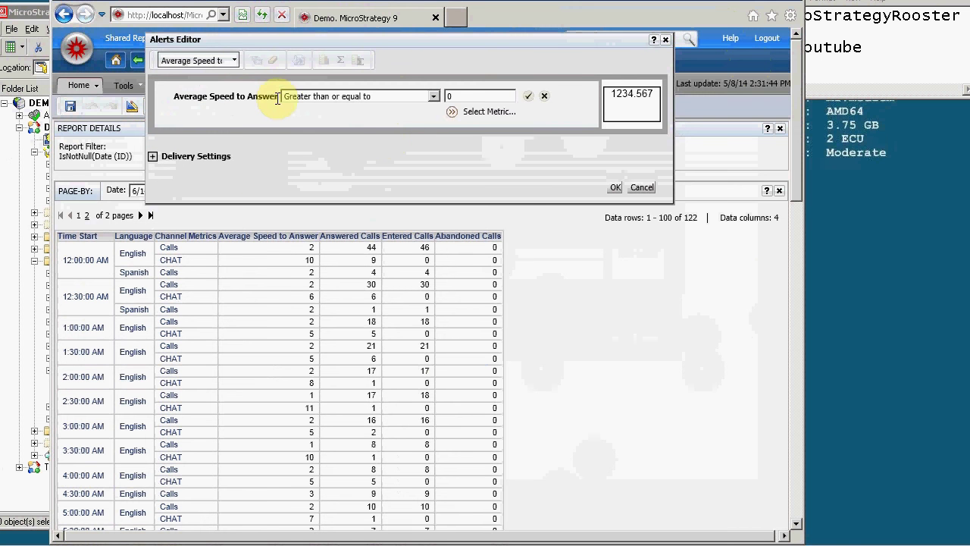
{"action": "left_click", "coordinate": [434, 97]}
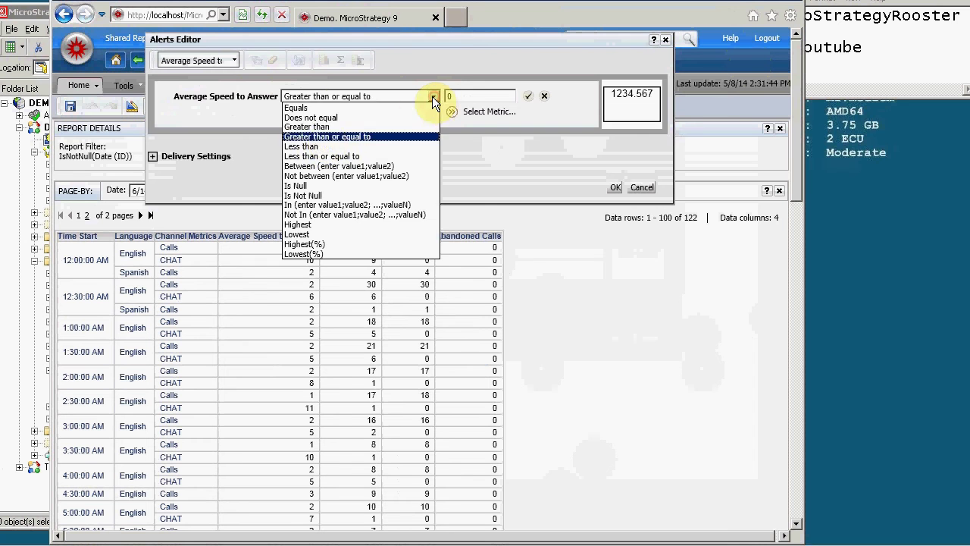
{"action": "left_click", "coordinate": [316, 127]}
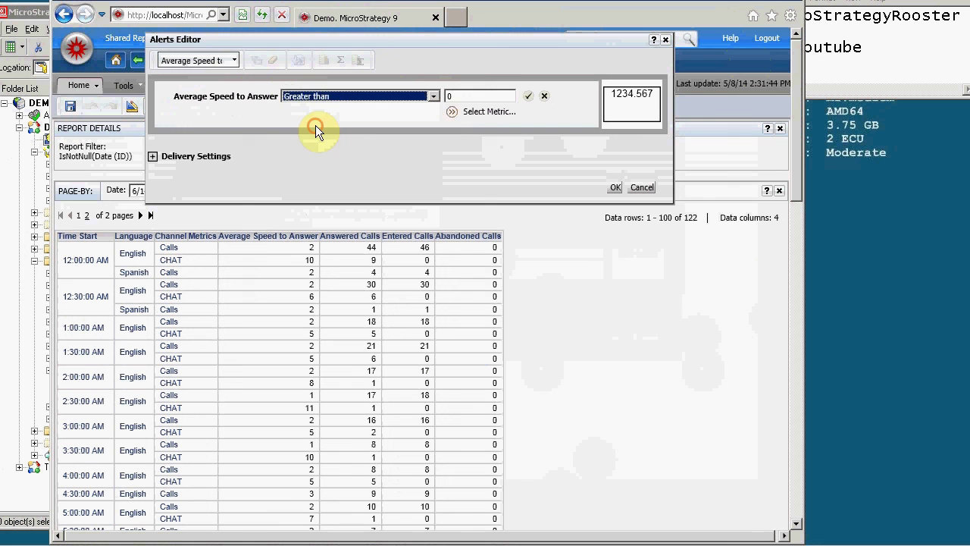
{"action": "left_click", "coordinate": [469, 96]}
{"action": "key", "text": "BackSpace"}
{"action": "type", "text": "10"}
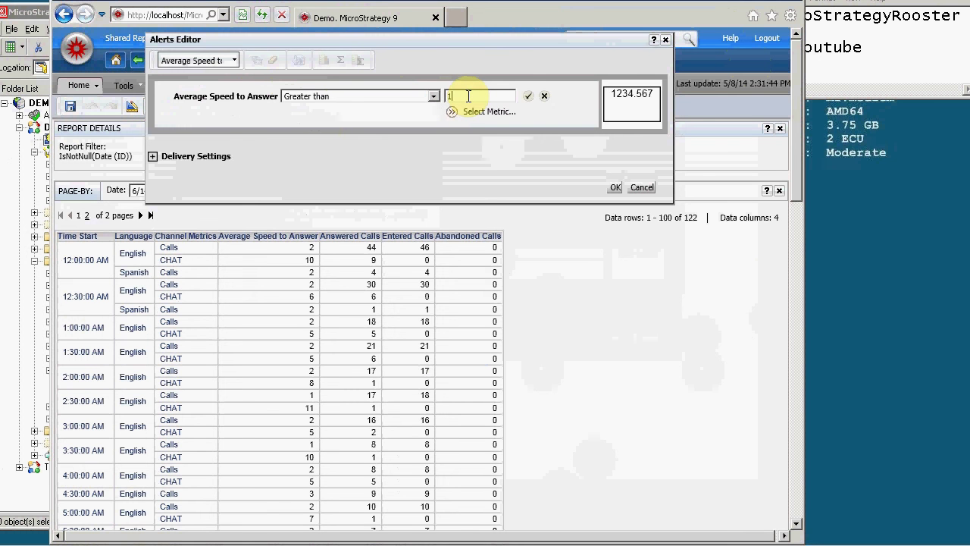
{"action": "left_click", "coordinate": [528, 95]}
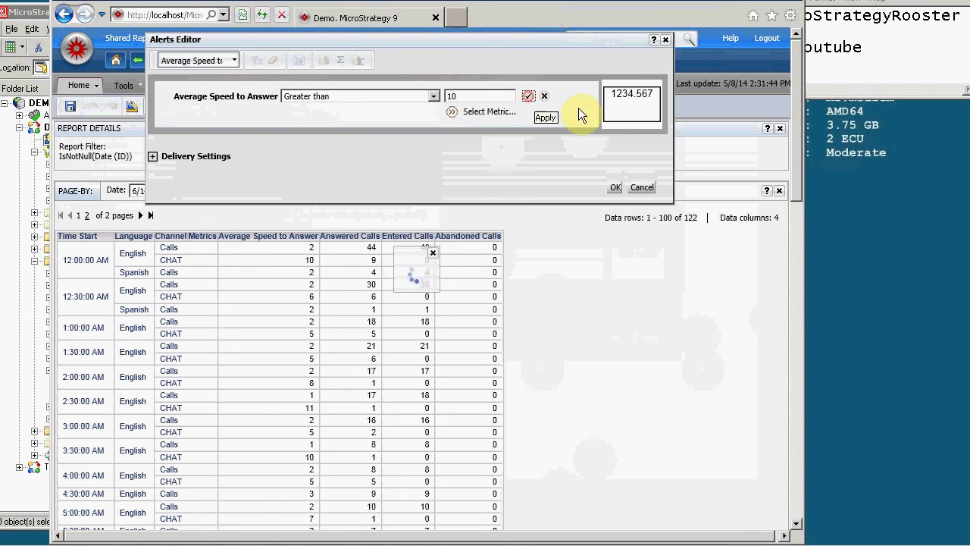
Step: Format alerted cells with a yellow Fill Color under Color and Lines, with thin black borders
{"action": "left_click", "coordinate": [623, 99]}
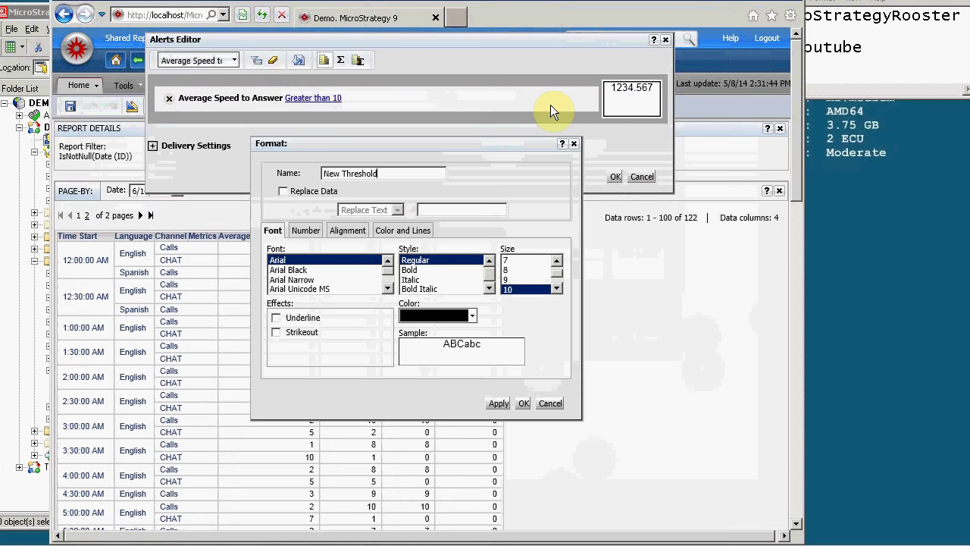
{"action": "left_click", "coordinate": [396, 232]}
{"action": "left_click", "coordinate": [383, 274]}
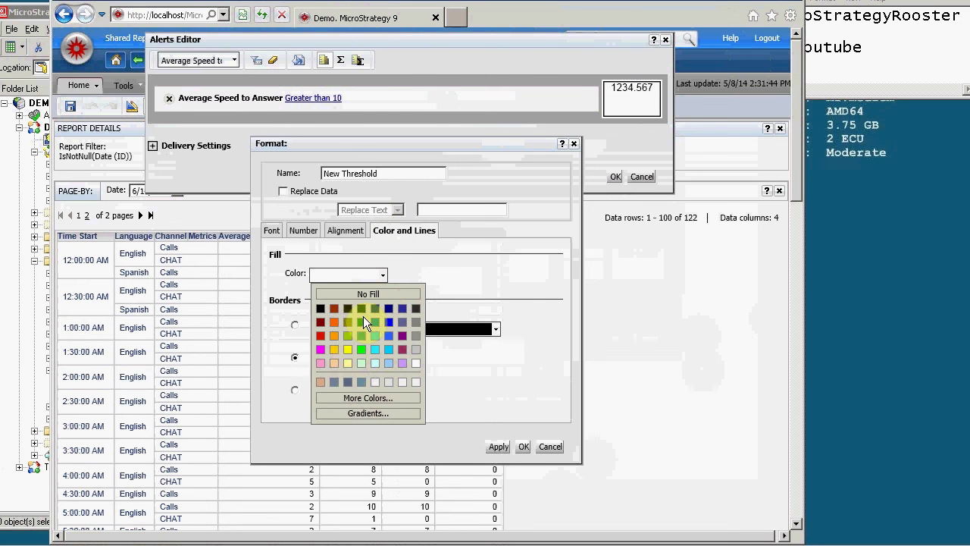
{"action": "left_click", "coordinate": [348, 350]}
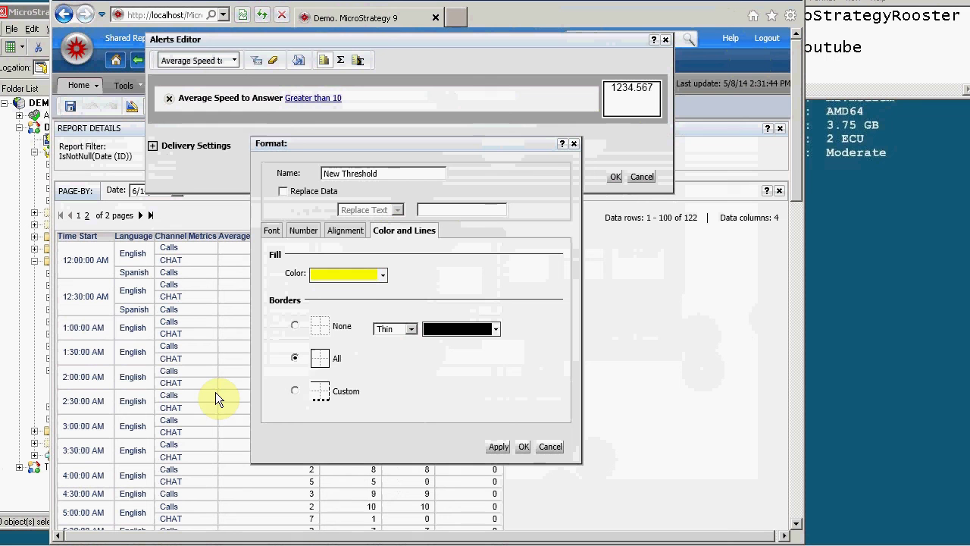
{"action": "left_click", "coordinate": [523, 447]}
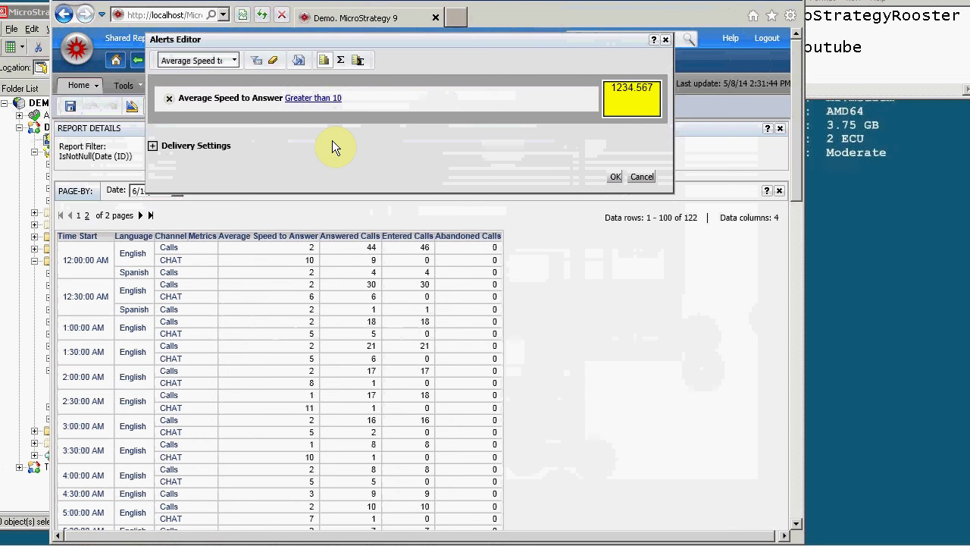
{"action": "left_click", "coordinate": [358, 61]}
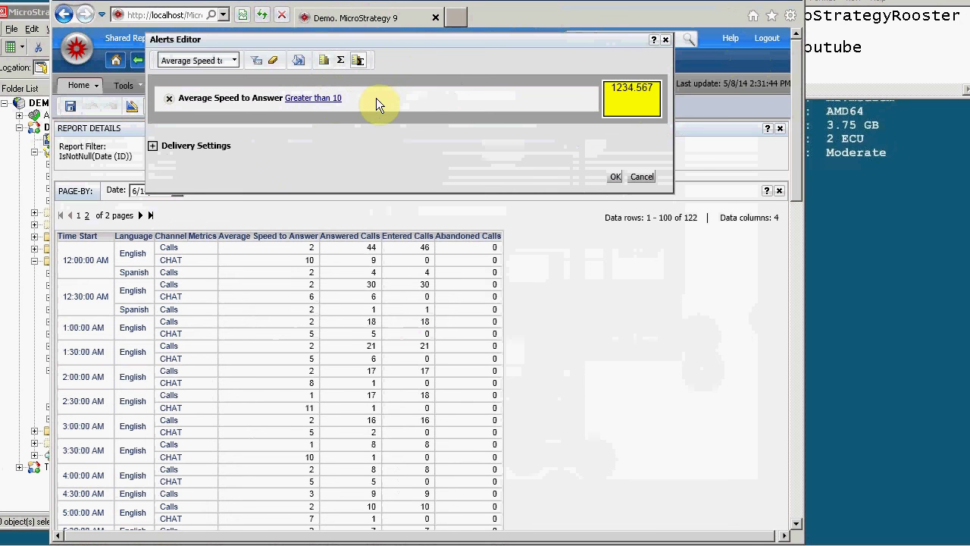
Step: In Delivery Settings, rename the subscription 'Demo 5Alert Subs' and pick the Daily schedule
{"action": "left_click", "coordinate": [154, 145]}
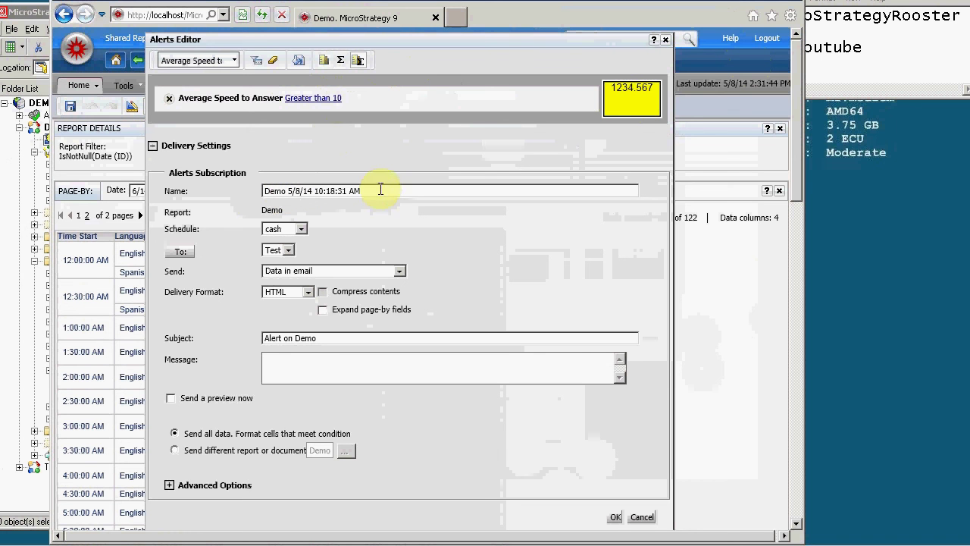
{"action": "left_click_drag", "start_coordinate": [366, 192], "coordinate": [289, 194]}
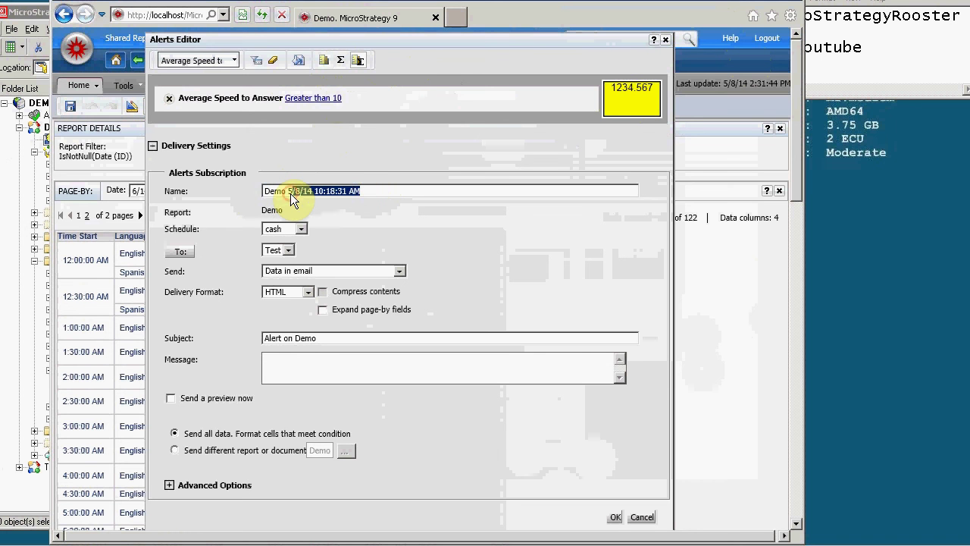
{"action": "type", "text": "Alert Subs"}
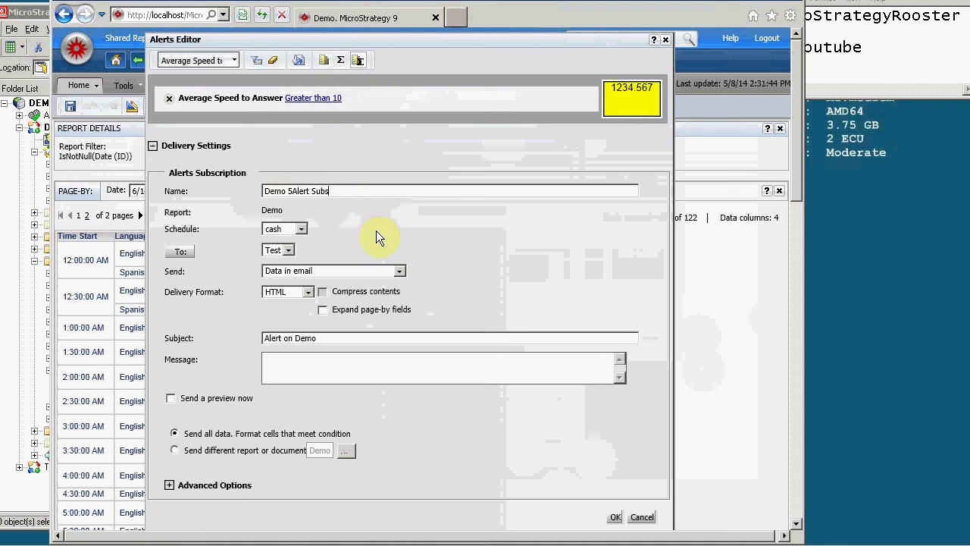
{"action": "left_click", "coordinate": [301, 230]}
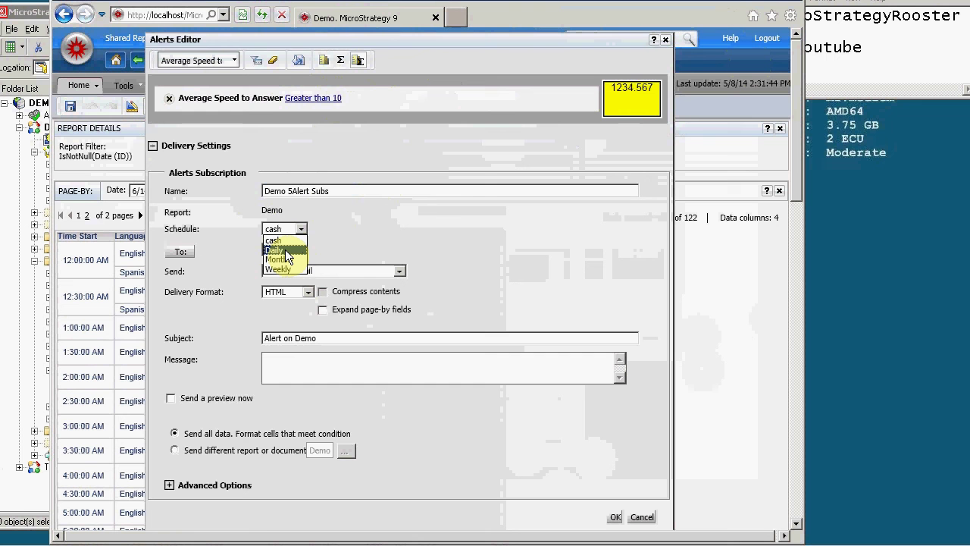
{"action": "left_click", "coordinate": [350, 240]}
{"action": "left_click", "coordinate": [303, 226]}
{"action": "left_click", "coordinate": [285, 252]}
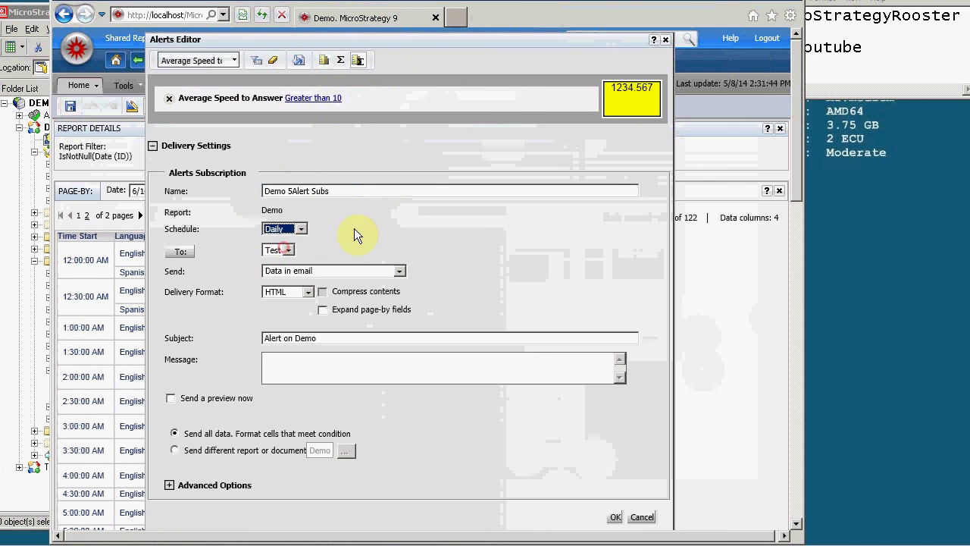
Step: Add a new generic email address named demo to the alert's To recipients
{"action": "left_click", "coordinate": [181, 252]}
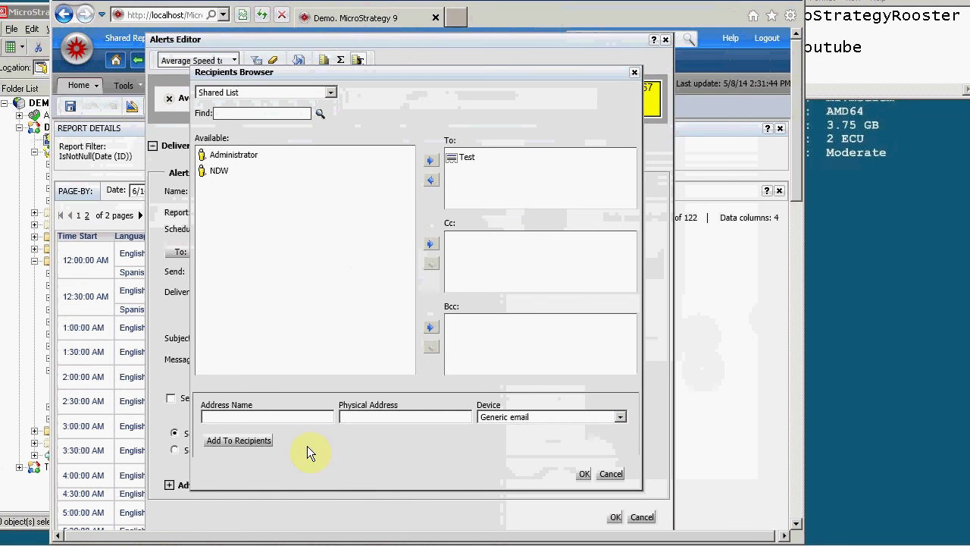
{"action": "left_click", "coordinate": [240, 416]}
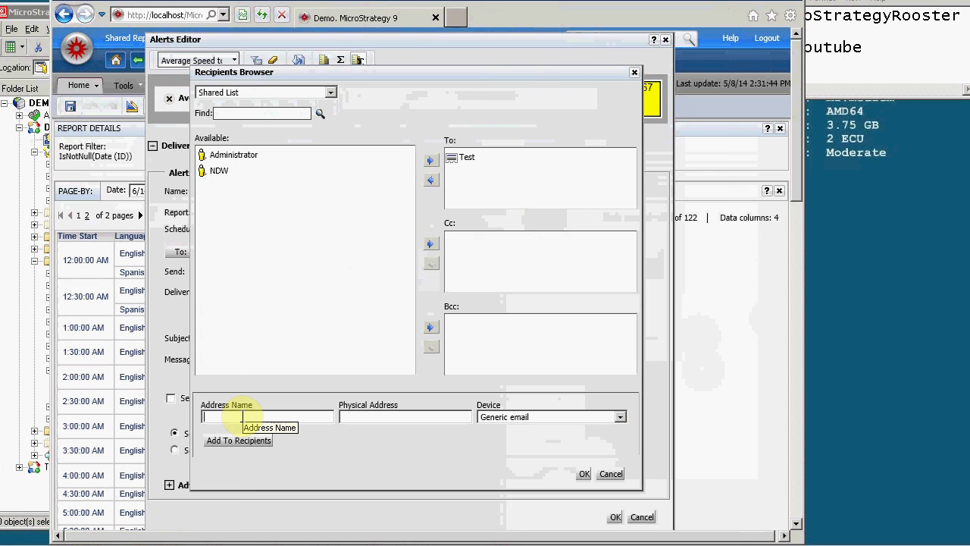
{"action": "type", "text": "demo@"}
{"action": "type", "text": "demo@"}
{"action": "type", "text": "demo.c"}
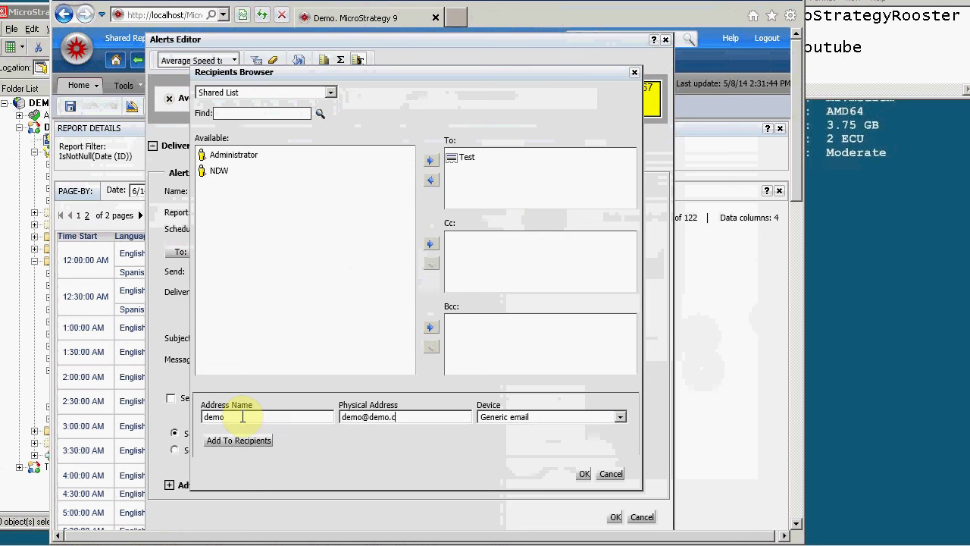
{"action": "type", "text": "om"}
{"action": "left_click", "coordinate": [502, 417]}
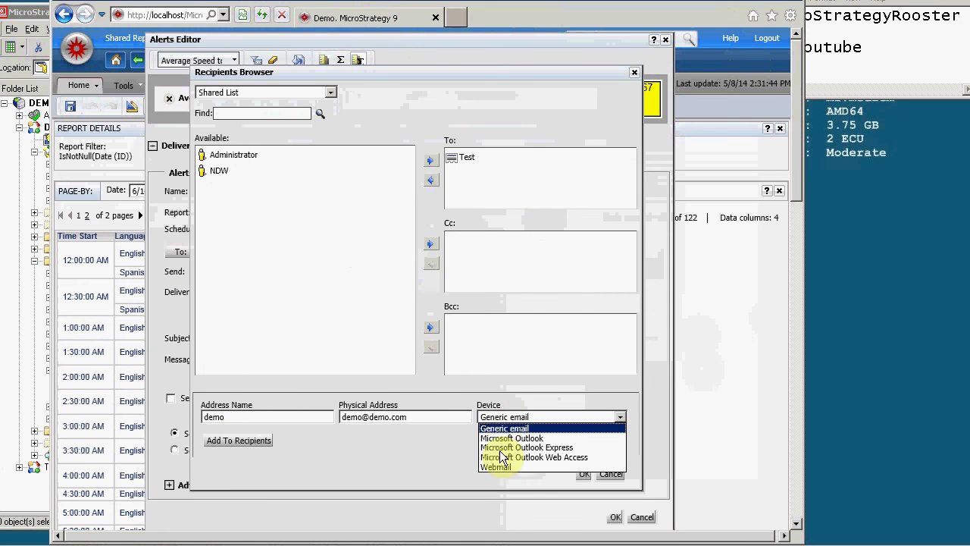
{"action": "left_click", "coordinate": [496, 415]}
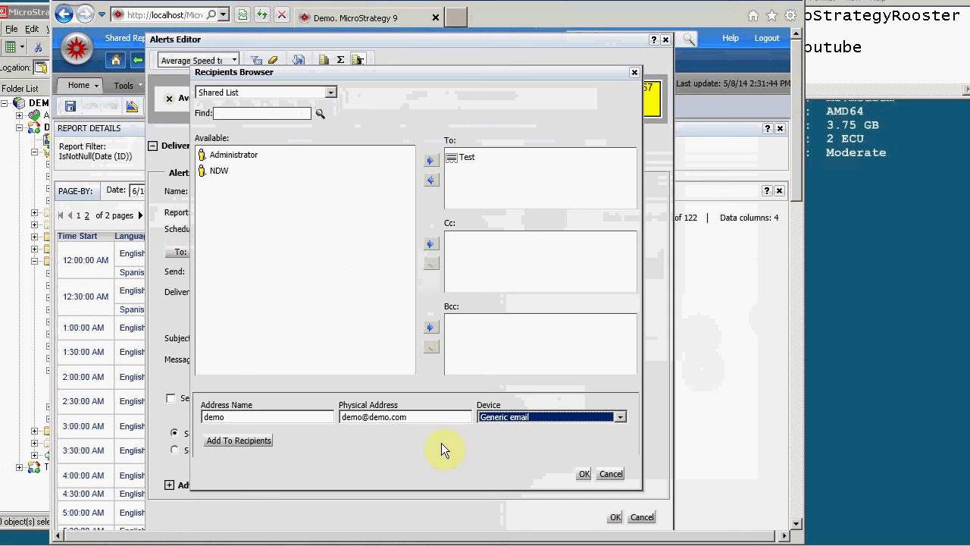
{"action": "left_click", "coordinate": [236, 441]}
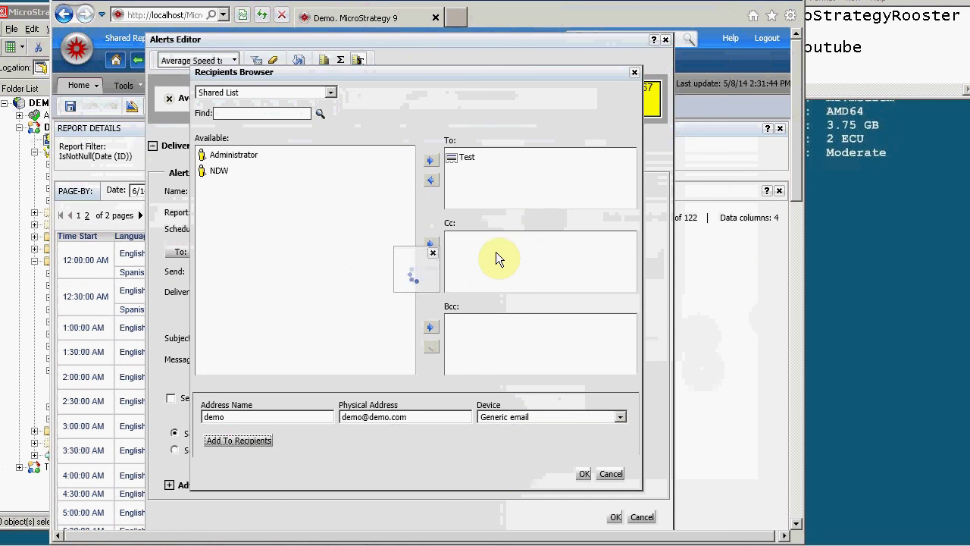
Step: Replace Test with Administrator in the recipient list and confirm the recipients
{"action": "left_click", "coordinate": [466, 161]}
{"action": "left_click", "coordinate": [432, 183]}
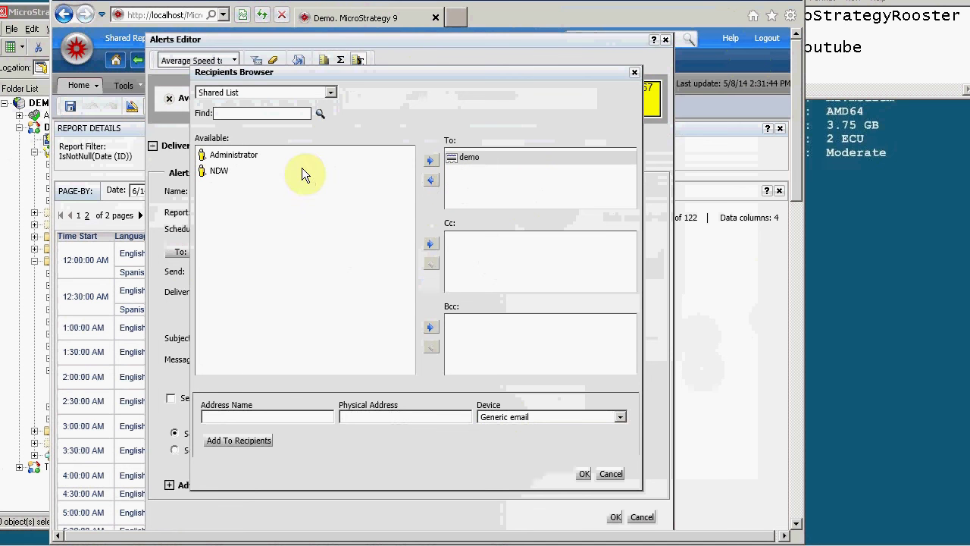
{"action": "left_click", "coordinate": [249, 155]}
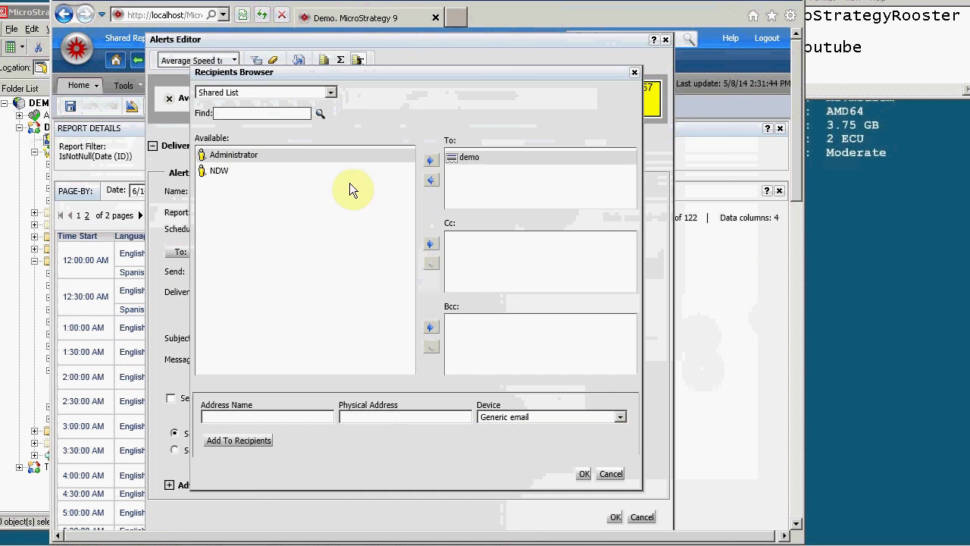
{"action": "left_click", "coordinate": [431, 160]}
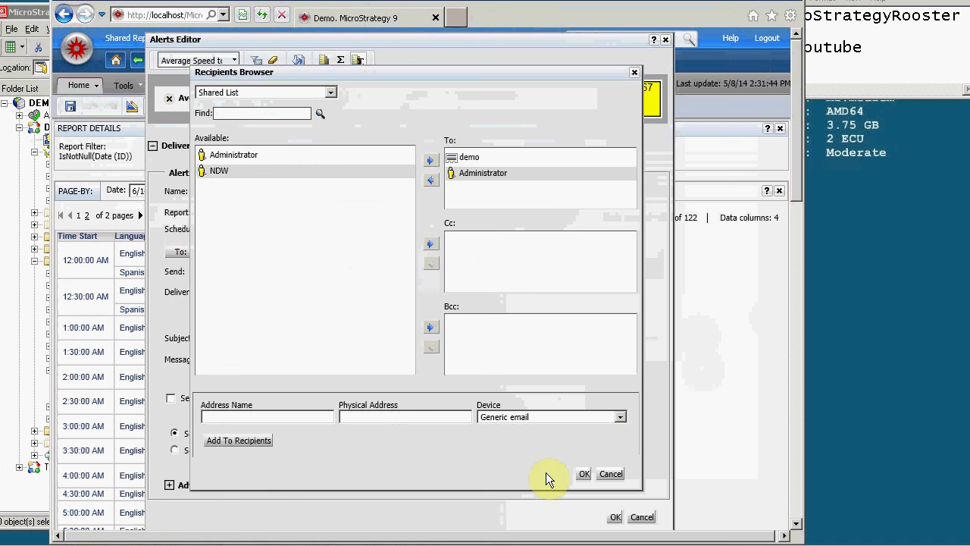
{"action": "left_click", "coordinate": [584, 473]}
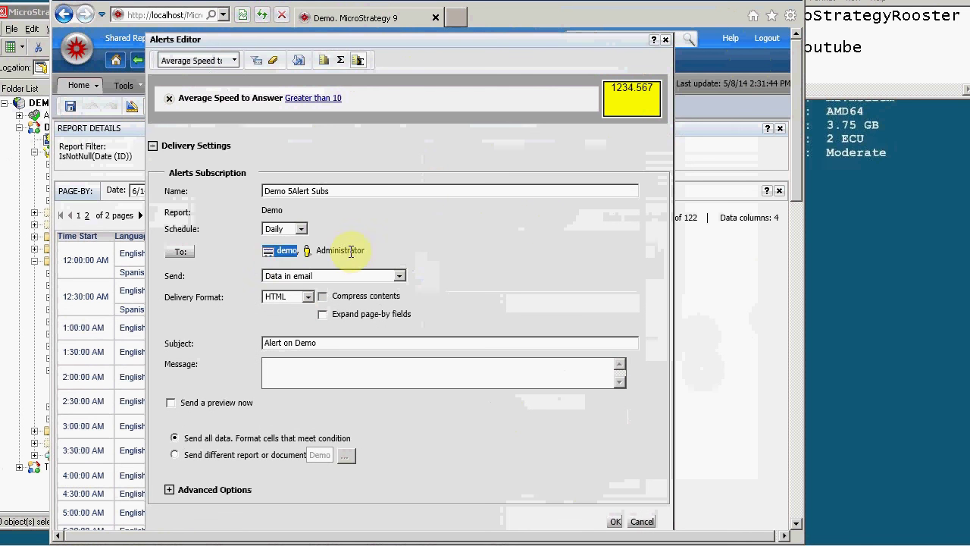
Step: Try 'Link to history list in email', revert Send to 'Data in email', and list delivery formats
{"action": "left_click", "coordinate": [403, 277]}
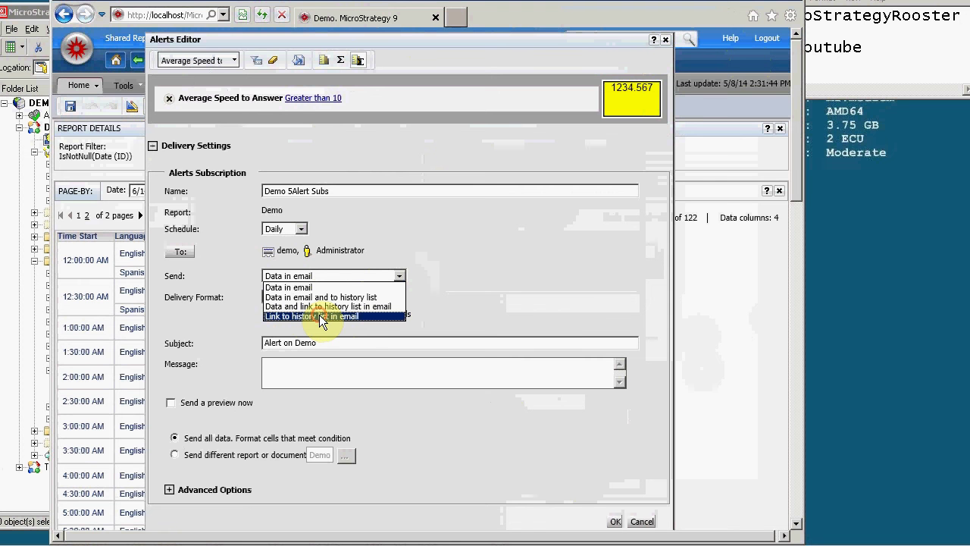
{"action": "left_click", "coordinate": [319, 314]}
{"action": "left_click", "coordinate": [298, 279]}
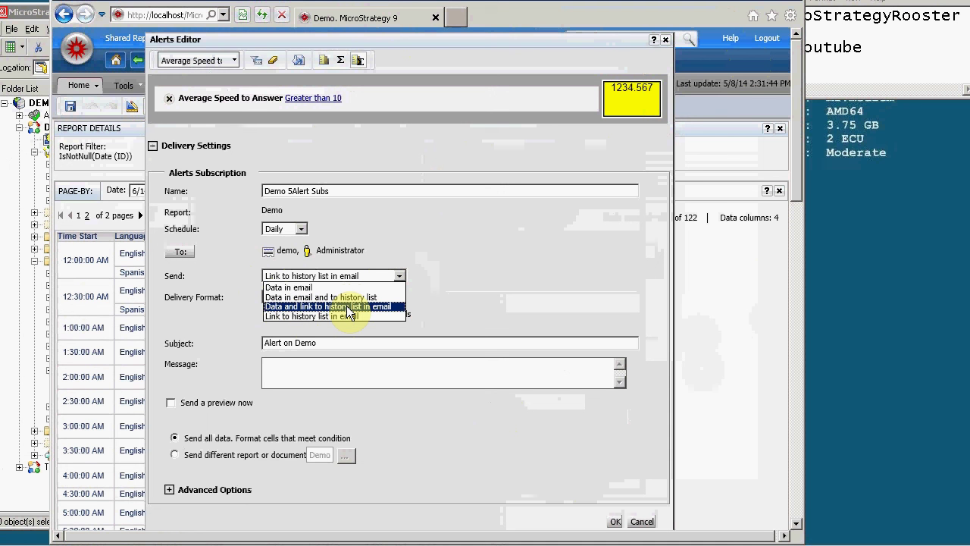
{"action": "left_click", "coordinate": [301, 287]}
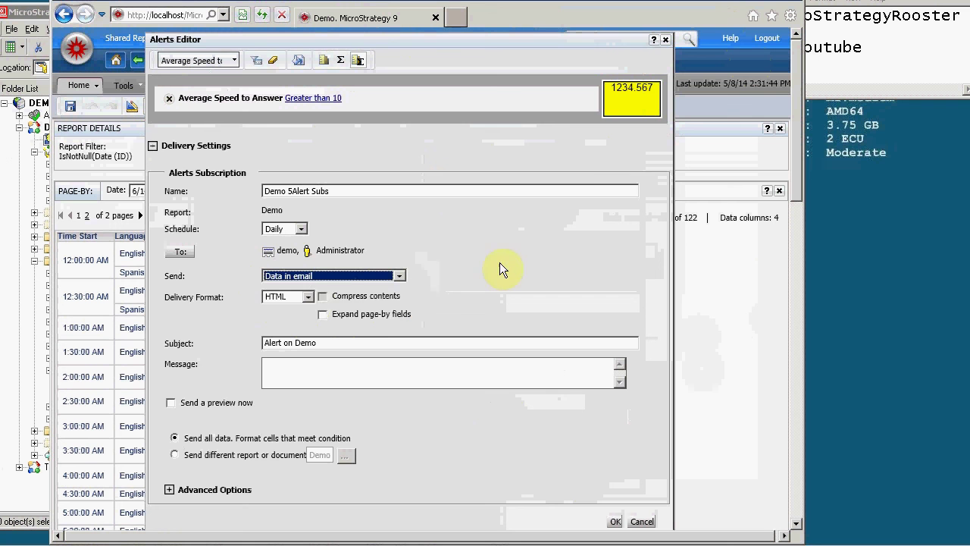
{"action": "left_click", "coordinate": [308, 296]}
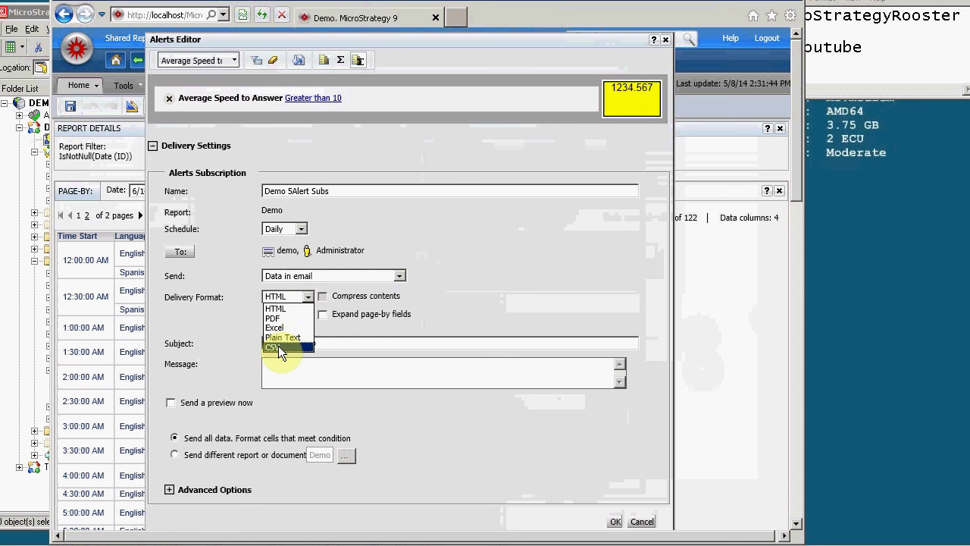
Step: Deliver the alert as a PDF with file name 'Demo {%Date}'
{"action": "left_click", "coordinate": [275, 319]}
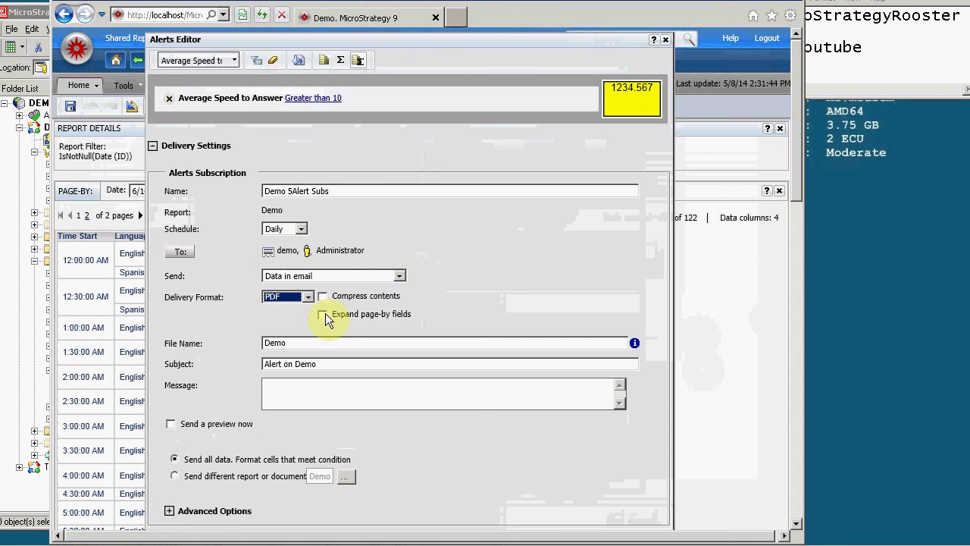
{"action": "left_click", "coordinate": [295, 342]}
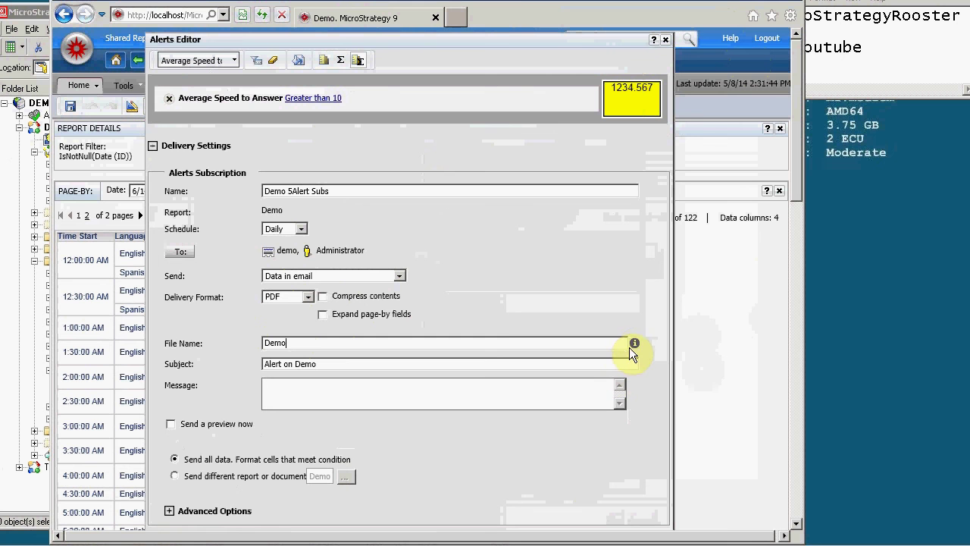
{"action": "mouse_move", "coordinate": [635, 346]}
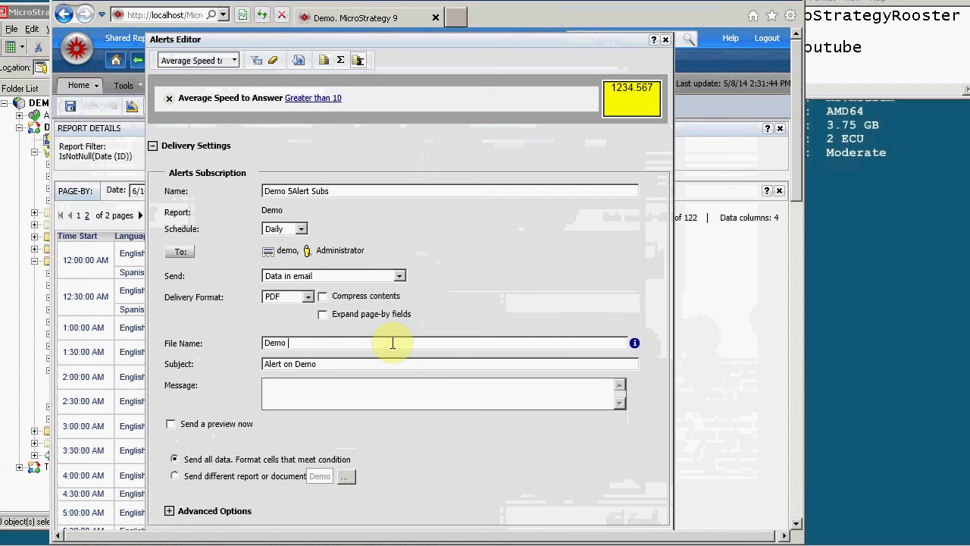
{"action": "type", "text": "{%Date}"}
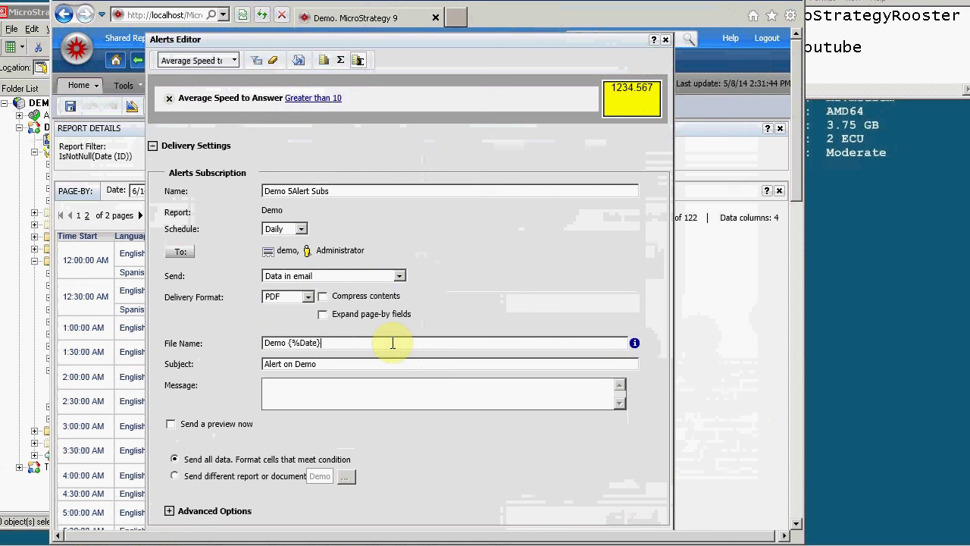
Step: Rename to 'Demo Alert Subs', set subject 'Alert for My Demo Report' and message 'Important, please see data in yellow'
{"action": "left_click", "coordinate": [329, 363]}
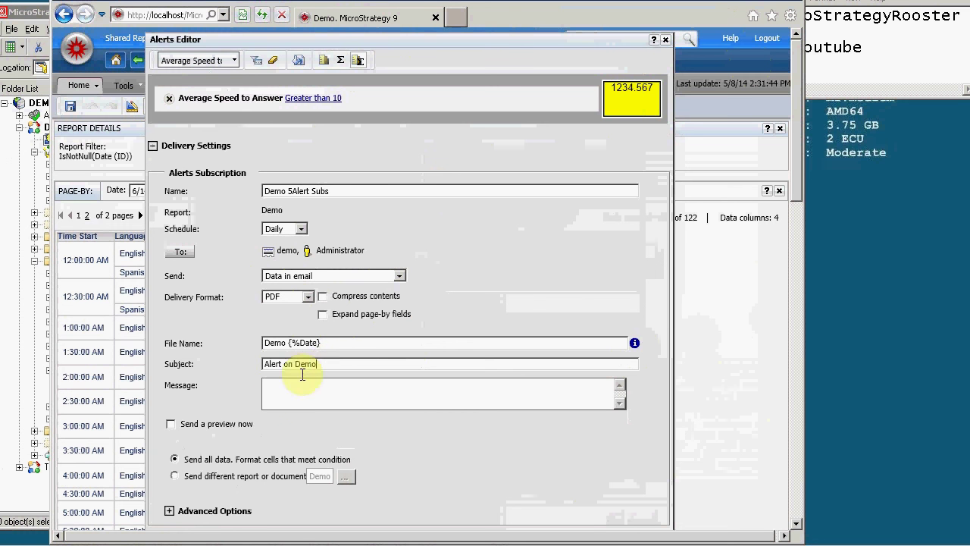
{"action": "left_click", "coordinate": [292, 191]}
{"action": "key", "text": "BackSpace"}
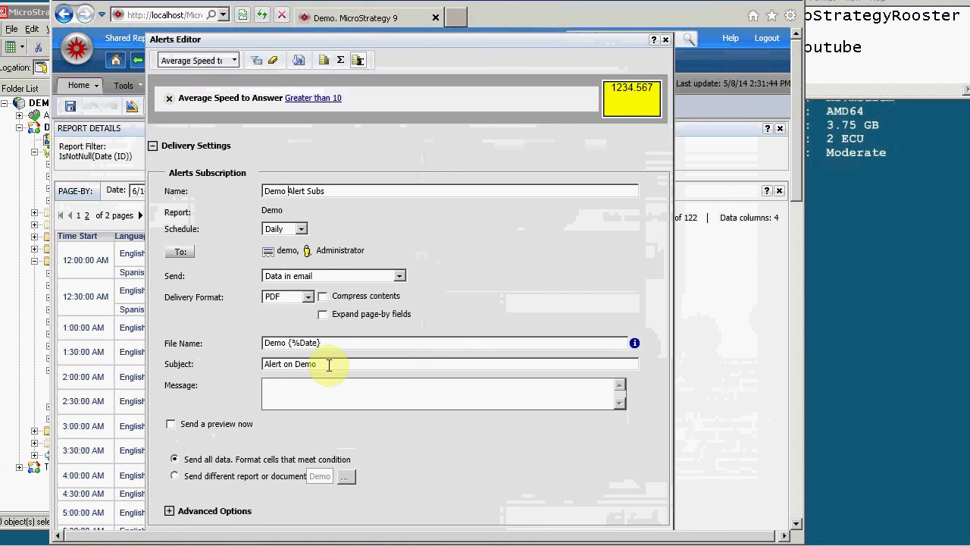
{"action": "left_click", "coordinate": [329, 364]}
{"action": "key", "text": "BackSpace"}
{"action": "key", "text": "BackSpace"}
{"action": "key", "text": "BackSpace"}
{"action": "key", "text": "BackSpace"}
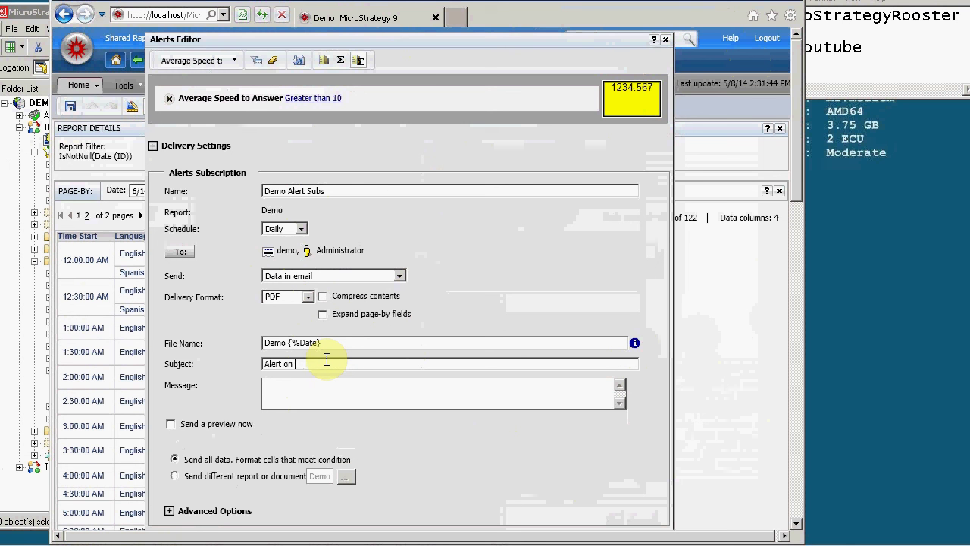
{"action": "type", "text": "for My Demo Report"}
{"action": "left_click", "coordinate": [275, 388]}
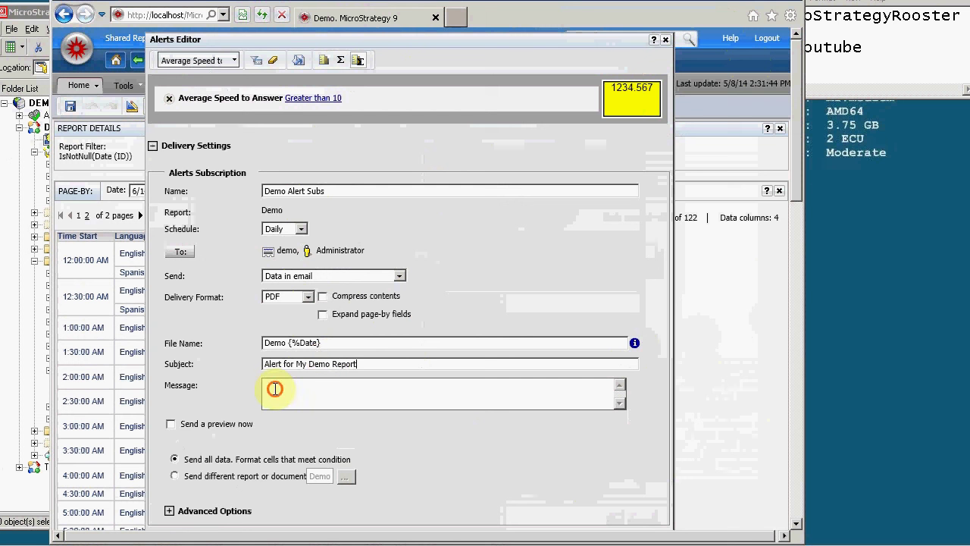
{"action": "type", "text": "Important, please see d"}
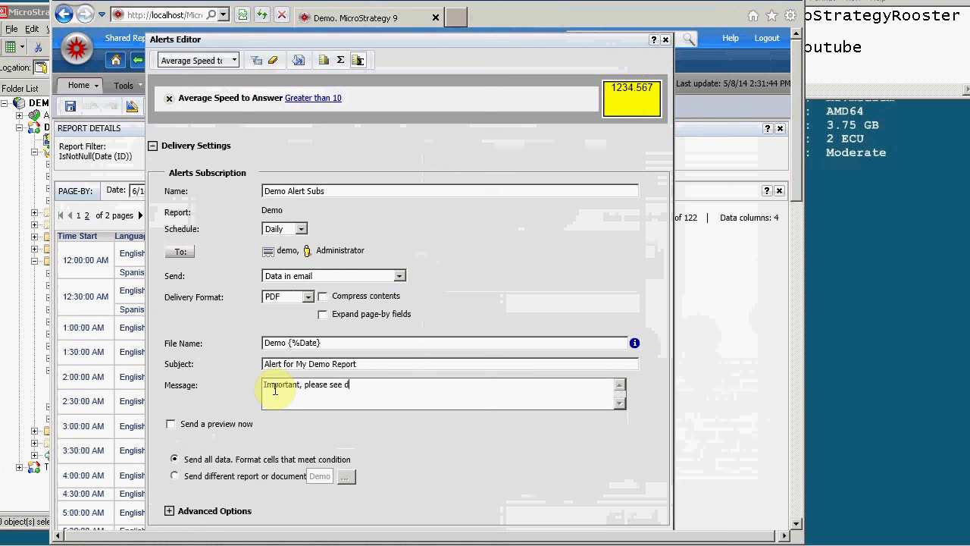
{"action": "type", "text": "ata in yellow"}
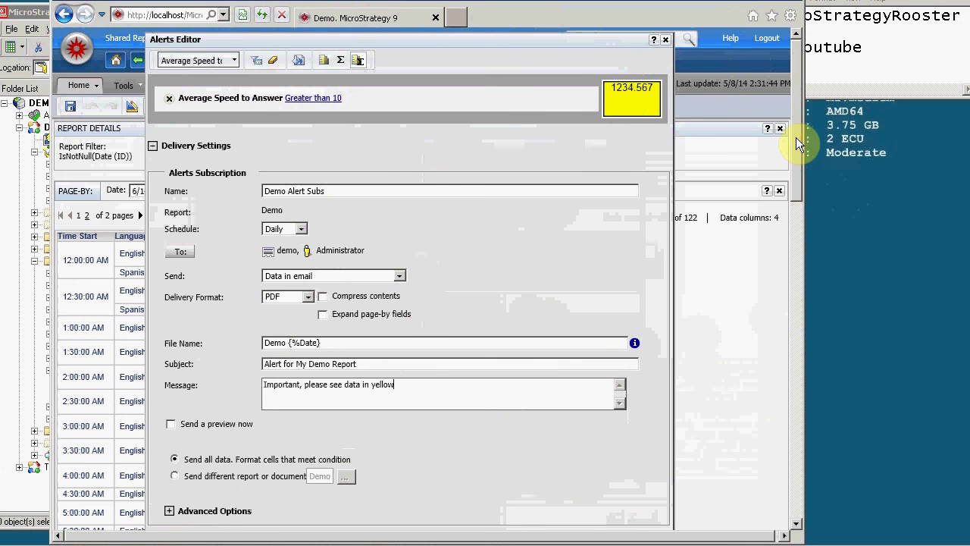
Step: Under Advanced Options, allow recipients to change delivery settings and personalization, and to unsubscribe
{"action": "left_click_drag", "start_coordinate": [796, 137], "coordinate": [801, 169]}
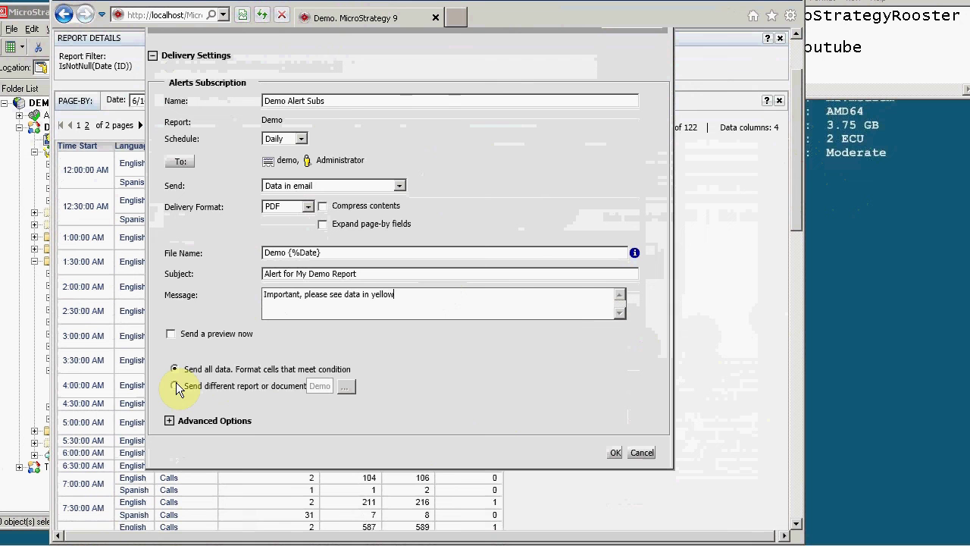
{"action": "left_click", "coordinate": [169, 420]}
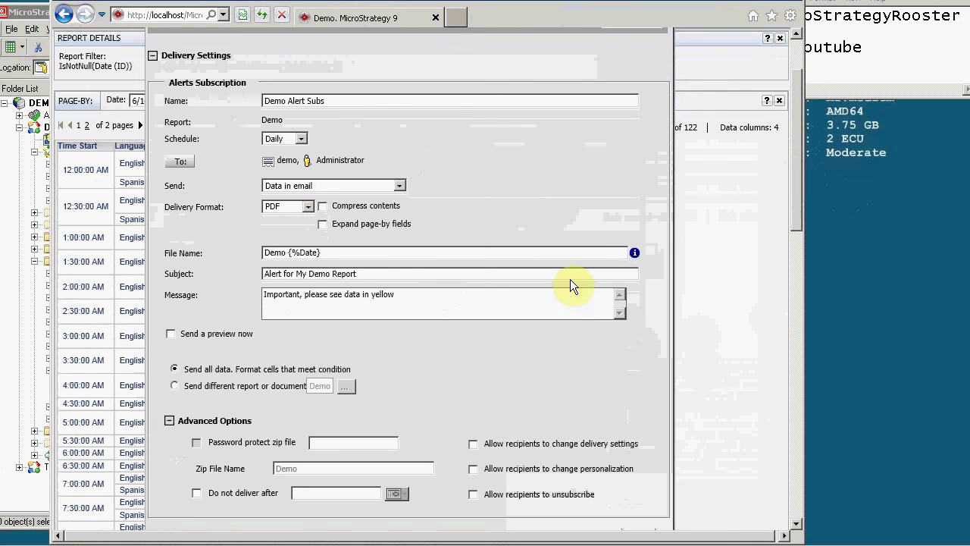
{"action": "left_click_drag", "start_coordinate": [796, 168], "coordinate": [799, 206]}
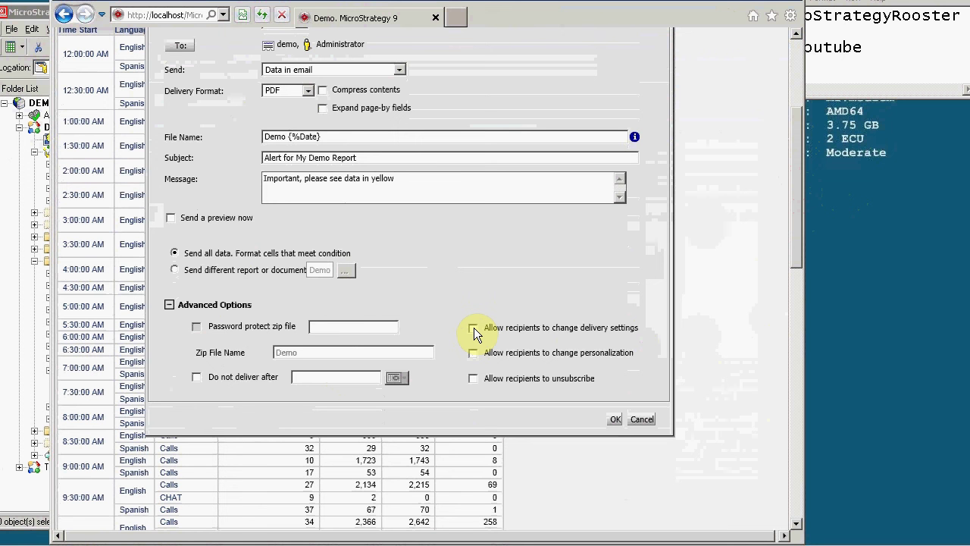
{"action": "left_click", "coordinate": [474, 330]}
{"action": "left_click", "coordinate": [472, 355]}
{"action": "left_click", "coordinate": [473, 355]}
{"action": "left_click", "coordinate": [473, 379]}
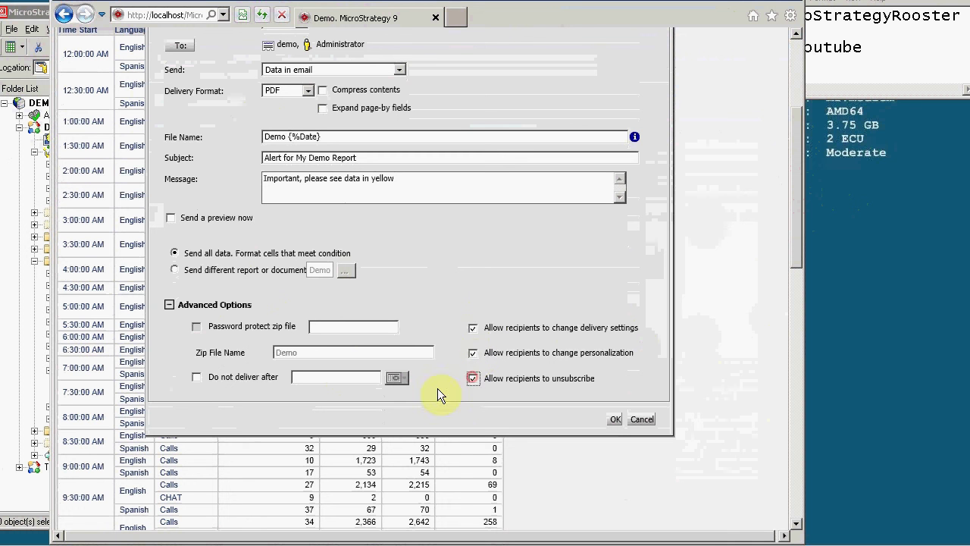
Step: Save the Demo Alert Subs alert subscription and go to My Subscriptions
{"action": "left_click", "coordinate": [615, 419]}
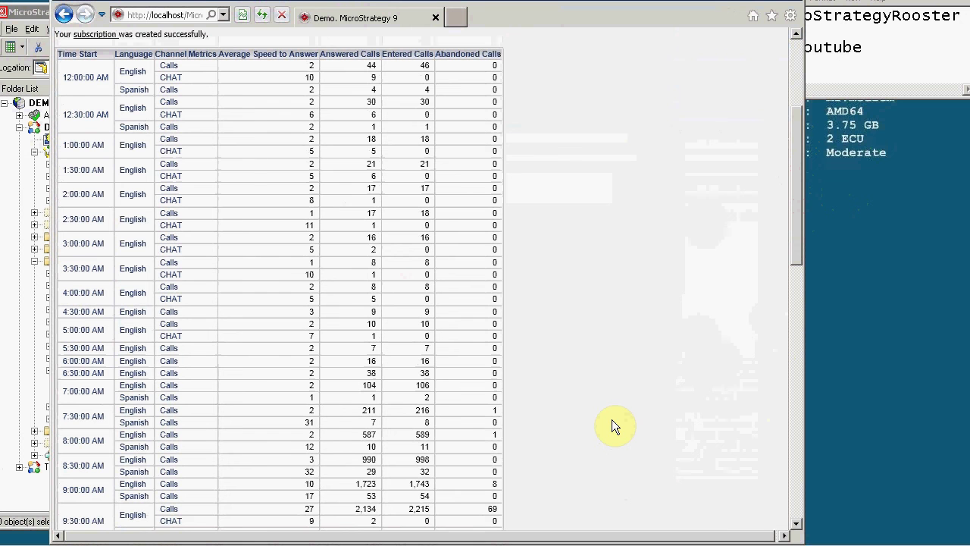
{"action": "left_click_drag", "start_coordinate": [795, 156], "coordinate": [796, 70]}
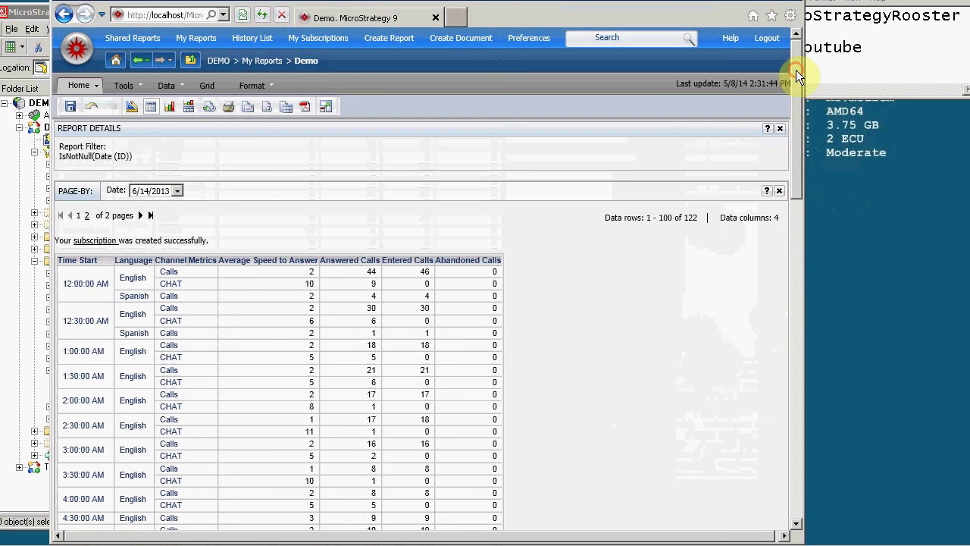
{"action": "left_click", "coordinate": [312, 40]}
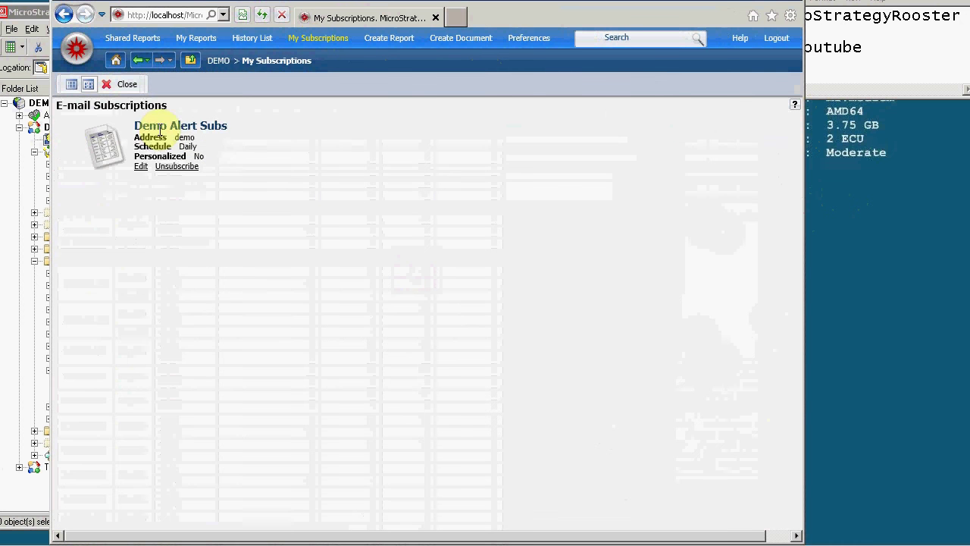
Step: Reopen Demo Alert Subs, expand Delivery Settings and Advanced Options, and keep the Daily schedule
{"action": "left_click", "coordinate": [140, 166]}
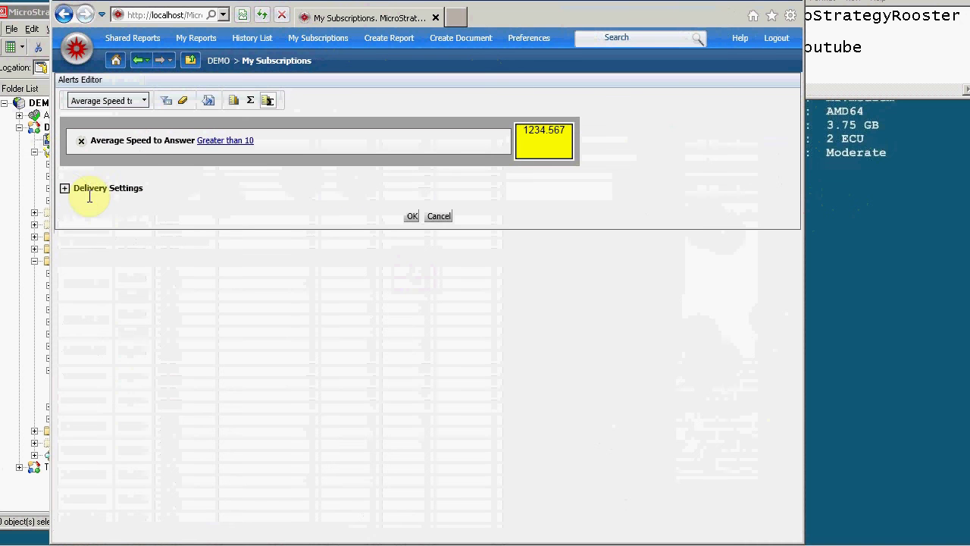
{"action": "left_click", "coordinate": [65, 188]}
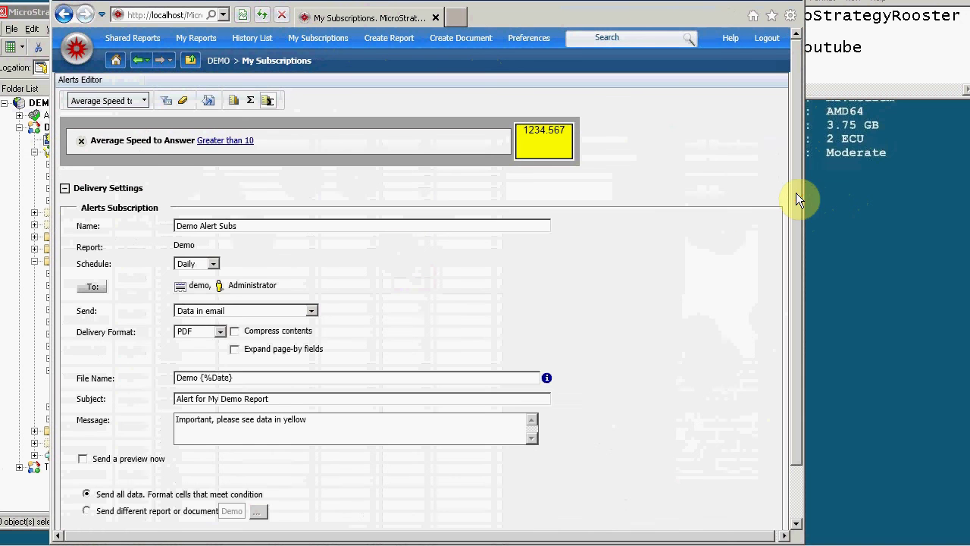
{"action": "left_click_drag", "start_coordinate": [795, 194], "coordinate": [805, 254]}
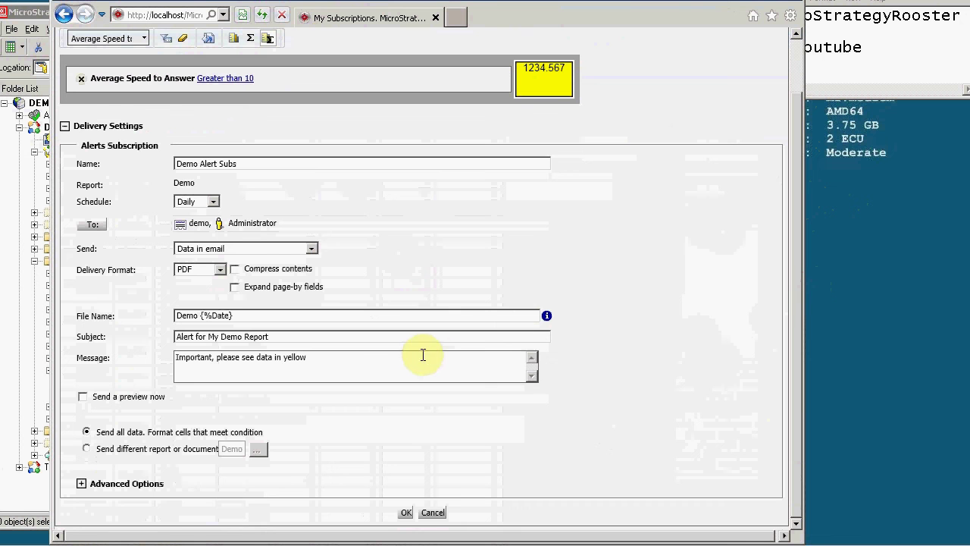
{"action": "left_click", "coordinate": [81, 483]}
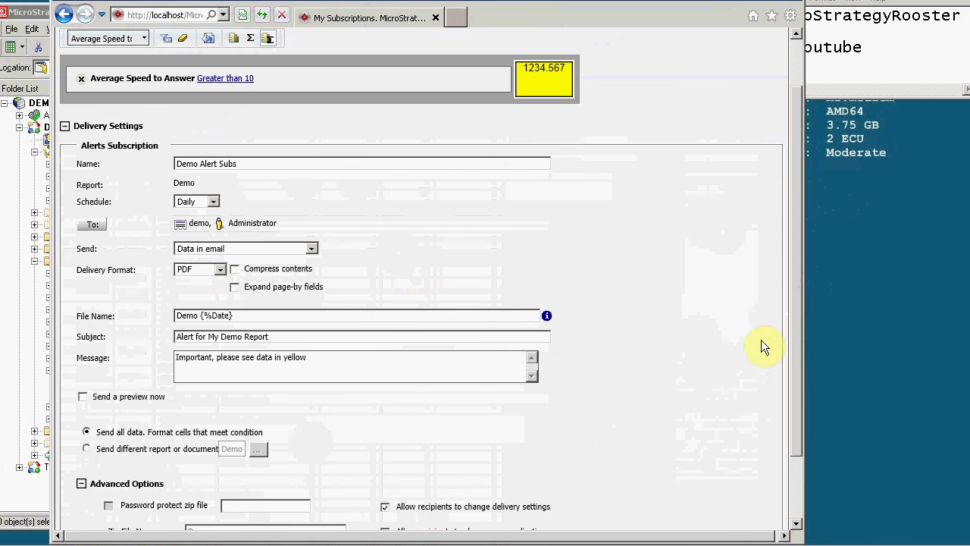
{"action": "left_click_drag", "start_coordinate": [795, 308], "coordinate": [818, 182]}
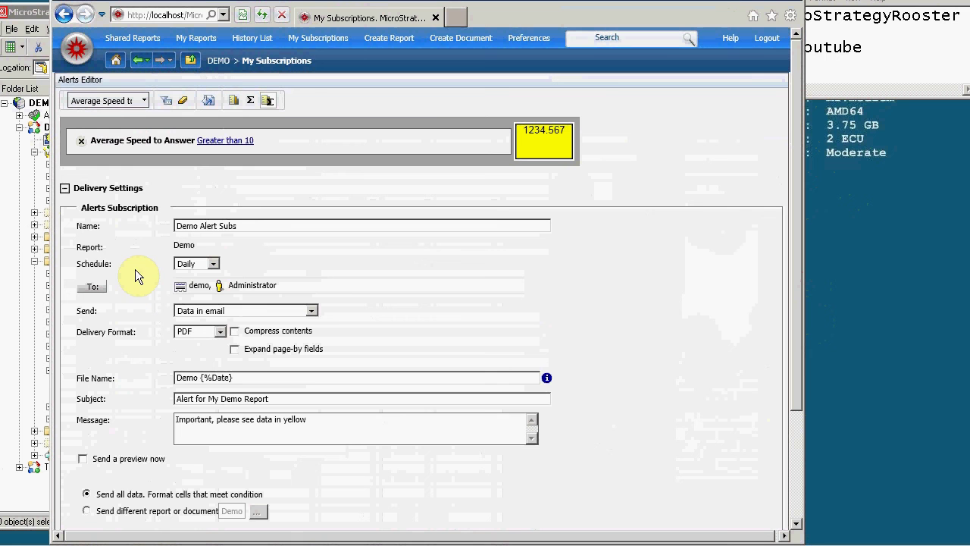
{"action": "left_click", "coordinate": [215, 266]}
{"action": "left_click", "coordinate": [215, 265]}
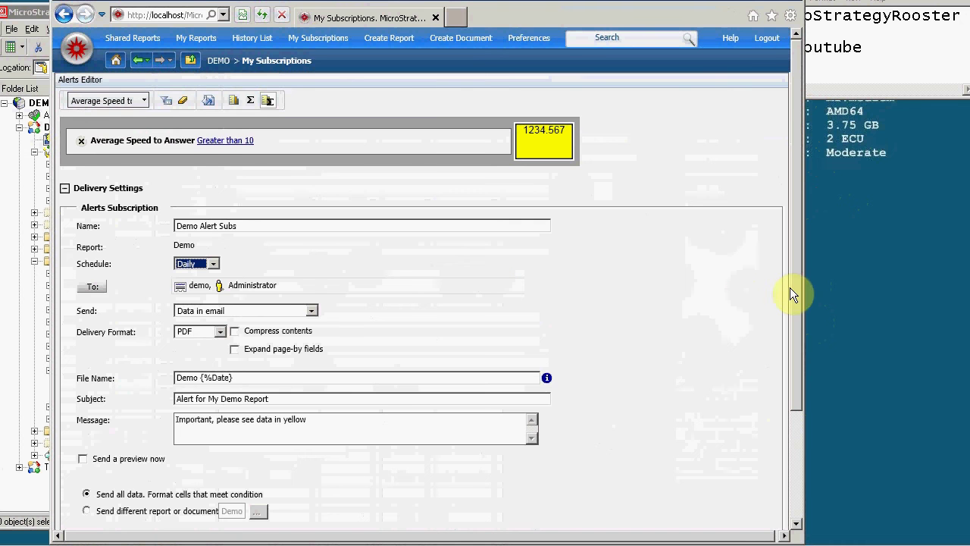
{"action": "left_click_drag", "start_coordinate": [797, 293], "coordinate": [786, 429]}
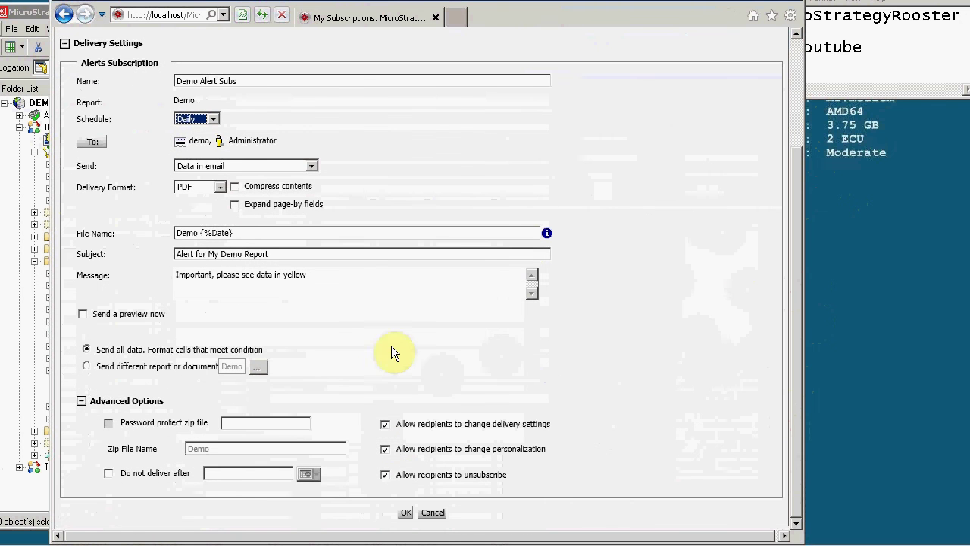
{"action": "left_click_drag", "start_coordinate": [795, 411], "coordinate": [802, 297]}
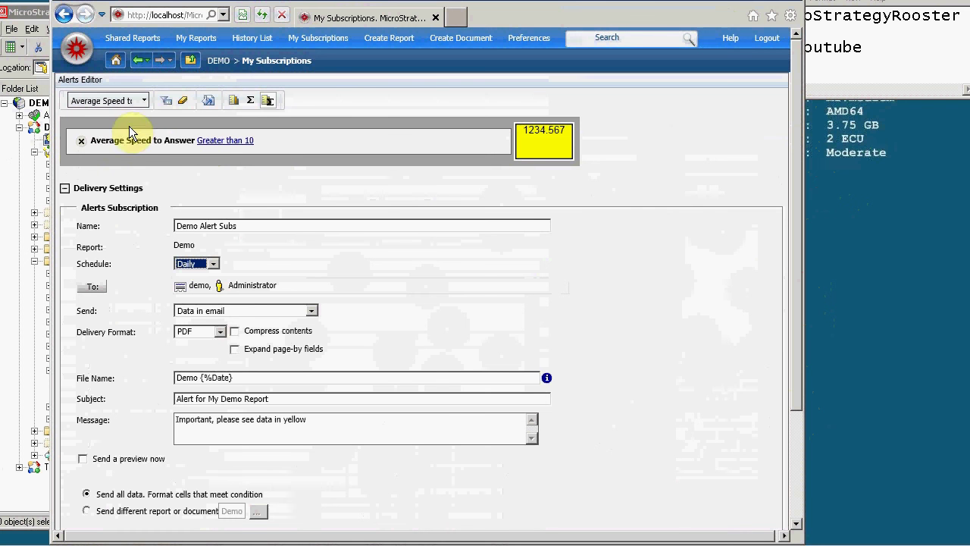
Step: Add an Answered Calls 'Greater than' condition, then leave for the DEMO Shared Reports page
{"action": "left_click", "coordinate": [166, 102]}
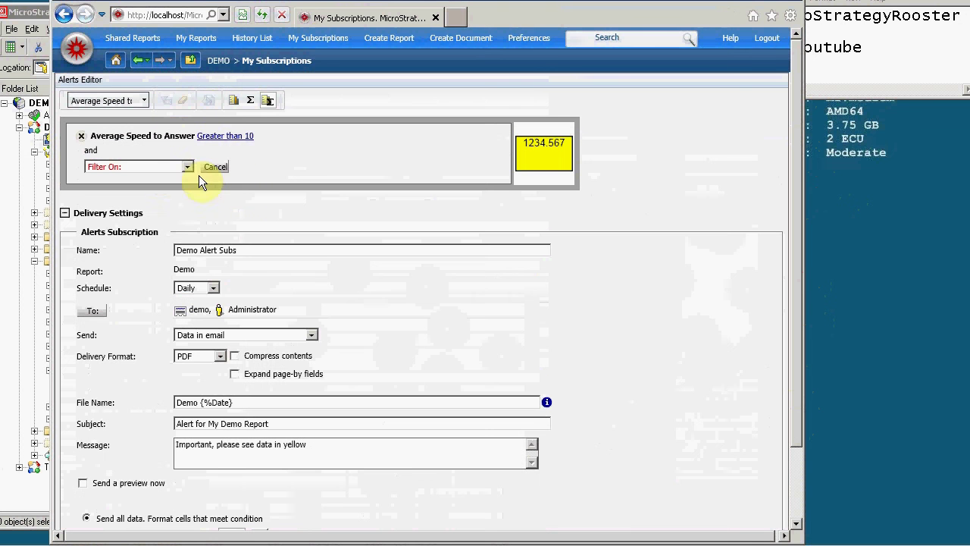
{"action": "left_click", "coordinate": [128, 165]}
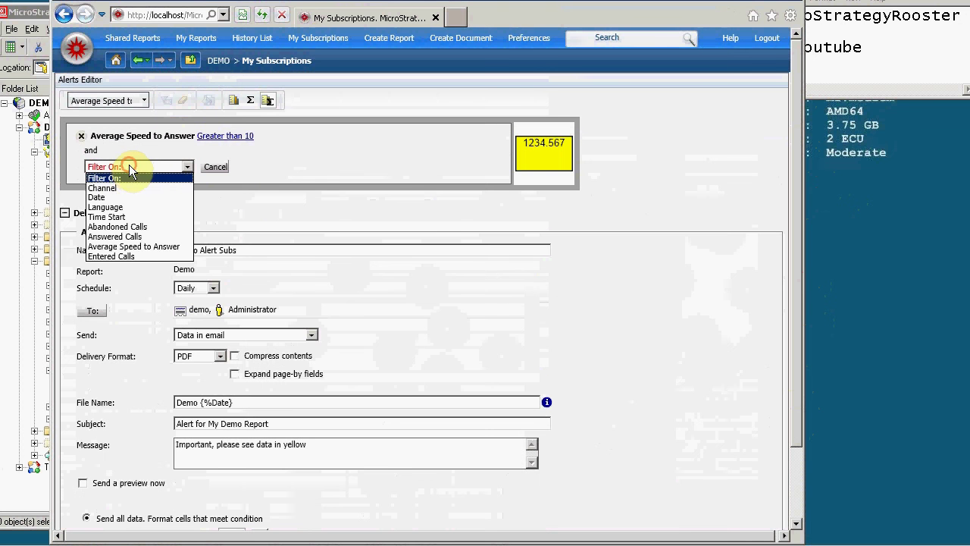
{"action": "left_click", "coordinate": [139, 237]}
{"action": "left_click", "coordinate": [260, 166]}
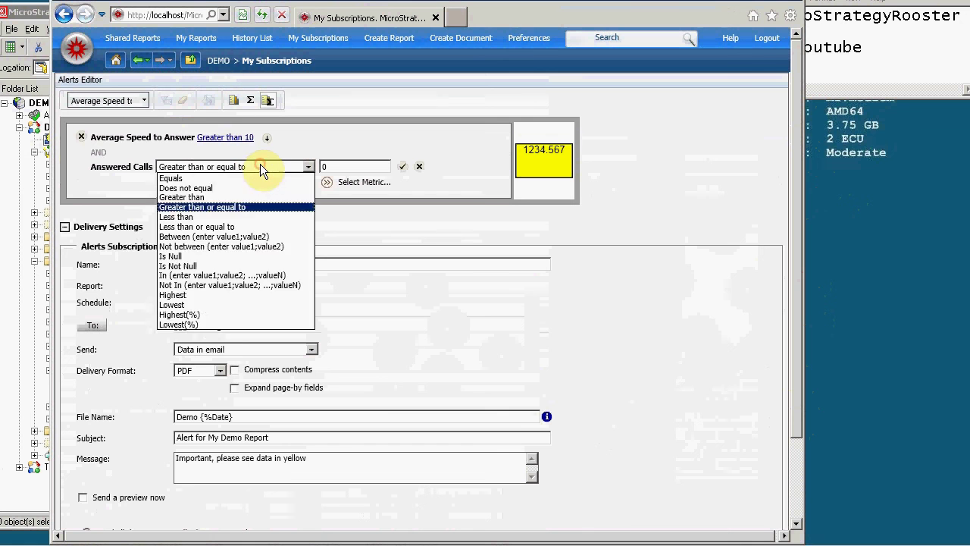
{"action": "left_click", "coordinate": [205, 197]}
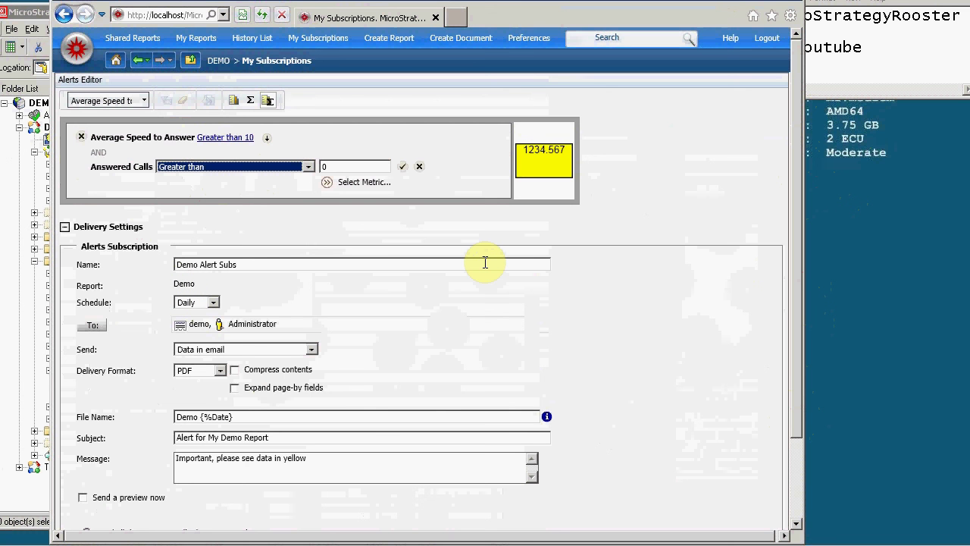
{"action": "left_click", "coordinate": [218, 62]}
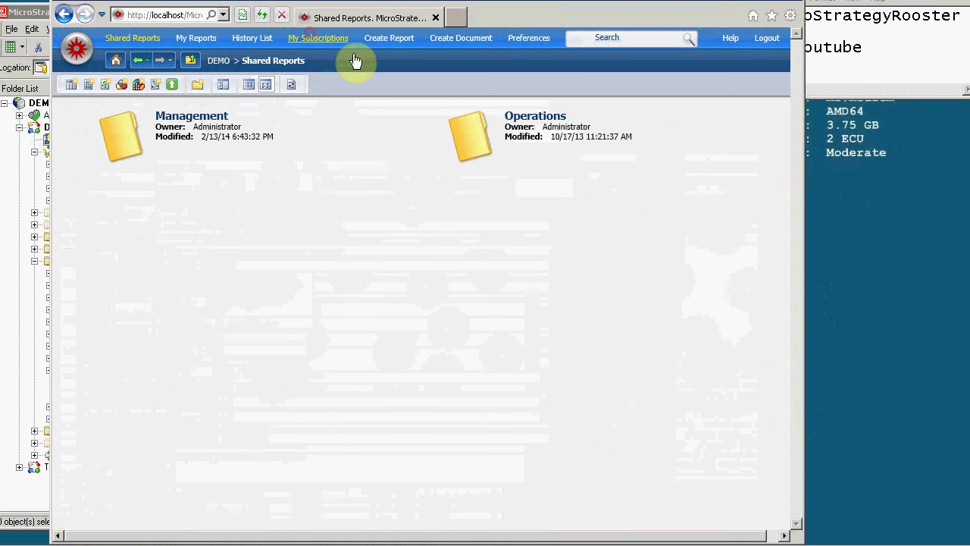
Step: Show My Subscriptions in list view and expand Demo Alert Subs' Multiple recipients
{"action": "left_click", "coordinate": [318, 37]}
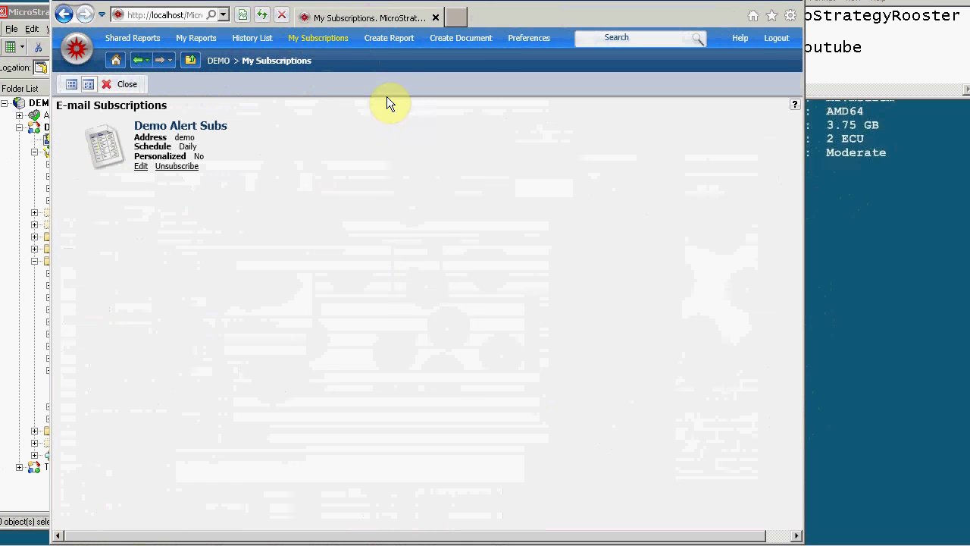
{"action": "left_click", "coordinate": [72, 85]}
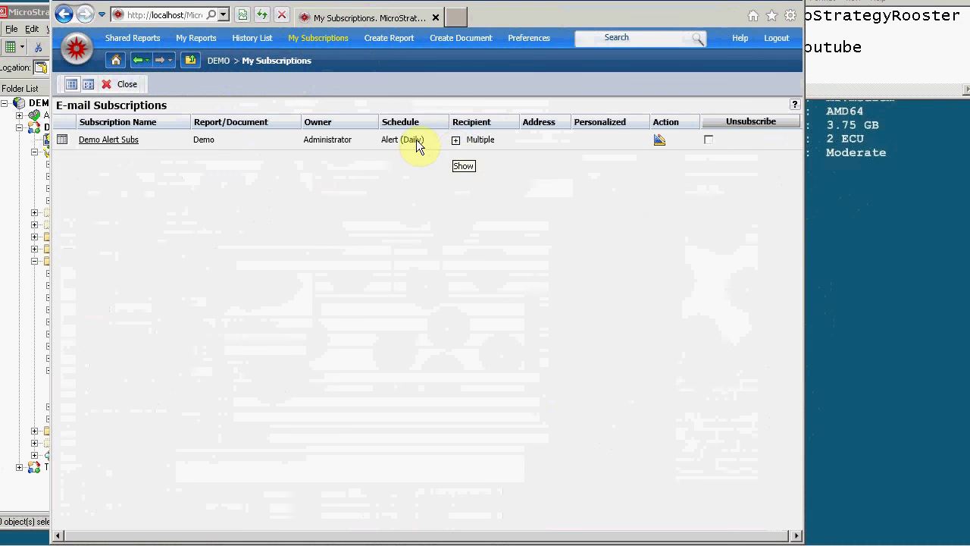
{"action": "left_click", "coordinate": [455, 141]}
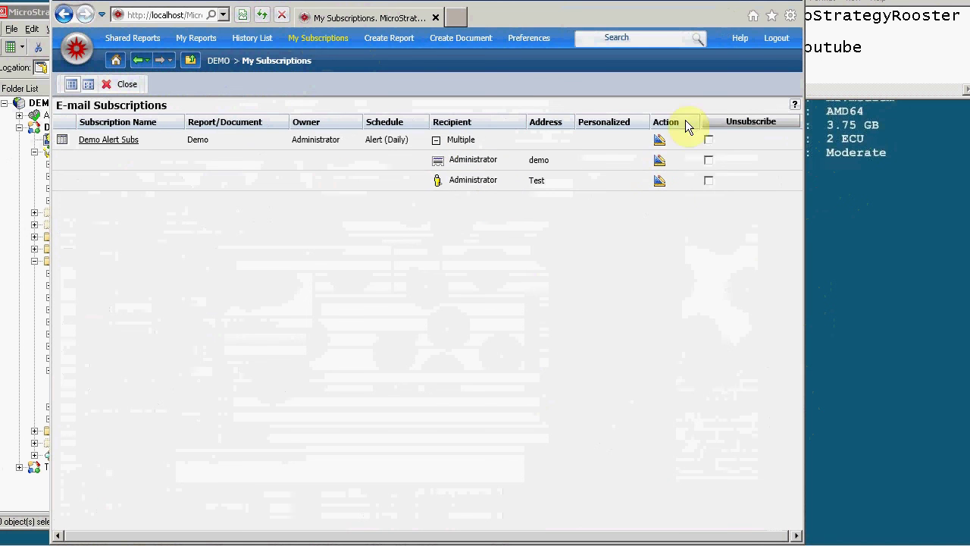
Step: Open the second recipient's delivery settings and Advanced Options, then cancel back to the list
{"action": "left_click", "coordinate": [659, 183]}
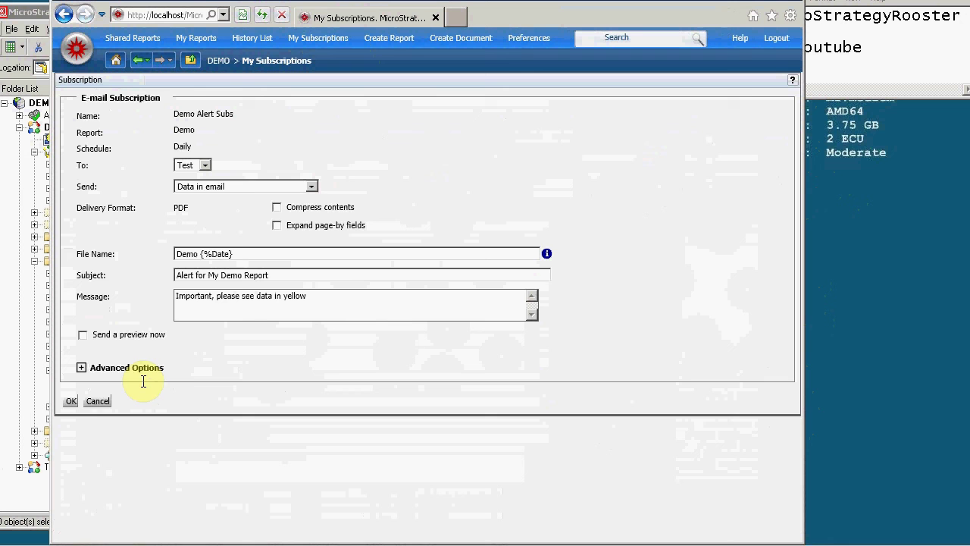
{"action": "left_click", "coordinate": [98, 401]}
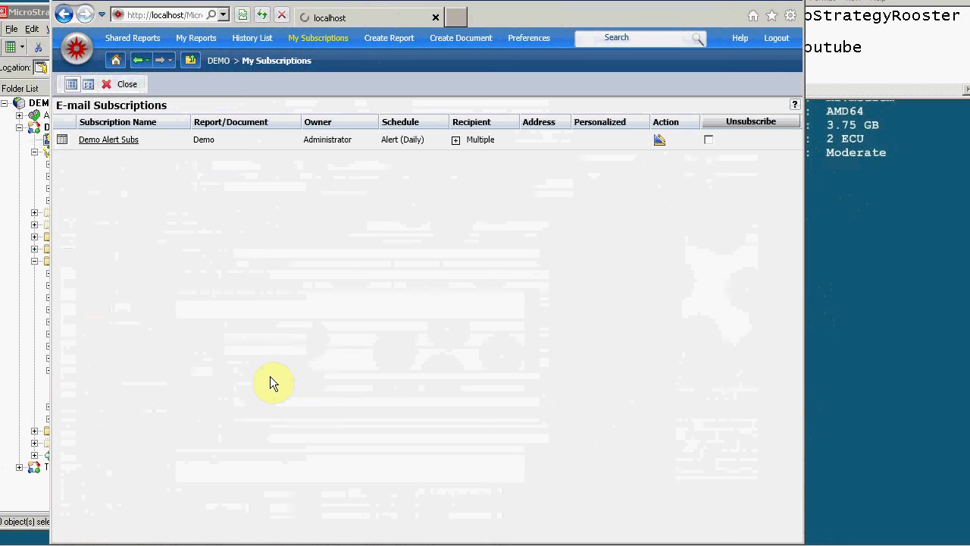
{"action": "left_click", "coordinate": [454, 141]}
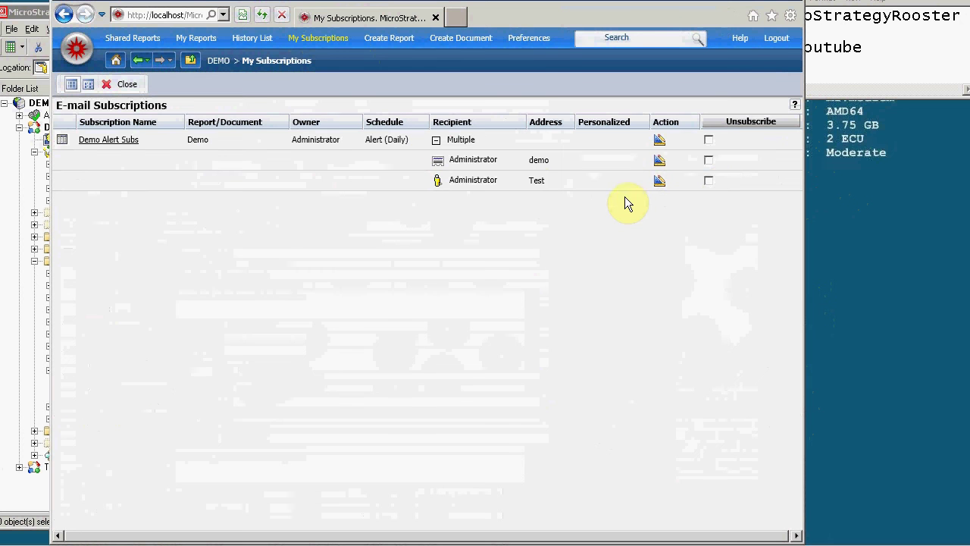
{"action": "left_click", "coordinate": [661, 182]}
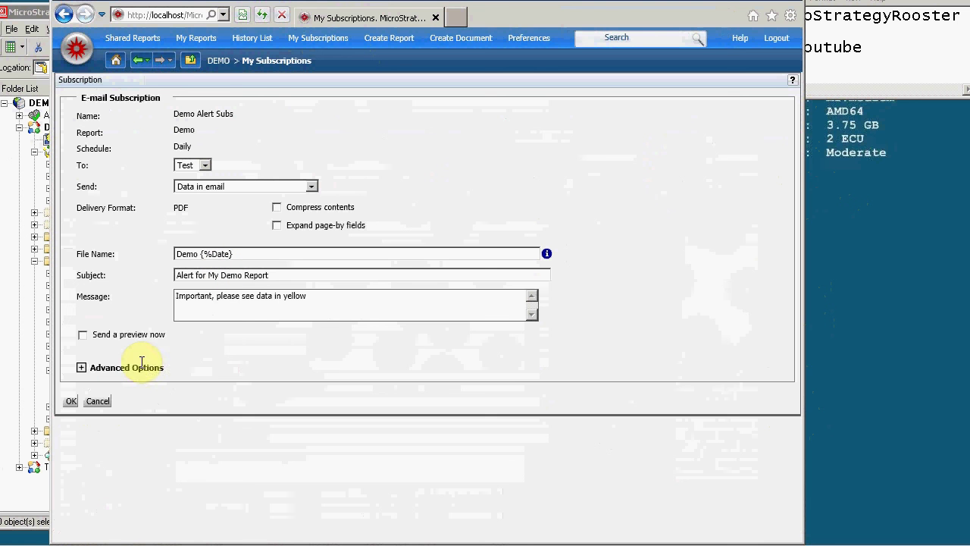
{"action": "left_click", "coordinate": [82, 368]}
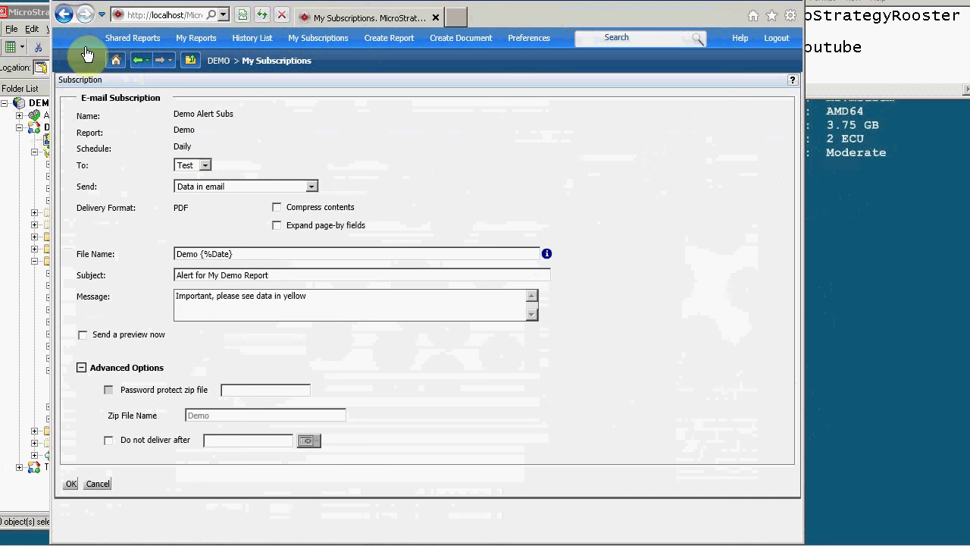
{"action": "left_click", "coordinate": [98, 485]}
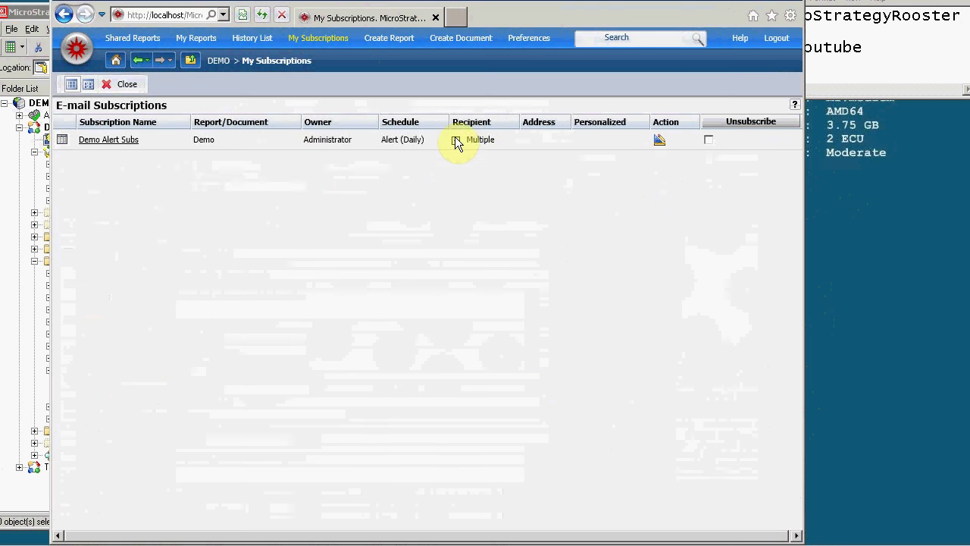
Step: Append '& Hello' to the second recipient's file name, making 'Demo {%Date} & Hello', and save
{"action": "left_click", "coordinate": [456, 140]}
{"action": "left_click", "coordinate": [659, 183]}
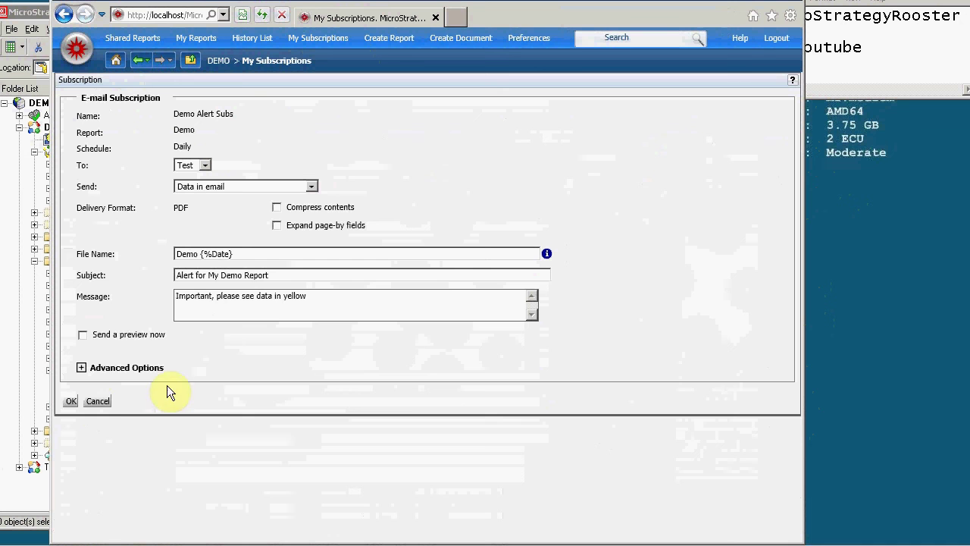
{"action": "left_click", "coordinate": [81, 368]}
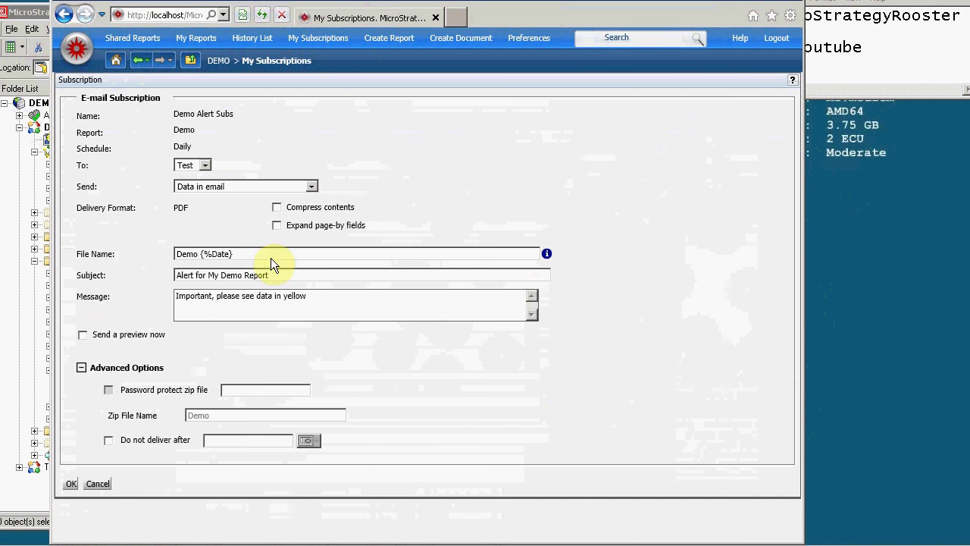
{"action": "left_click", "coordinate": [238, 253]}
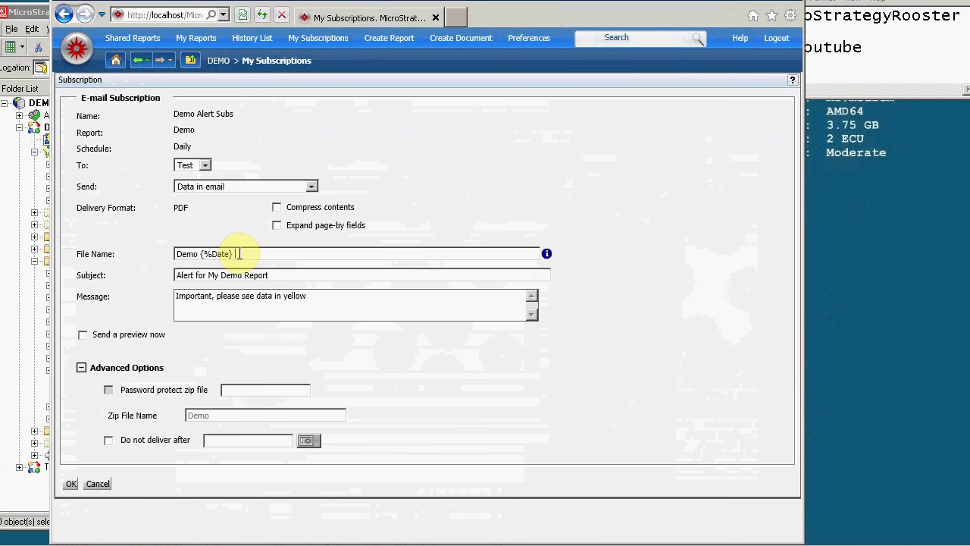
{"action": "type", "text": "& Hello"}
{"action": "left_click", "coordinate": [70, 483]}
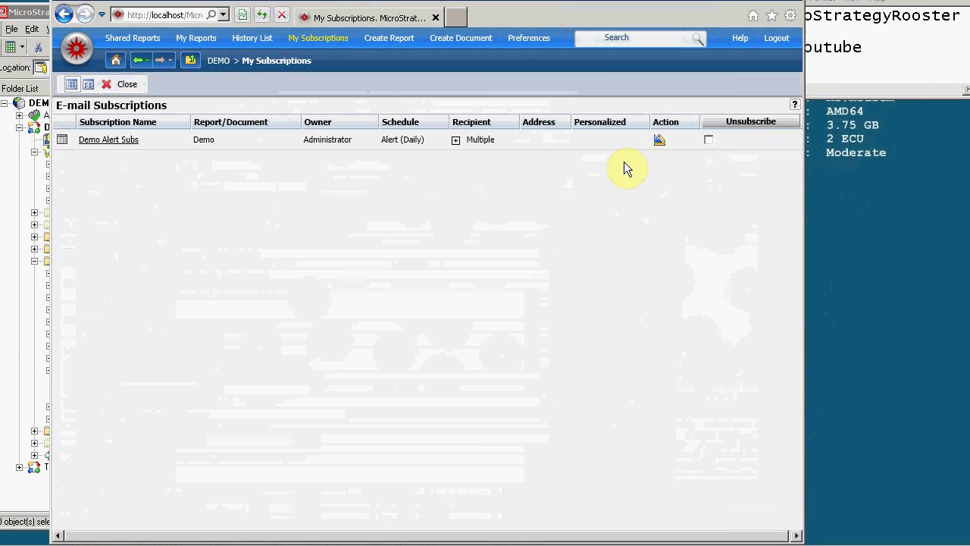
{"action": "left_click", "coordinate": [453, 141]}
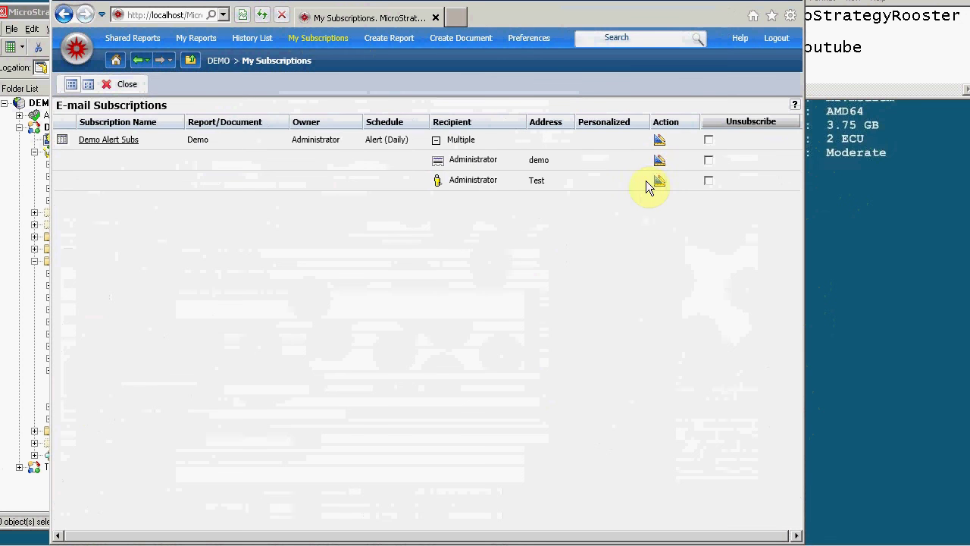
Step: View the demo recipient's delivery settings, then return toward the MicroStrategy home page
{"action": "left_click", "coordinate": [660, 162]}
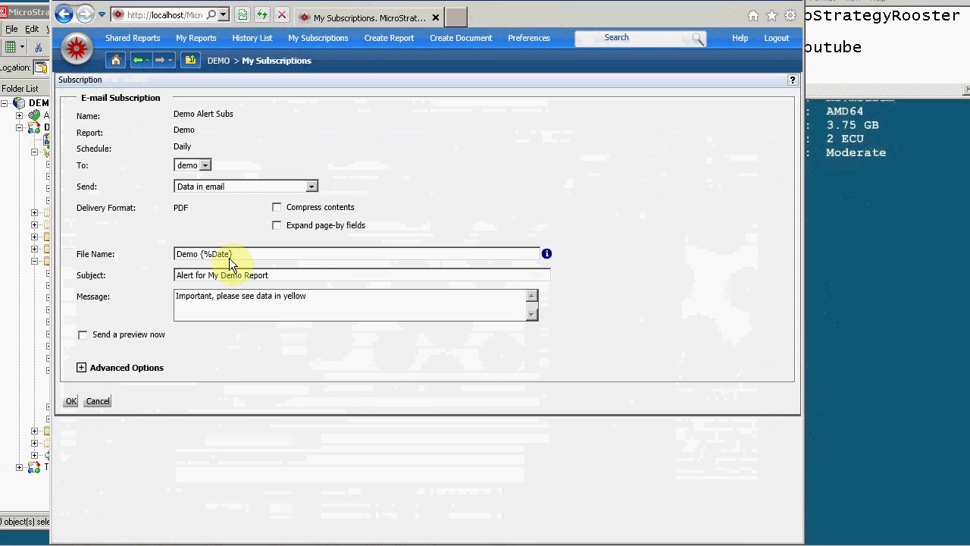
{"action": "left_click", "coordinate": [264, 255]}
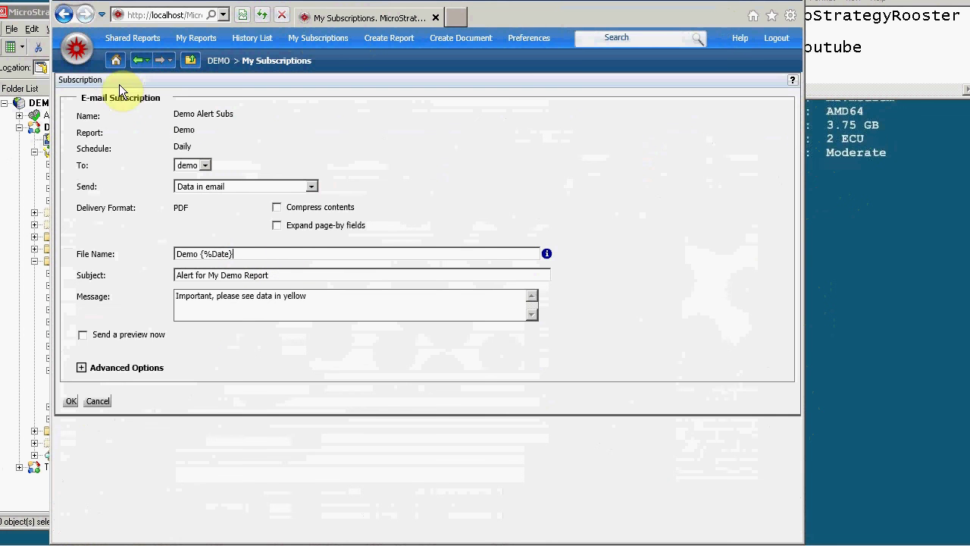
{"action": "left_click", "coordinate": [73, 50]}
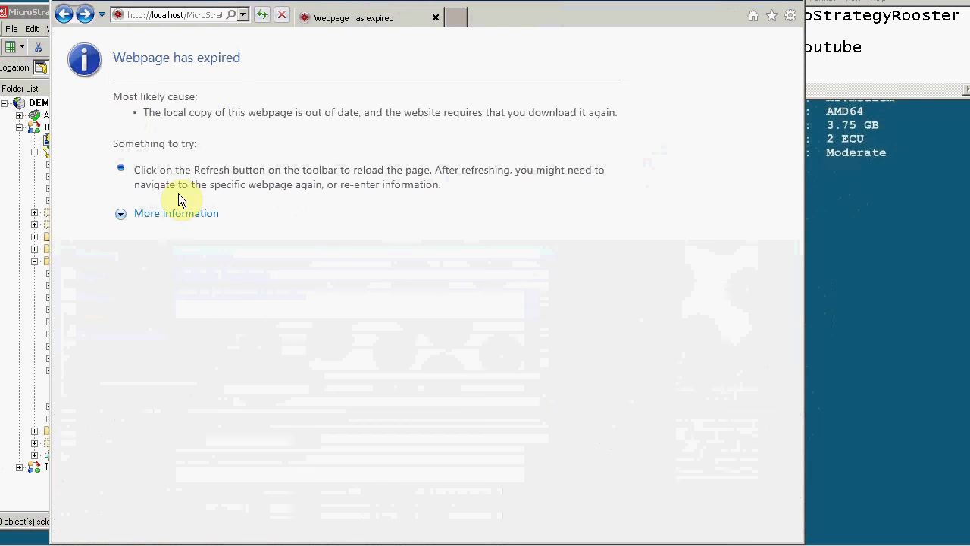
Step: After trying Back, Forward and history, reload the MicroStrategy address and open the DEMO project
{"action": "left_click", "coordinate": [86, 15]}
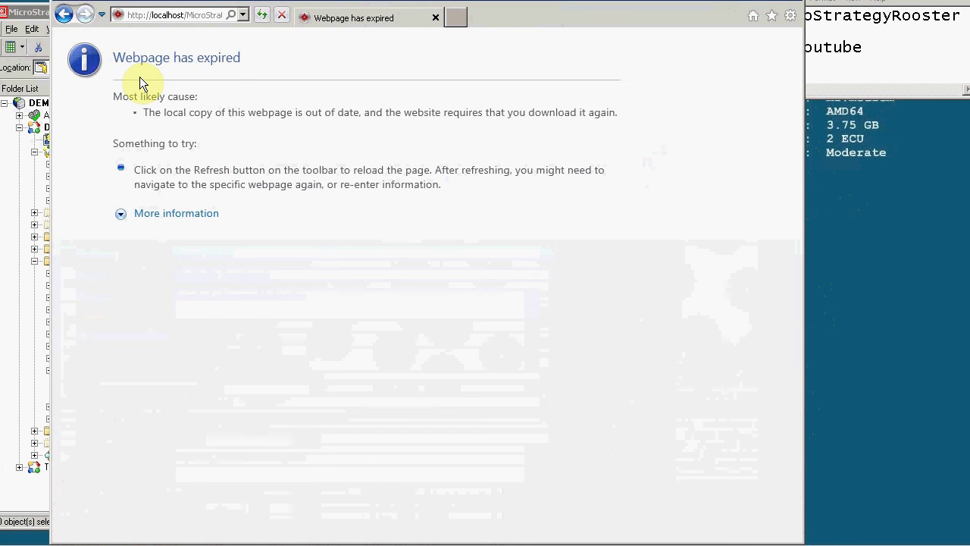
{"action": "left_click", "coordinate": [64, 15]}
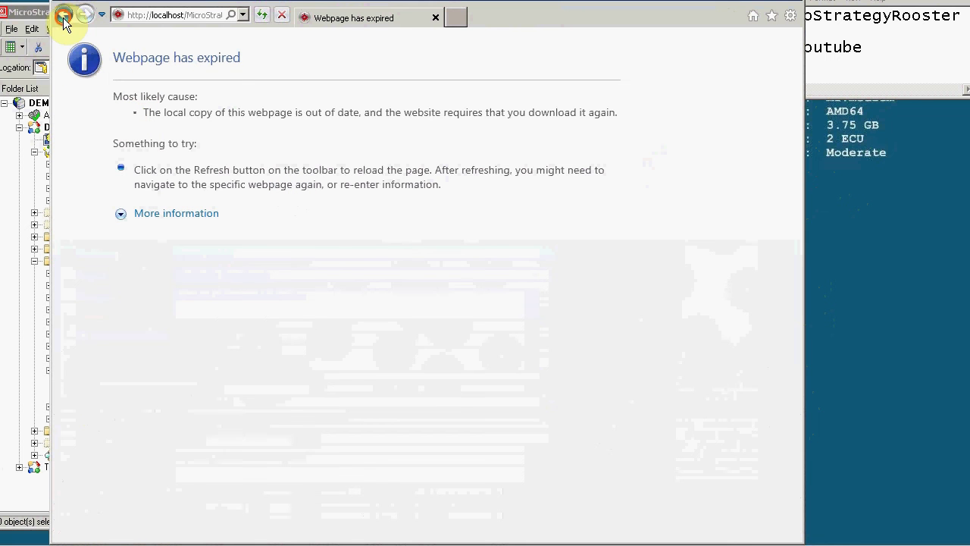
{"action": "left_click", "coordinate": [102, 14]}
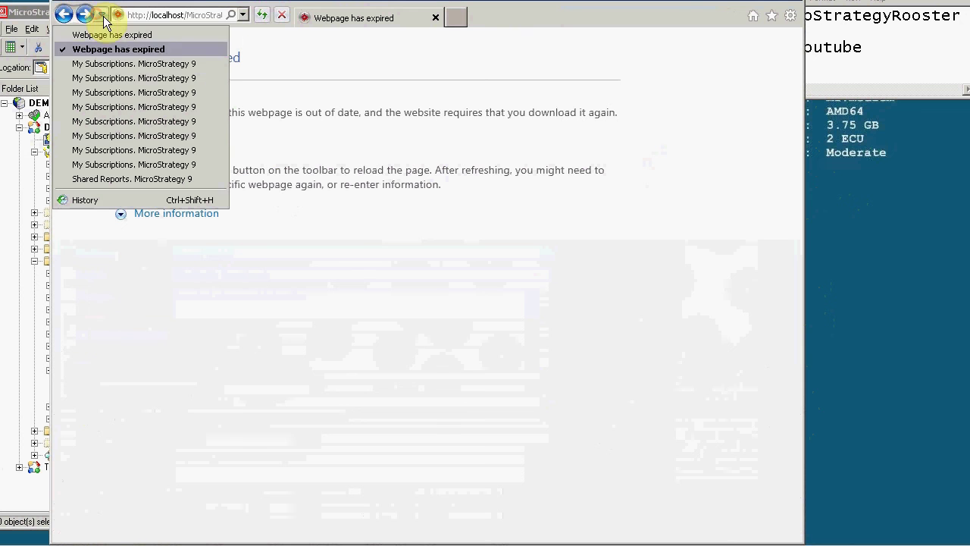
{"action": "left_click", "coordinate": [123, 63]}
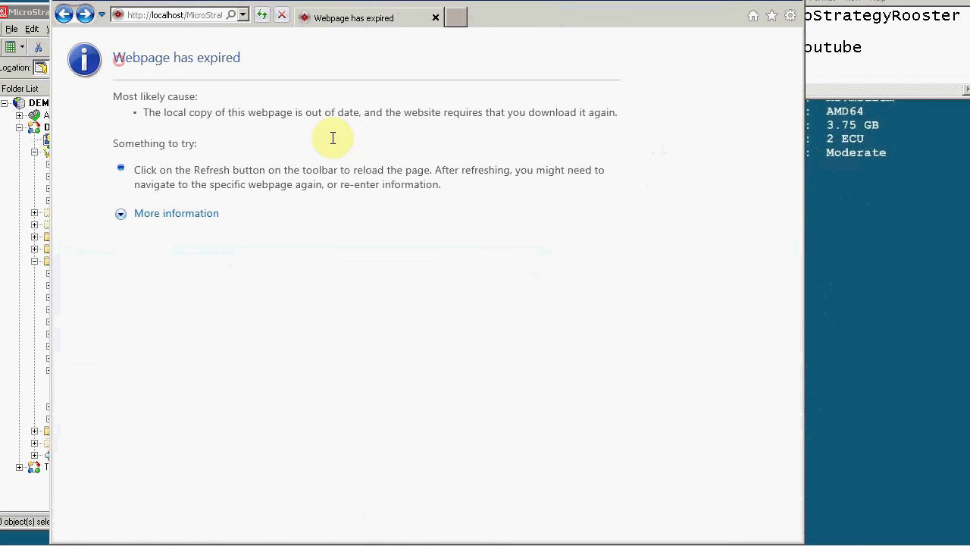
{"action": "left_click", "coordinate": [185, 19]}
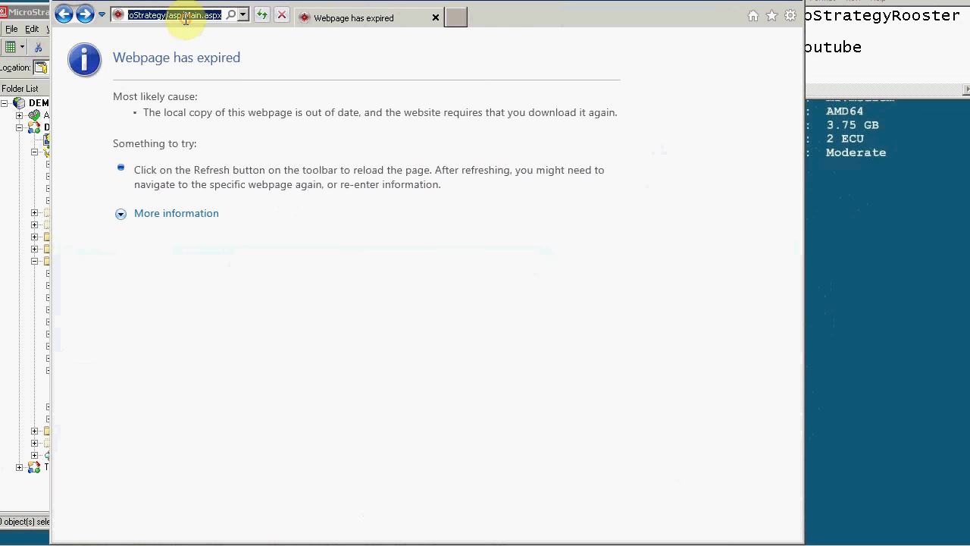
{"action": "key", "text": "Return"}
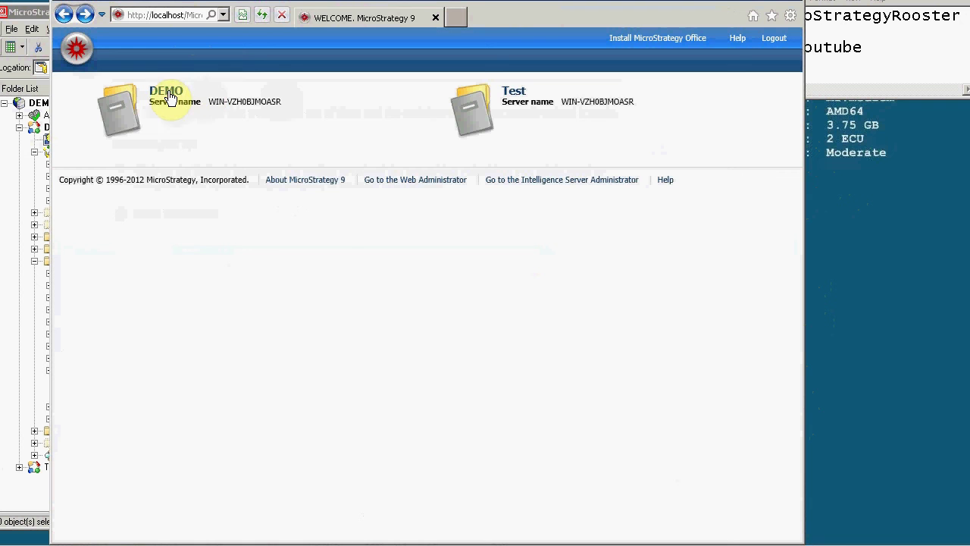
{"action": "left_click", "coordinate": [164, 91]}
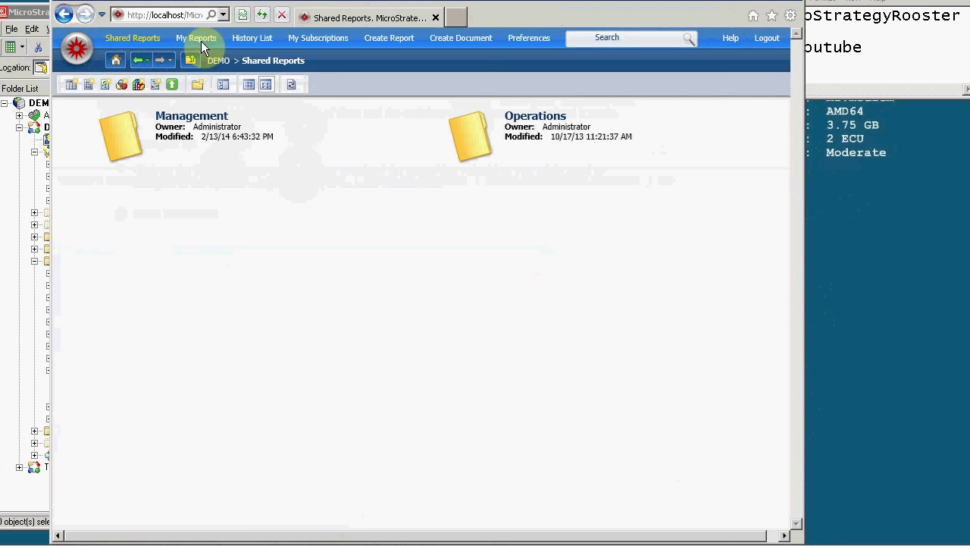
Step: Open My Subscriptions and expand Demo Alert Subs' Multiple recipients to reveal the demo and Test addresses
{"action": "left_click", "coordinate": [317, 38]}
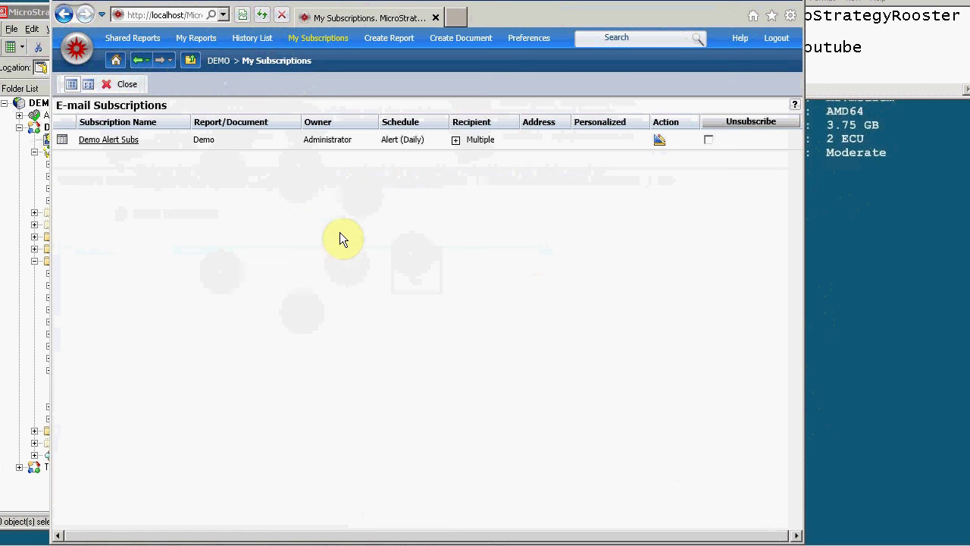
{"action": "left_click", "coordinate": [455, 140]}
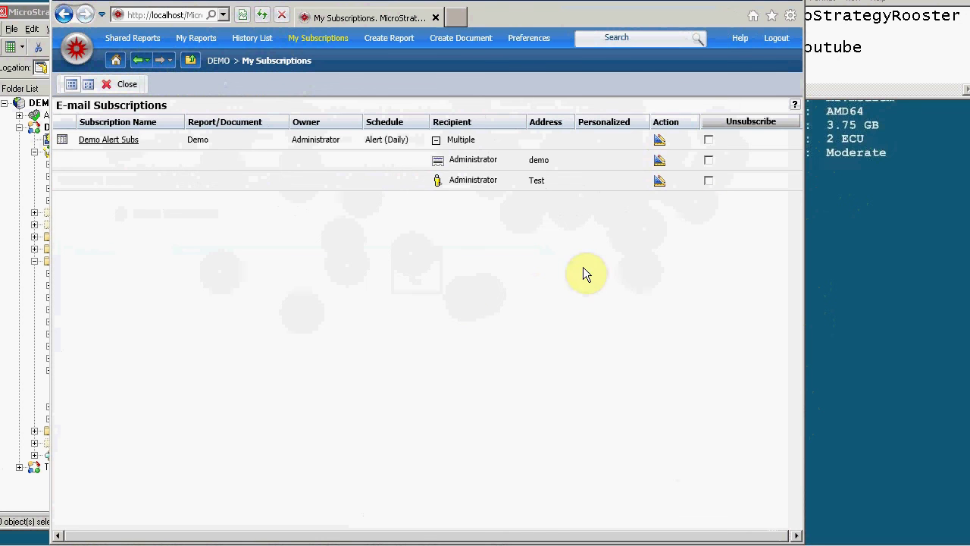
Step: Turn the Demo report's Date Is Not Null filter into a Date qualification prompt, then save and close the report
{"action": "left_click", "coordinate": [20, 15]}
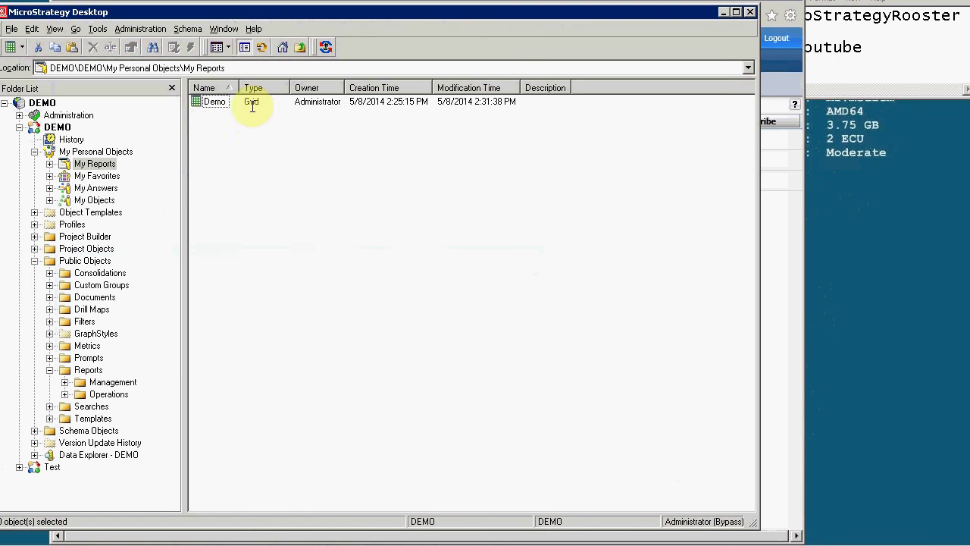
{"action": "right_click", "coordinate": [215, 104]}
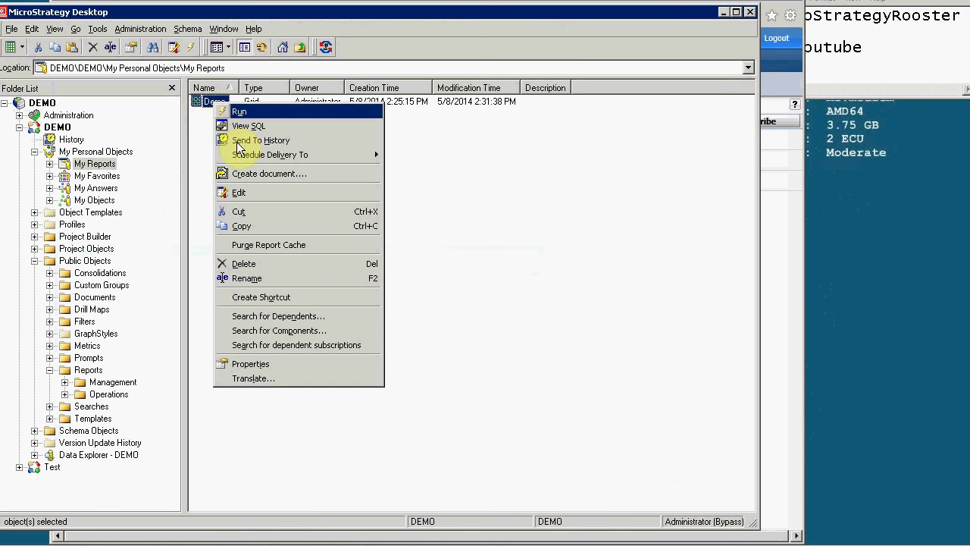
{"action": "left_click", "coordinate": [241, 194]}
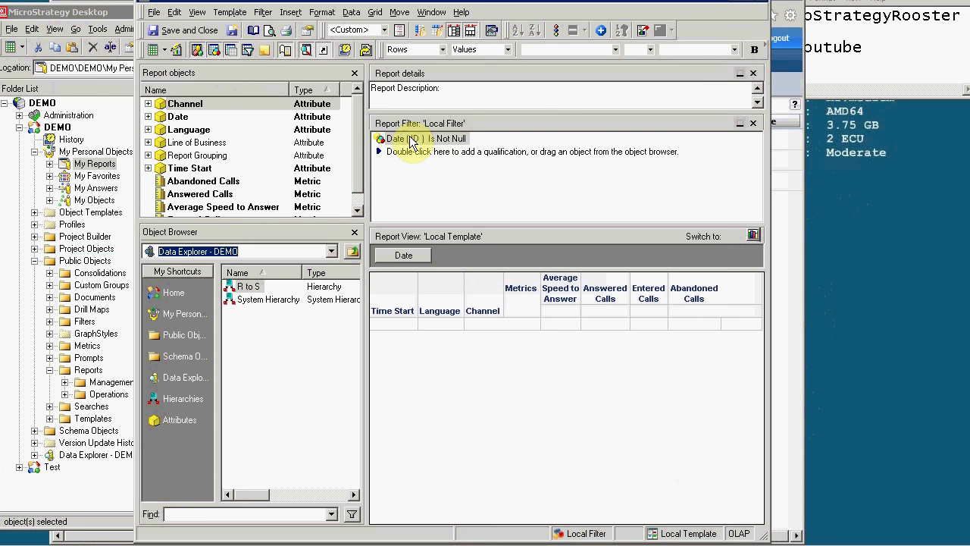
{"action": "double_click", "coordinate": [410, 138]}
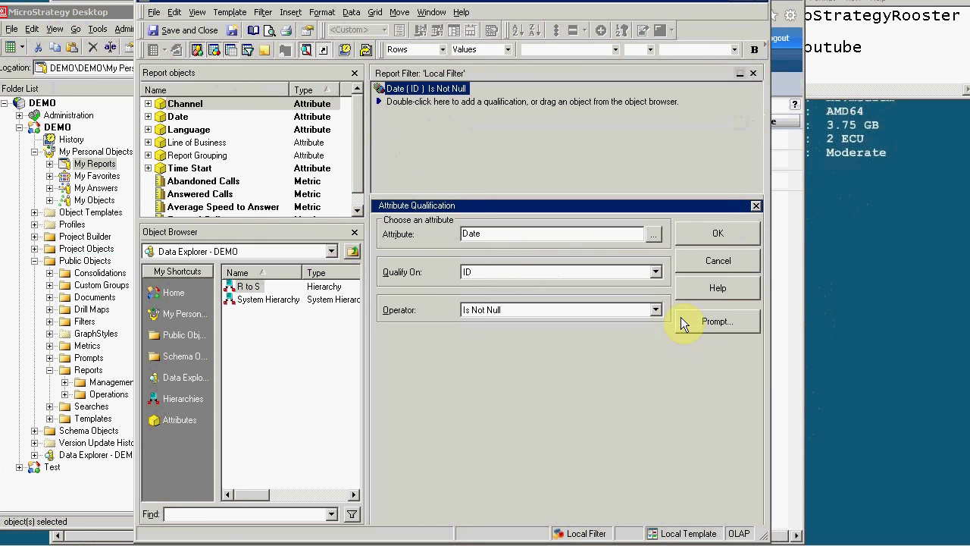
{"action": "left_click", "coordinate": [686, 322]}
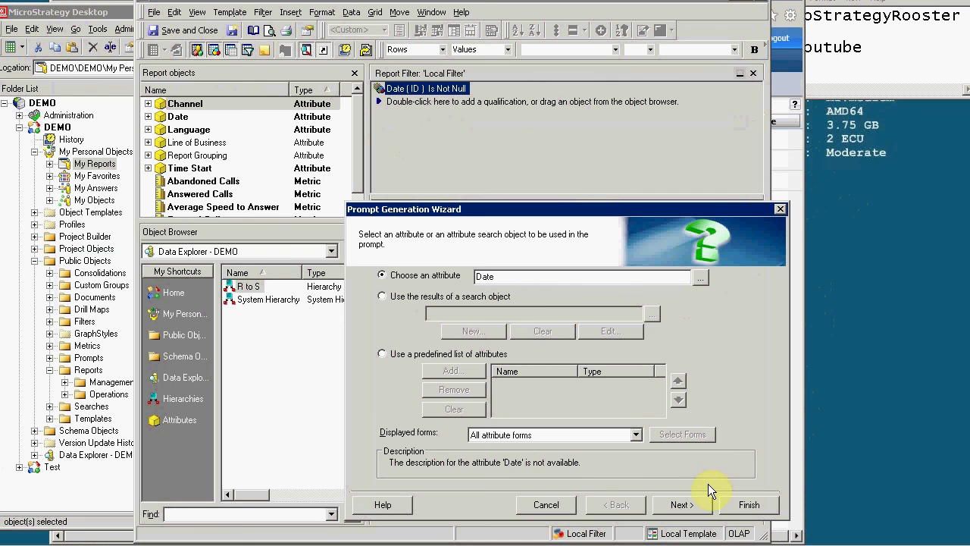
{"action": "left_click", "coordinate": [739, 503]}
{"action": "left_click", "coordinate": [691, 224]}
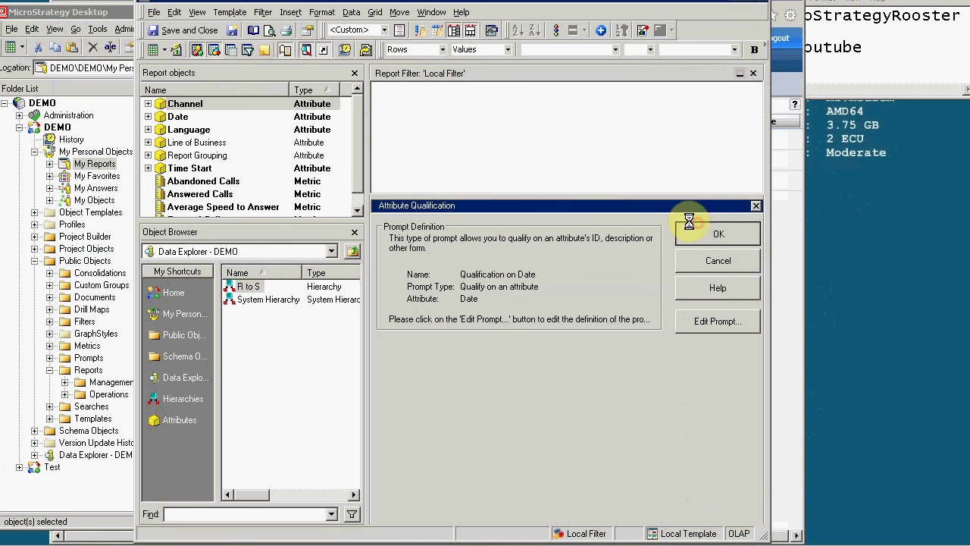
{"action": "left_click", "coordinate": [187, 32]}
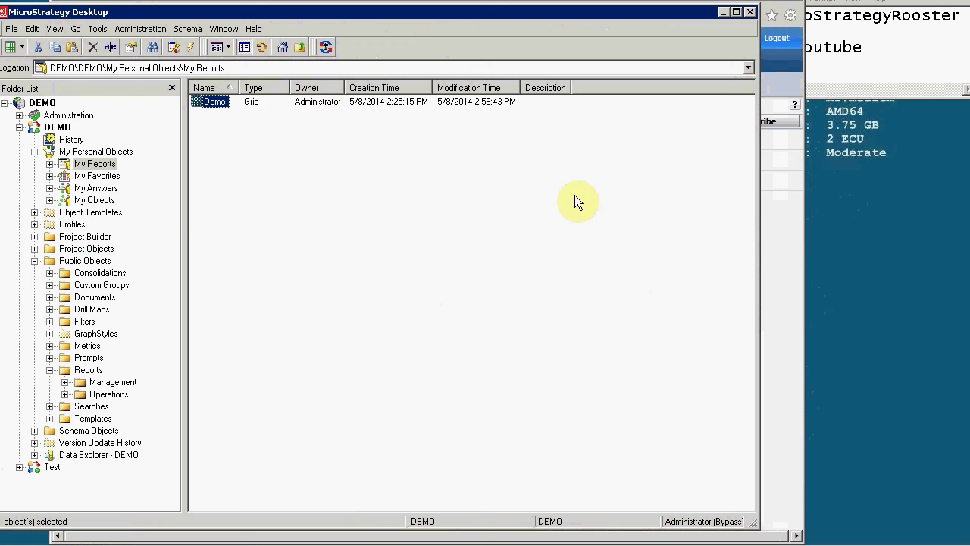
Step: Open the Demo report from My Reports in the browser and run it with the Date prompt answered
{"action": "left_click", "coordinate": [784, 228]}
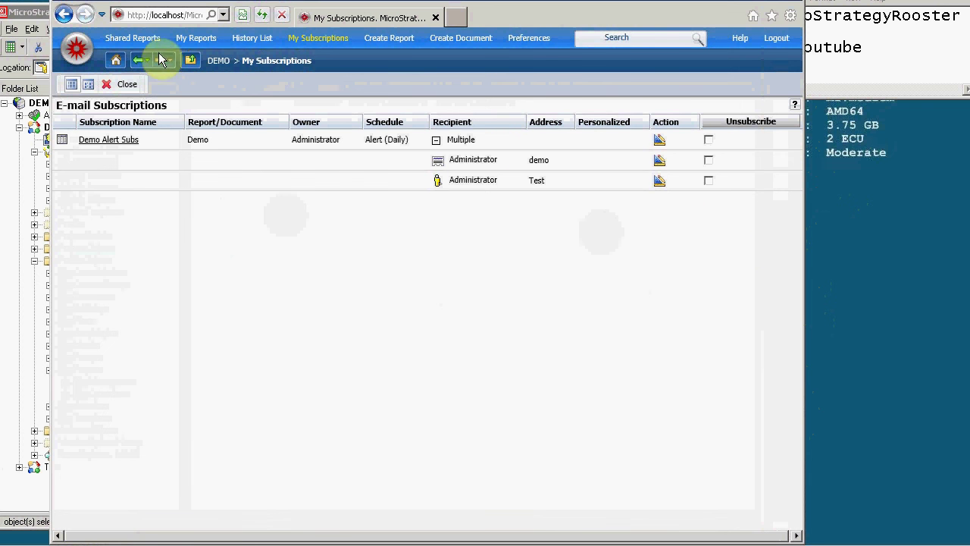
{"action": "left_click", "coordinate": [199, 38]}
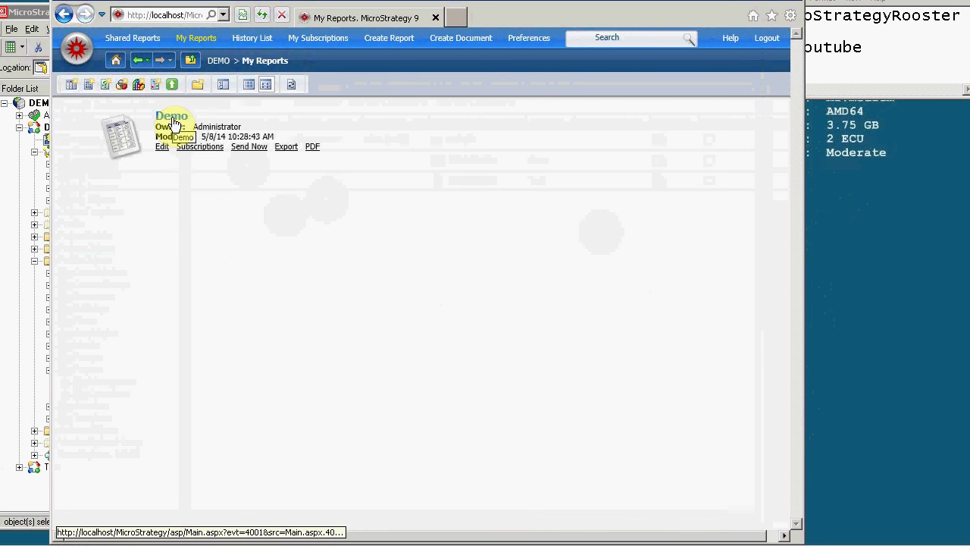
{"action": "left_click", "coordinate": [173, 121]}
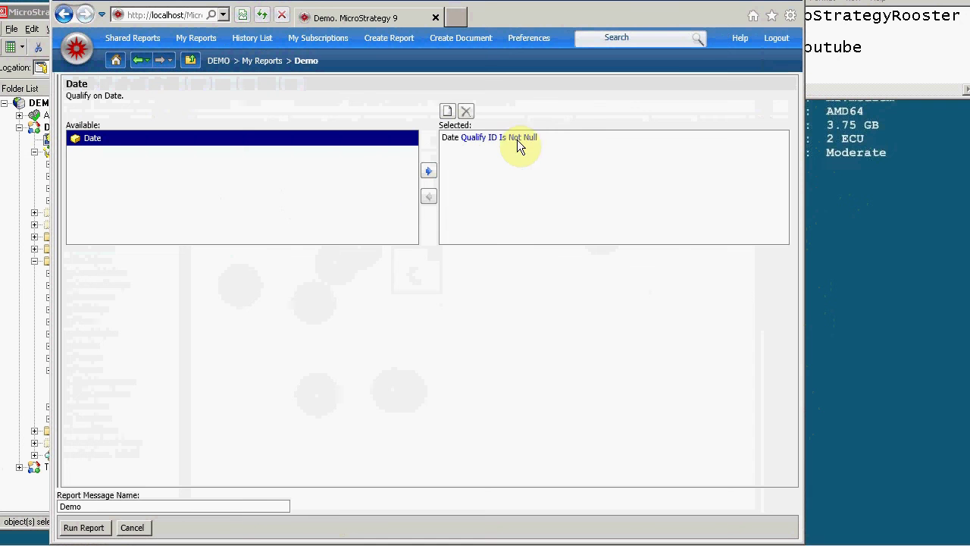
{"action": "left_click", "coordinate": [83, 527]}
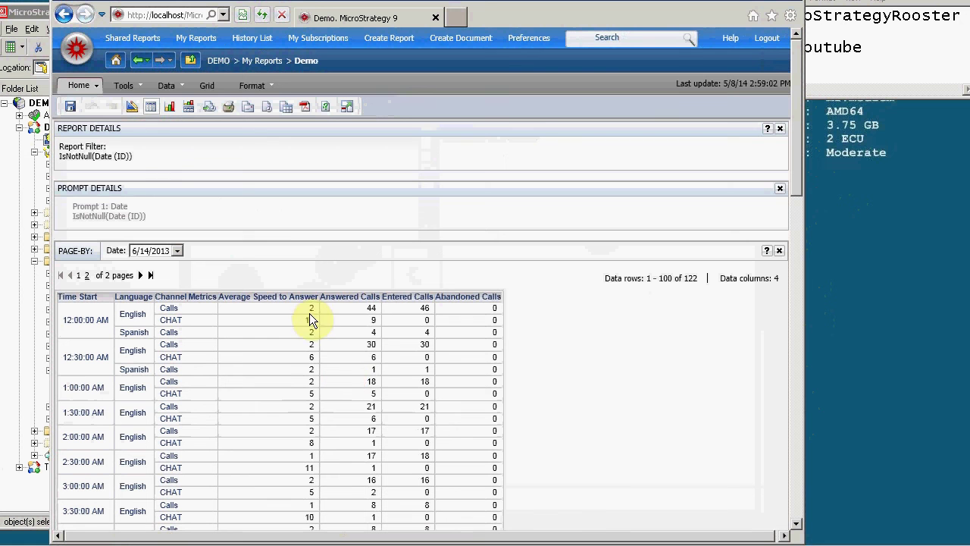
Step: Create an e-mail notification alert triggering when Average Speed to Answer is greater than or equal to 10
{"action": "right_click", "coordinate": [279, 304]}
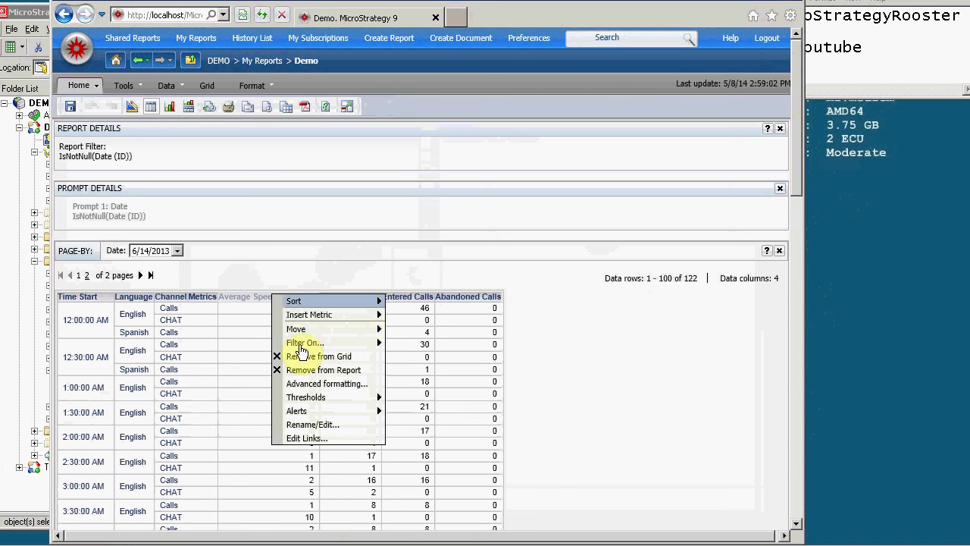
{"action": "mouse_move", "coordinate": [349, 413]}
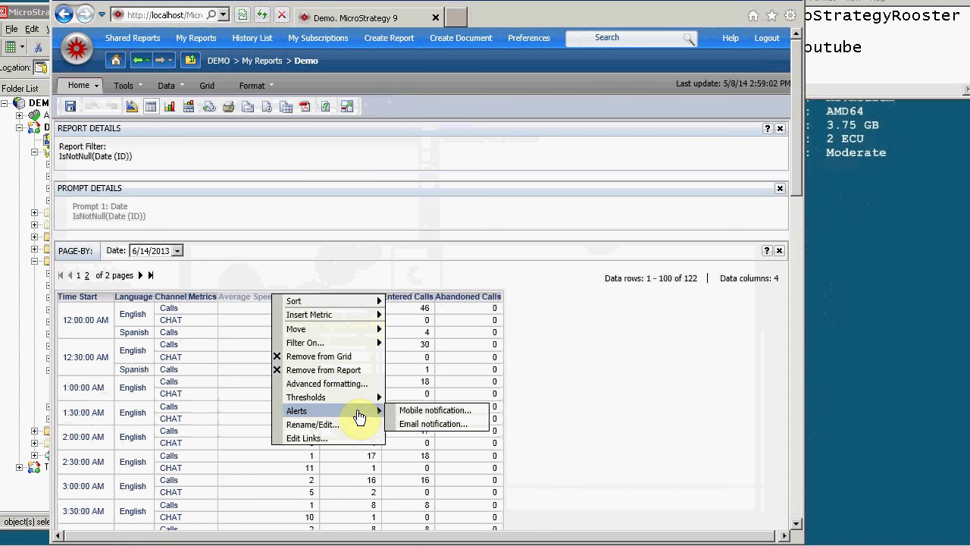
{"action": "left_click", "coordinate": [416, 433]}
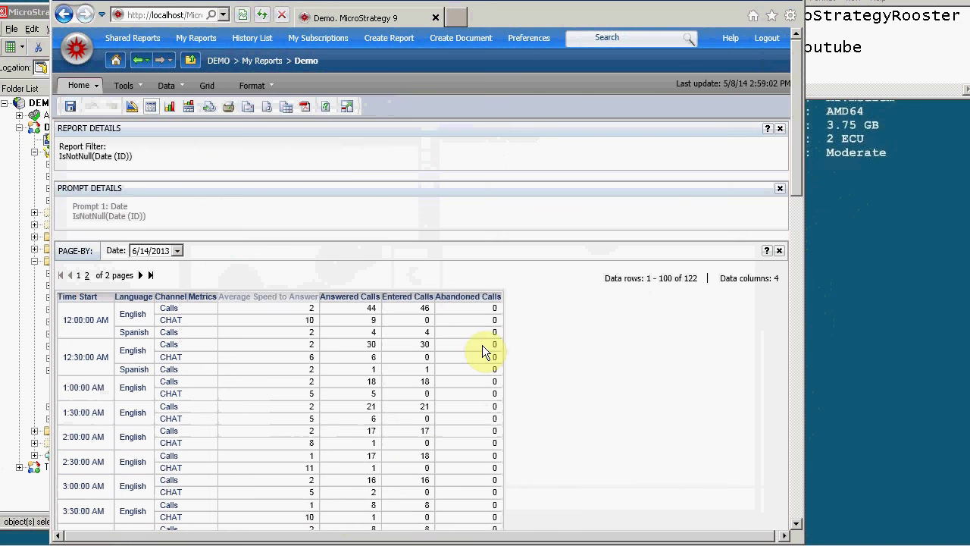
{"action": "left_click", "coordinate": [283, 264]}
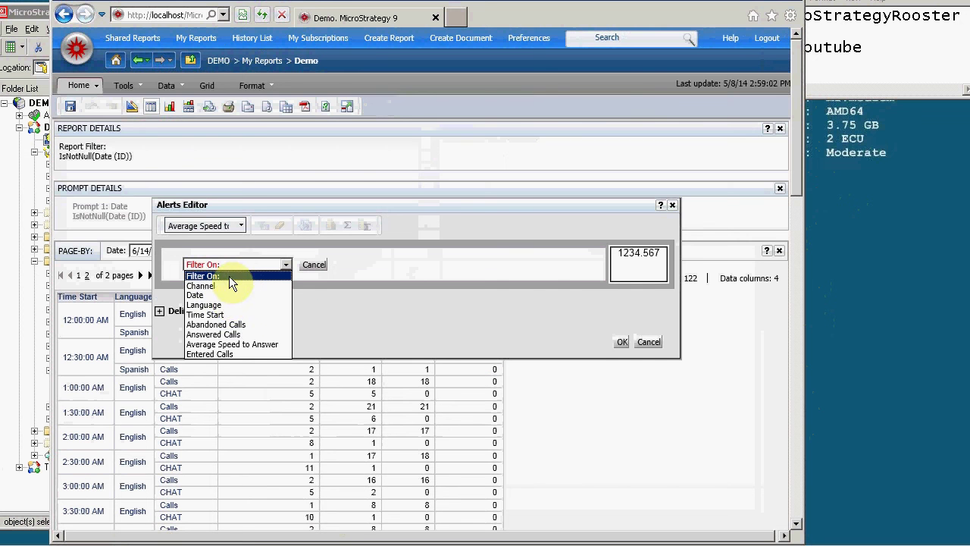
{"action": "left_click", "coordinate": [250, 344]}
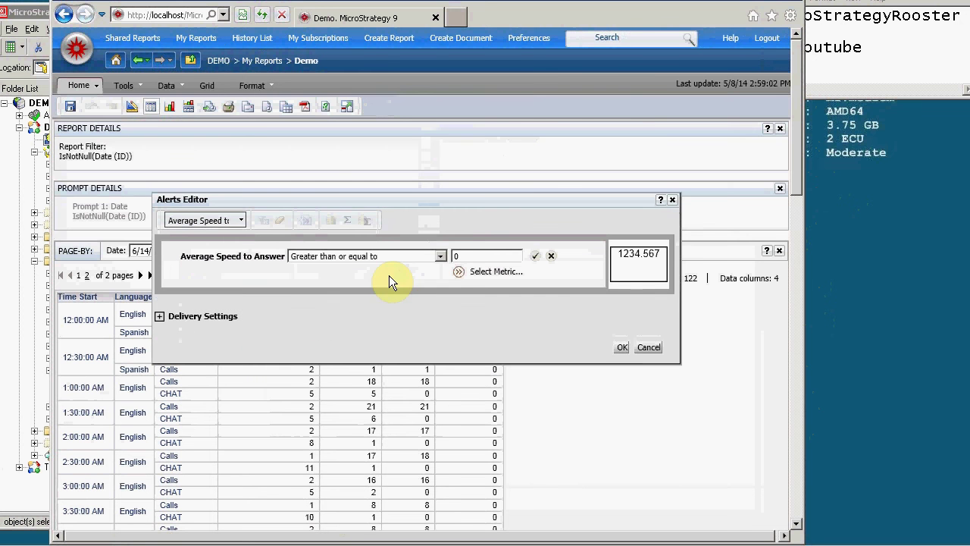
{"action": "left_click", "coordinate": [468, 255]}
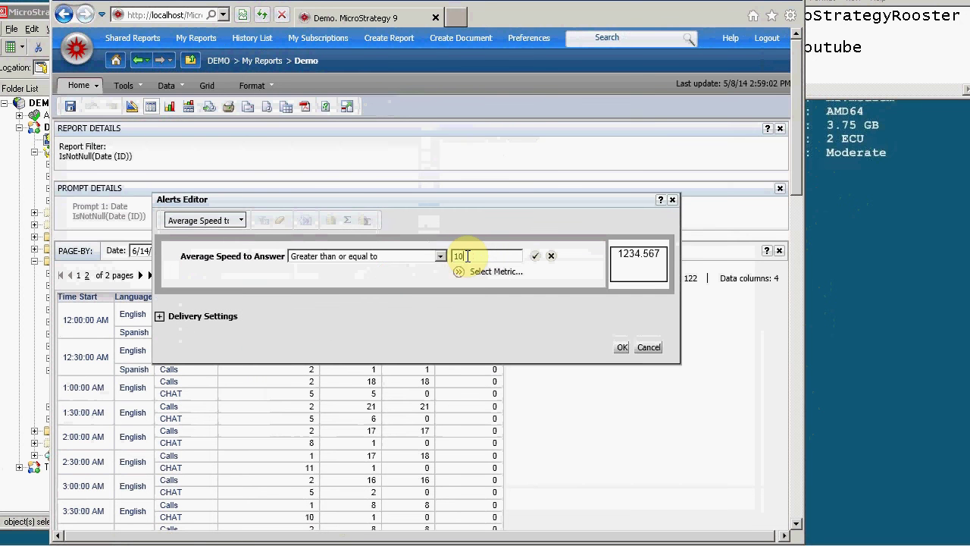
{"action": "left_click", "coordinate": [535, 256]}
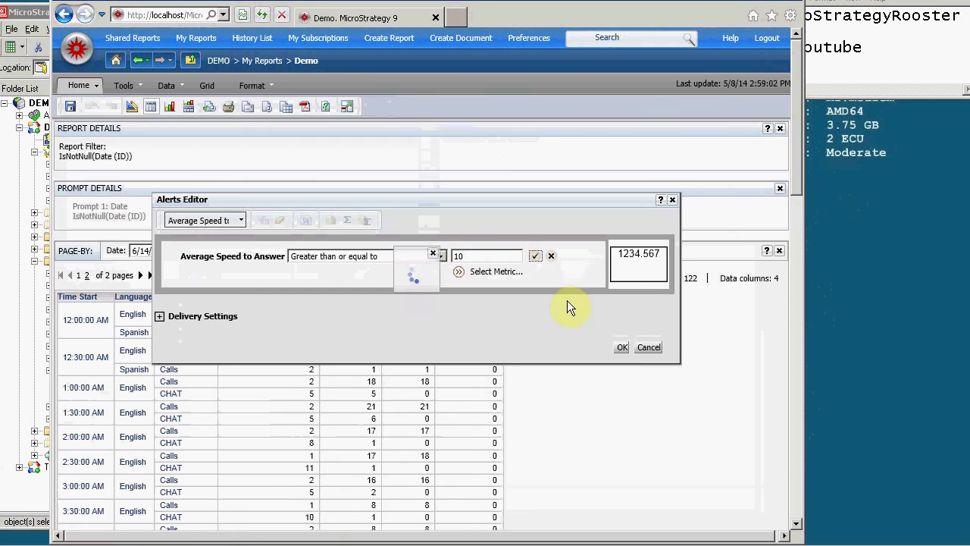
Step: Set the alert's delivery format to PDF and expand the Advanced Options
{"action": "left_click", "coordinate": [158, 313]}
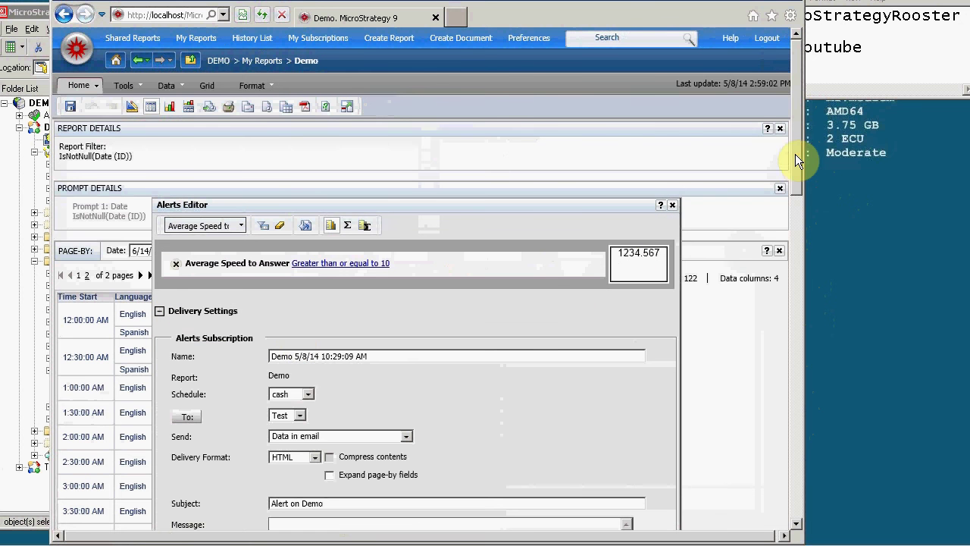
{"action": "left_click_drag", "start_coordinate": [795, 159], "coordinate": [800, 222]}
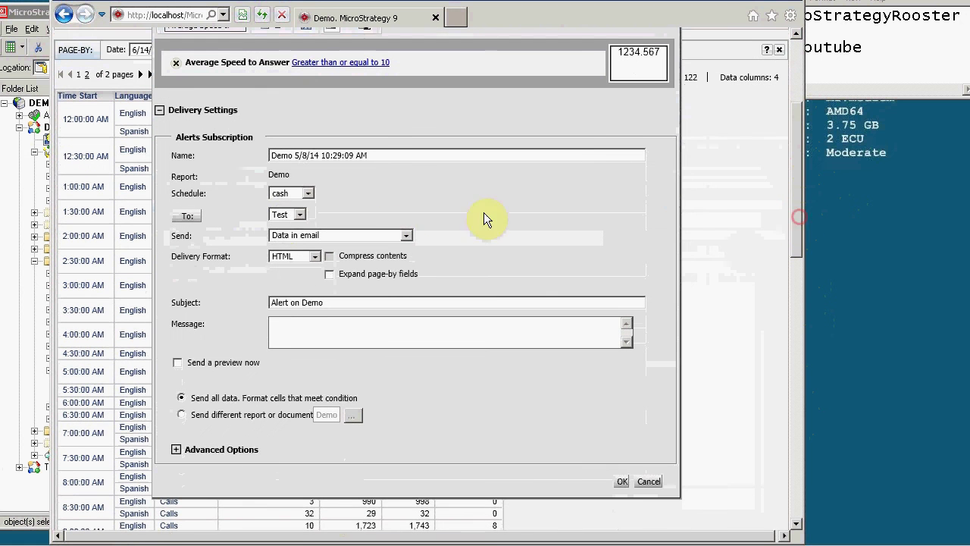
{"action": "left_click", "coordinate": [296, 256]}
{"action": "left_click", "coordinate": [280, 277]}
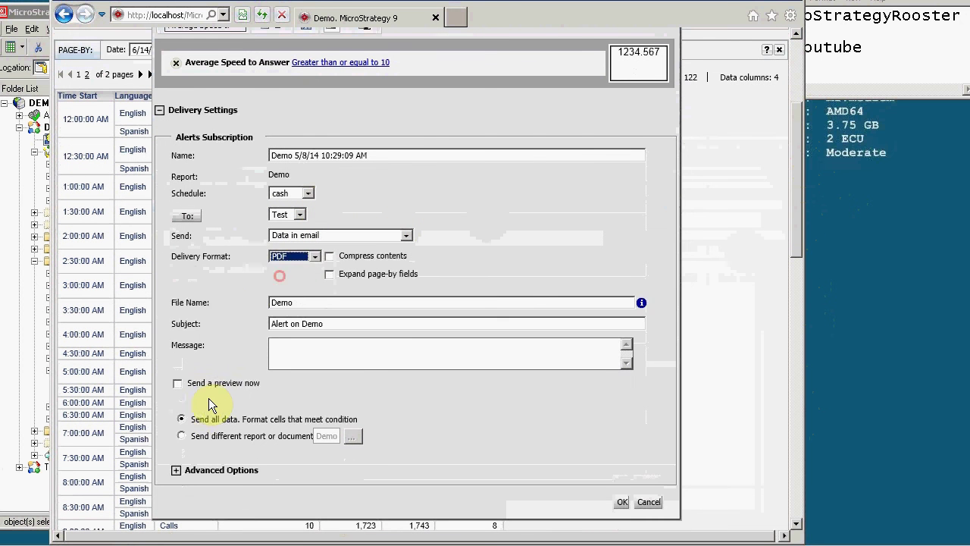
{"action": "left_click", "coordinate": [176, 470]}
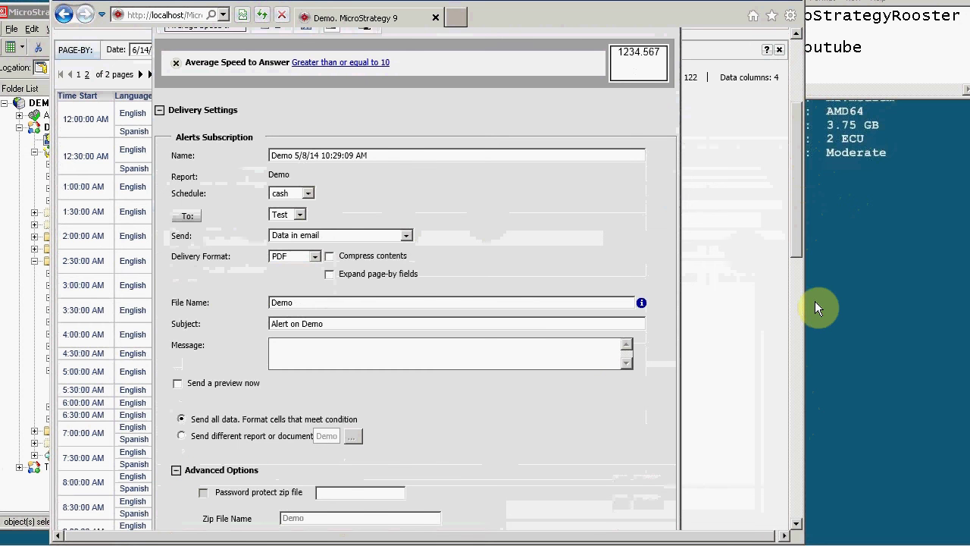
Step: Change the To recipient from Test to demo and bring up the Recipients Browser
{"action": "left_click_drag", "start_coordinate": [799, 225], "coordinate": [791, 247]}
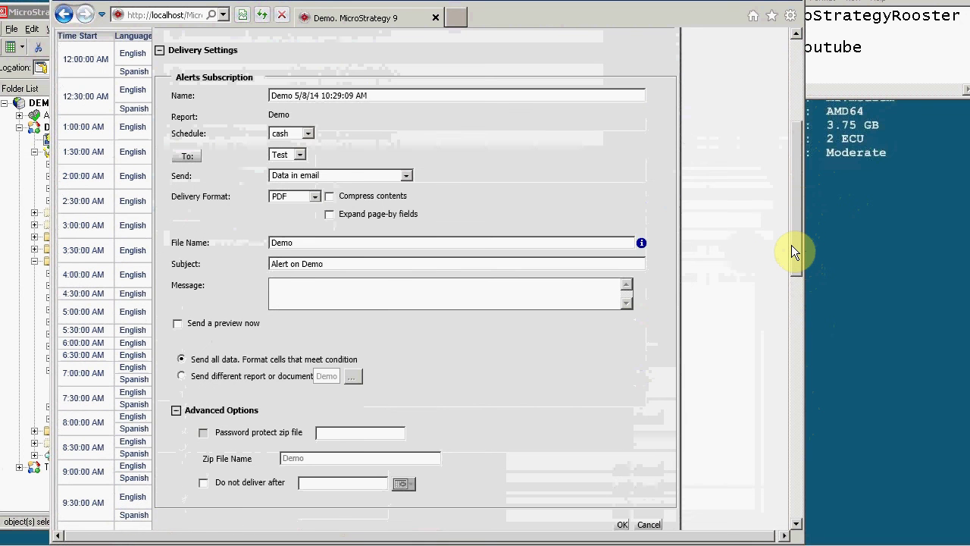
{"action": "left_click_drag", "start_coordinate": [791, 244], "coordinate": [787, 229]}
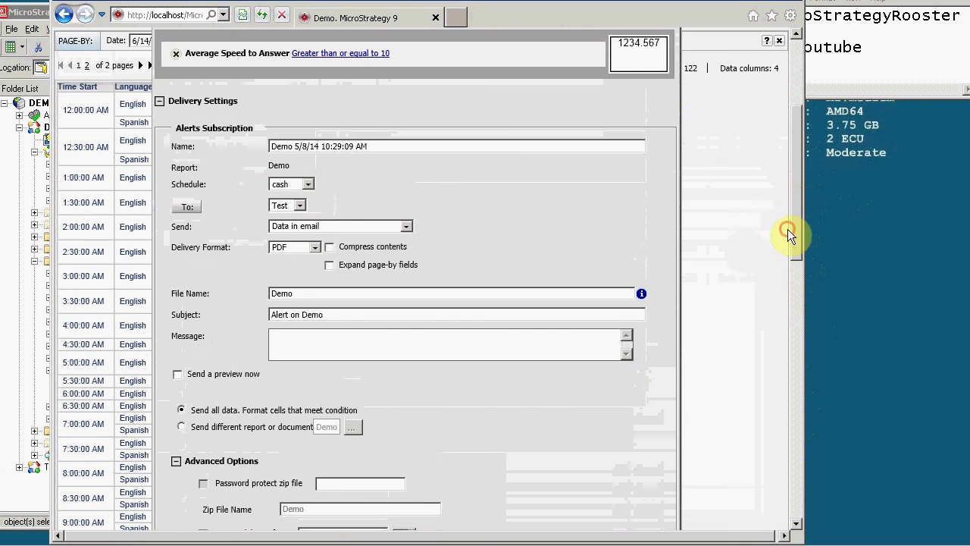
{"action": "left_click", "coordinate": [300, 206]}
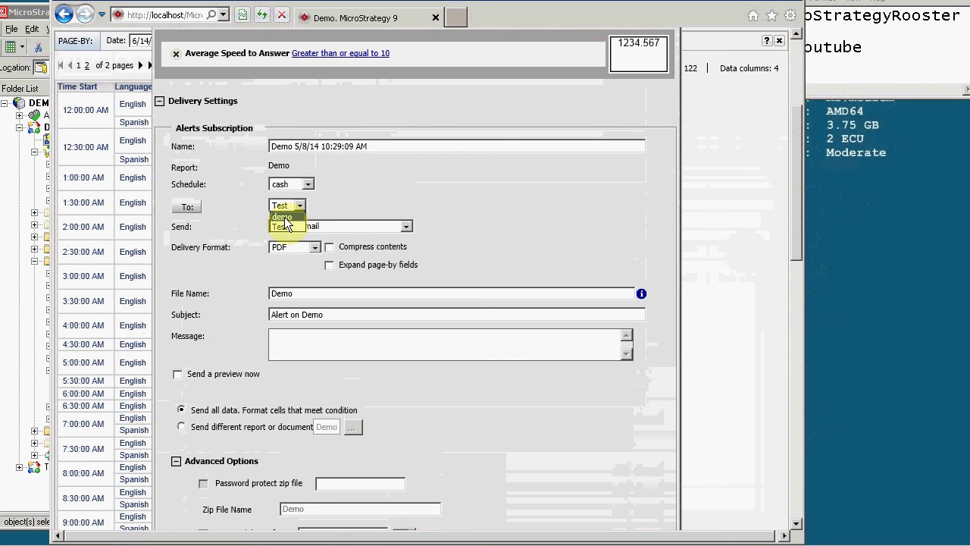
{"action": "left_click", "coordinate": [285, 218]}
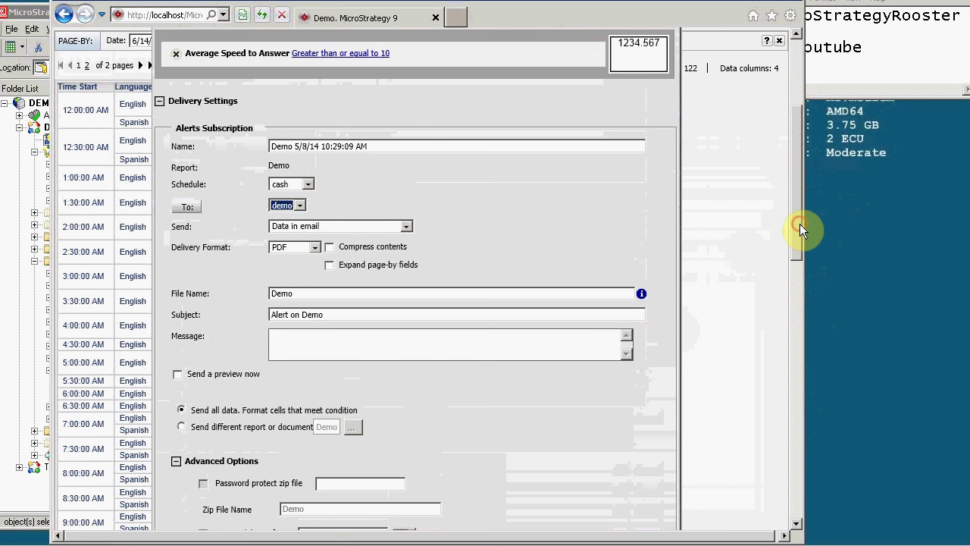
{"action": "left_click", "coordinate": [182, 203]}
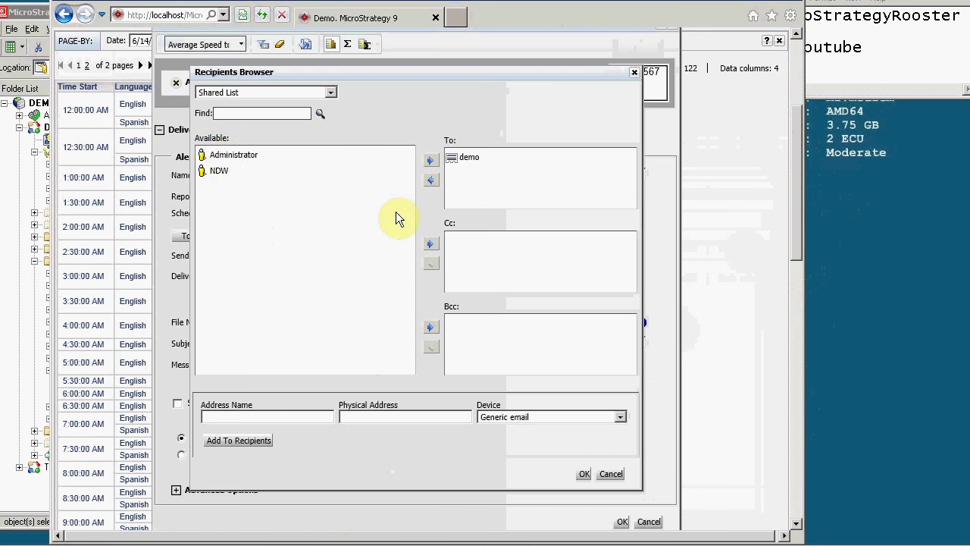
Step: Add Administrator to the alert's To recipients in the Recipients Browser
{"action": "left_click", "coordinate": [216, 154]}
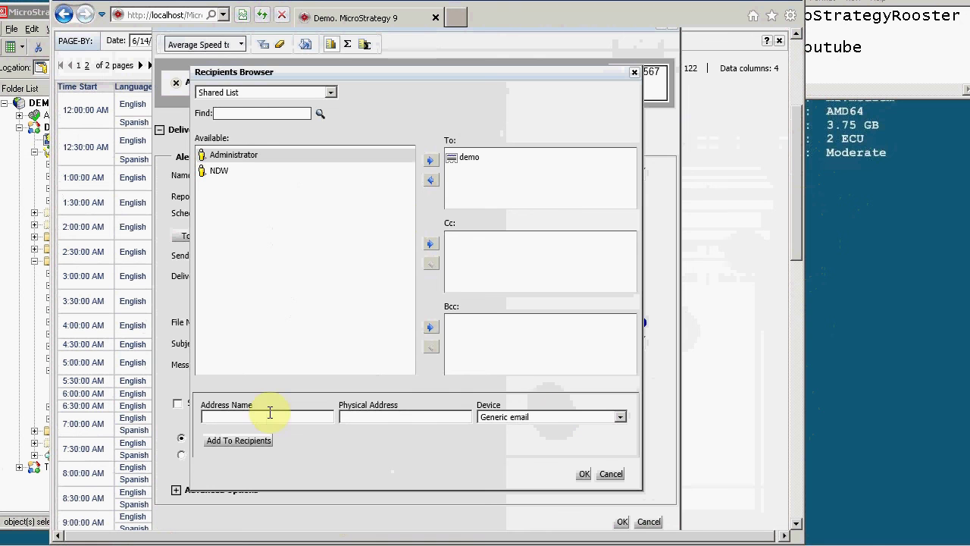
{"action": "left_click", "coordinate": [430, 160]}
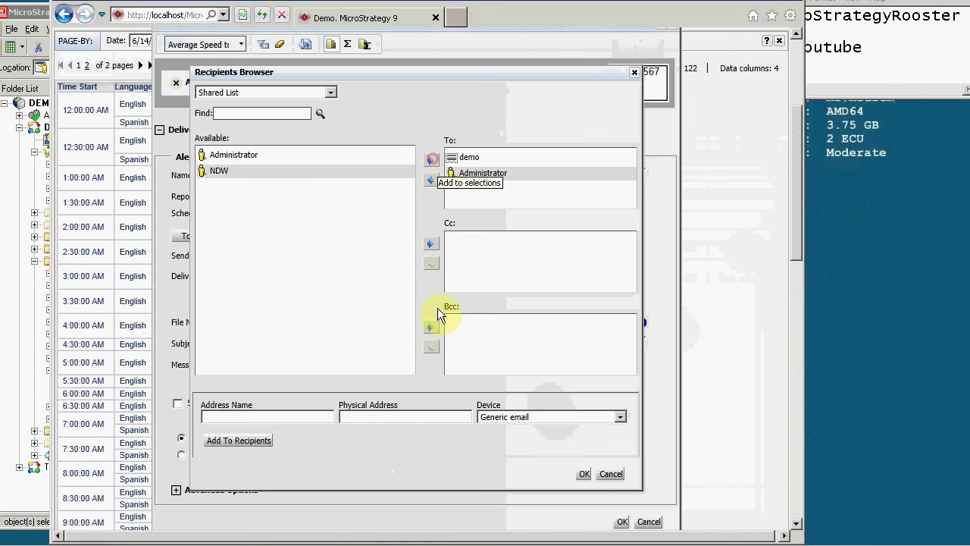
{"action": "left_click", "coordinate": [582, 472]}
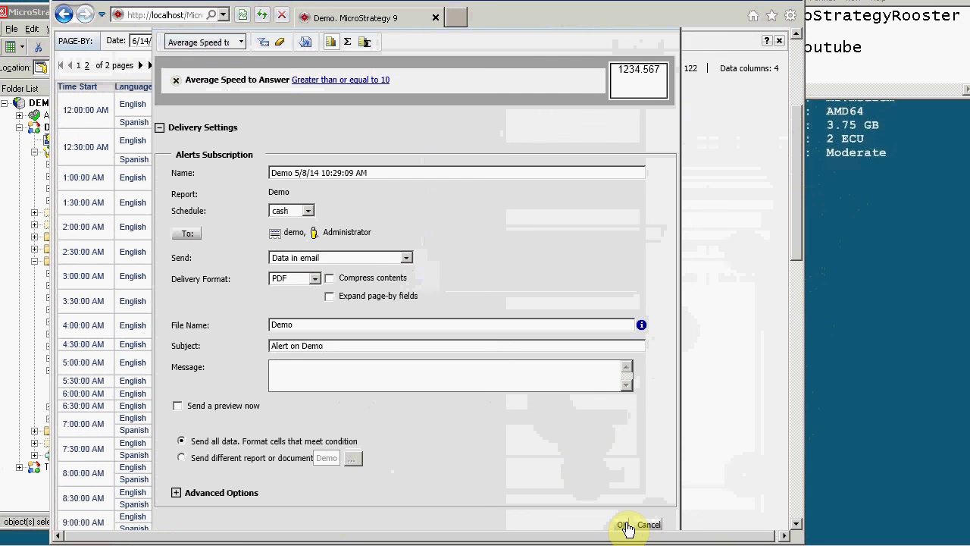
Step: Replace the date in the alert name so it reads 'Demo 2' and save the subscription
{"action": "left_click_drag", "start_coordinate": [295, 173], "coordinate": [432, 165]}
{"action": "type", "text": "2"}
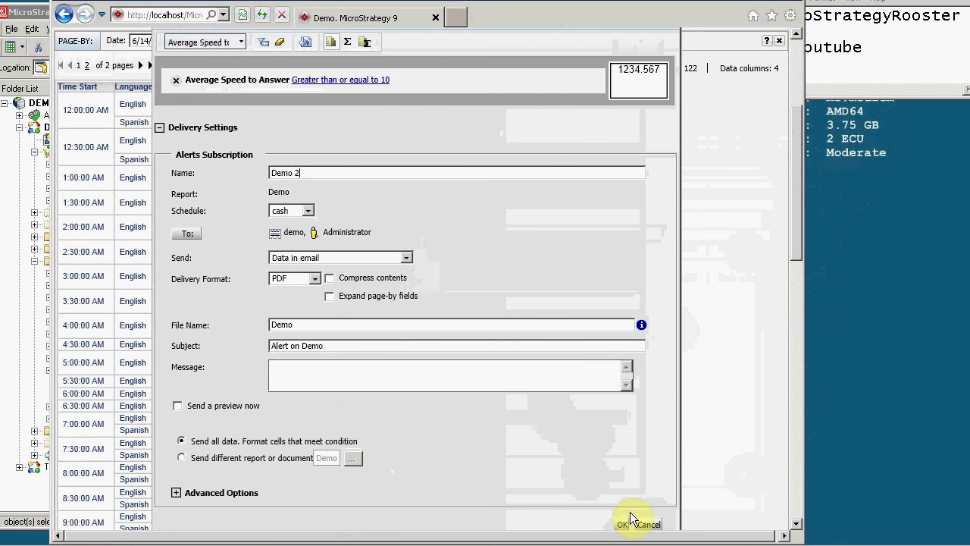
{"action": "left_click", "coordinate": [624, 524]}
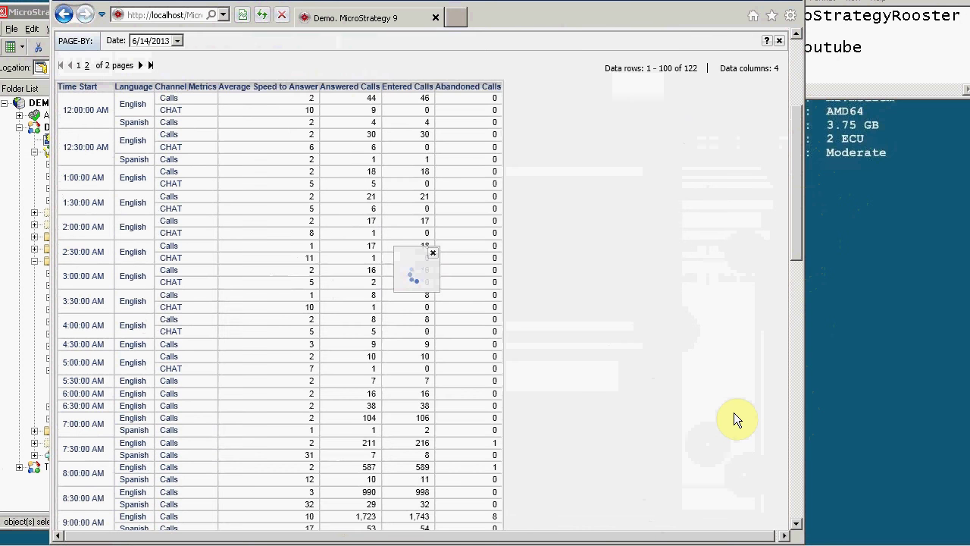
{"action": "left_click", "coordinate": [797, 77]}
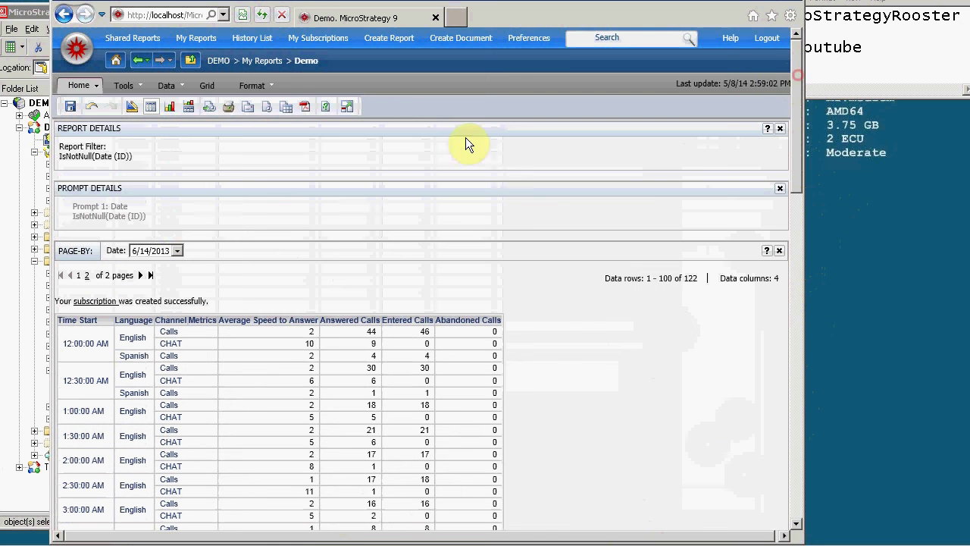
Step: Open My Subscriptions to see Demo 2 on the cash schedule and Demo Alert Subs on Daily
{"action": "left_click", "coordinate": [318, 40]}
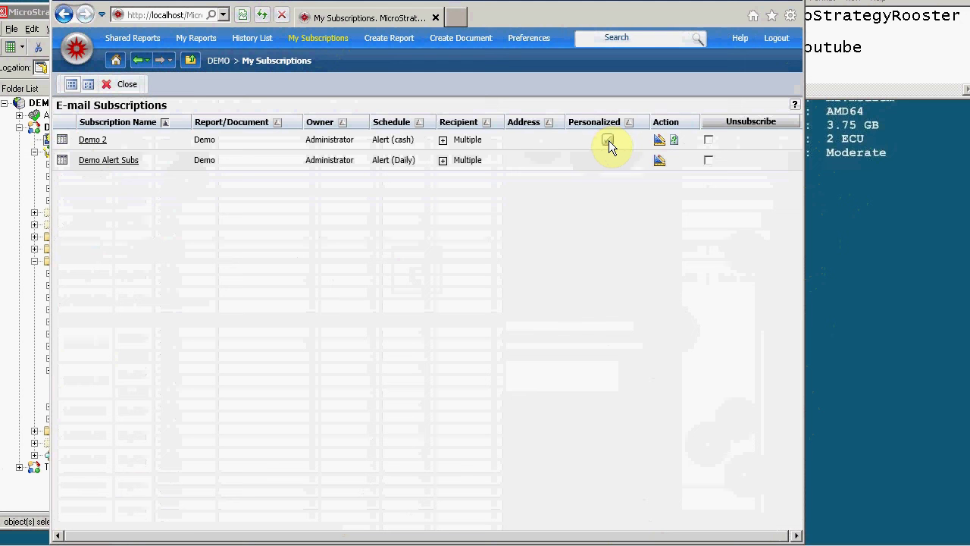
Step: Personalize Demo 2 by saving its Date qualification prompt answer and confirming the saved personalization
{"action": "left_click", "coordinate": [675, 142]}
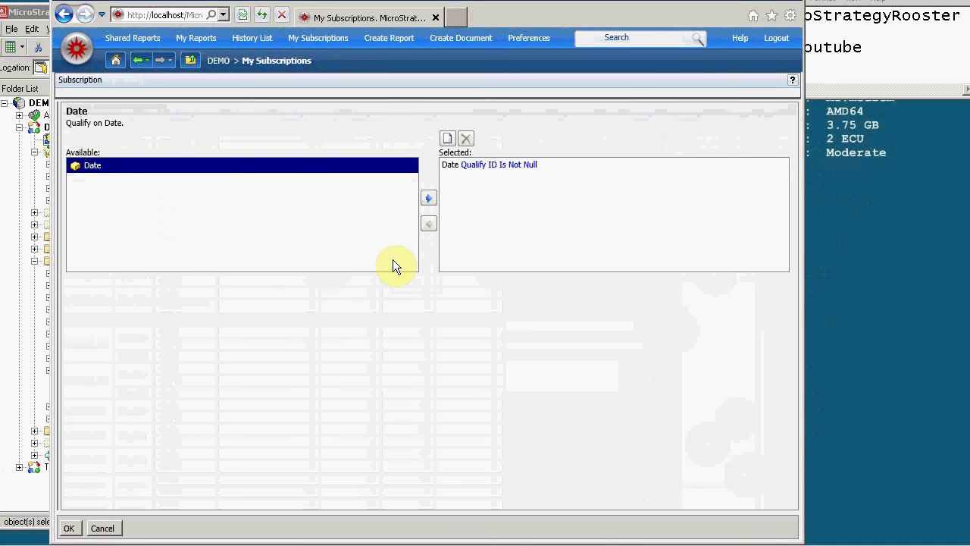
{"action": "left_click", "coordinate": [69, 528]}
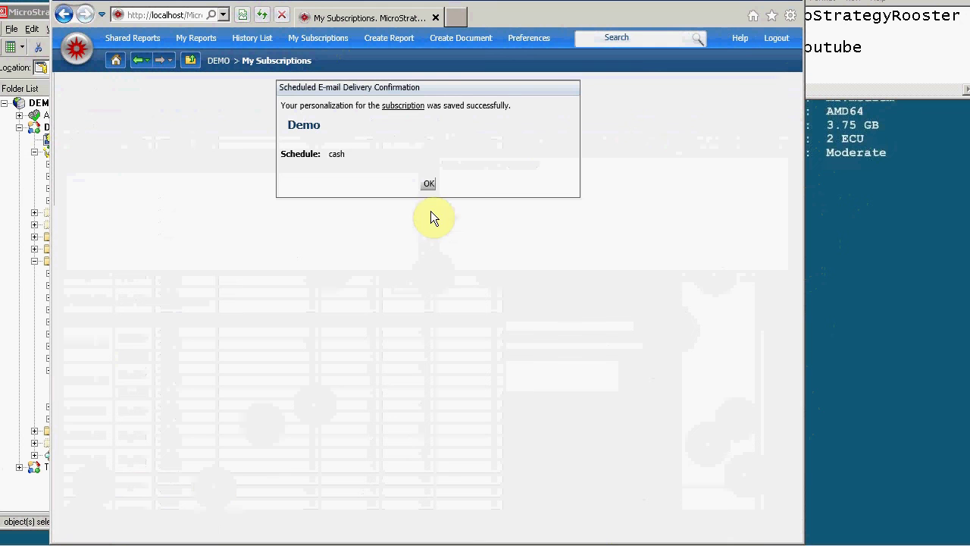
{"action": "left_click", "coordinate": [430, 187]}
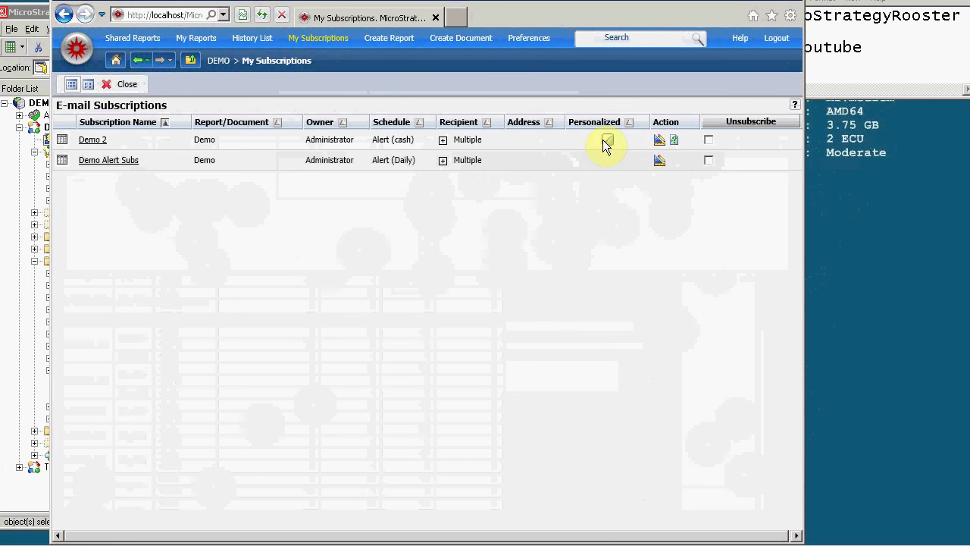
{"action": "left_click", "coordinate": [659, 141]}
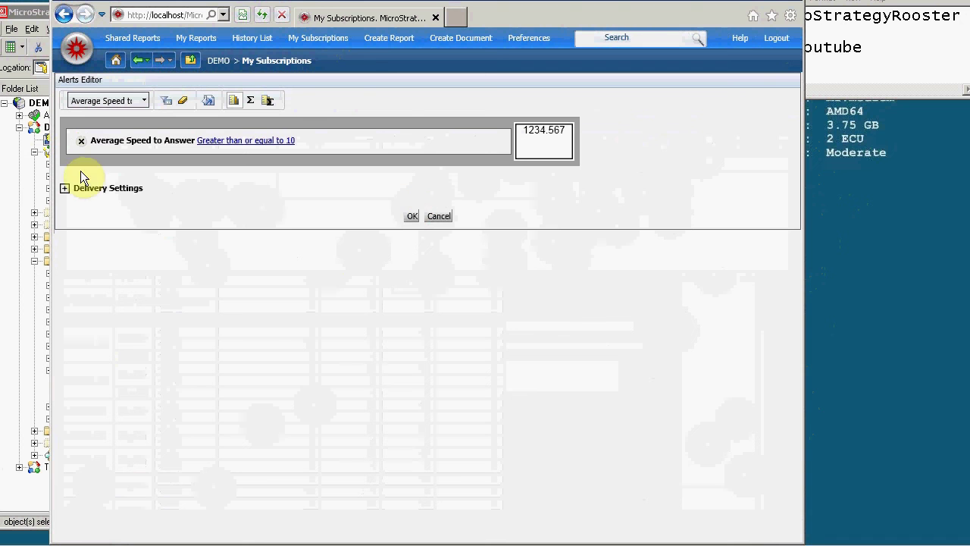
{"action": "left_click", "coordinate": [65, 189]}
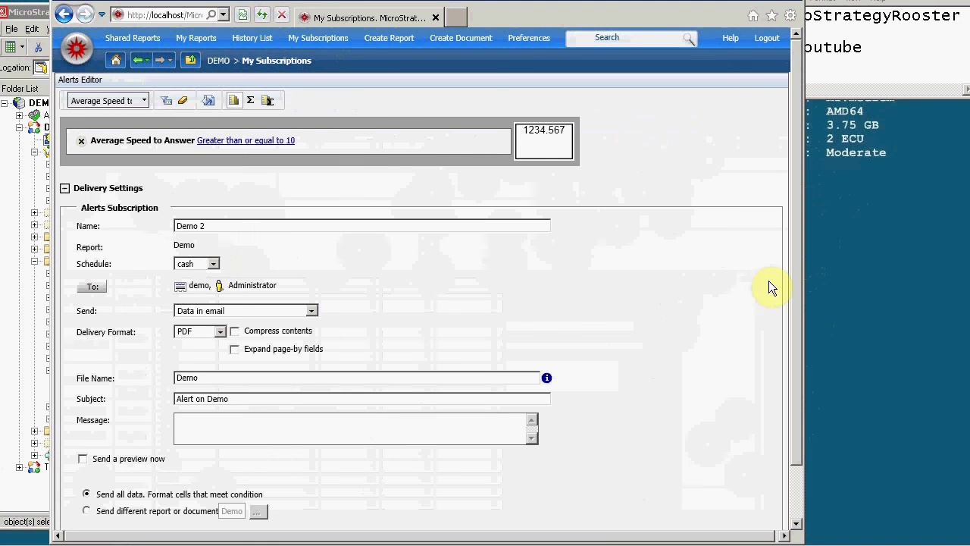
{"action": "left_click_drag", "start_coordinate": [796, 272], "coordinate": [792, 354]}
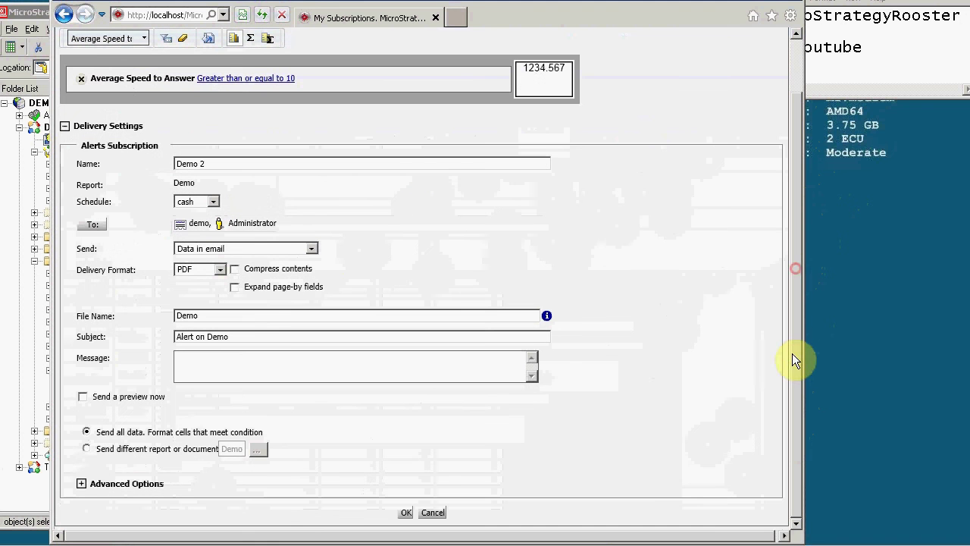
{"action": "left_click", "coordinate": [81, 483]}
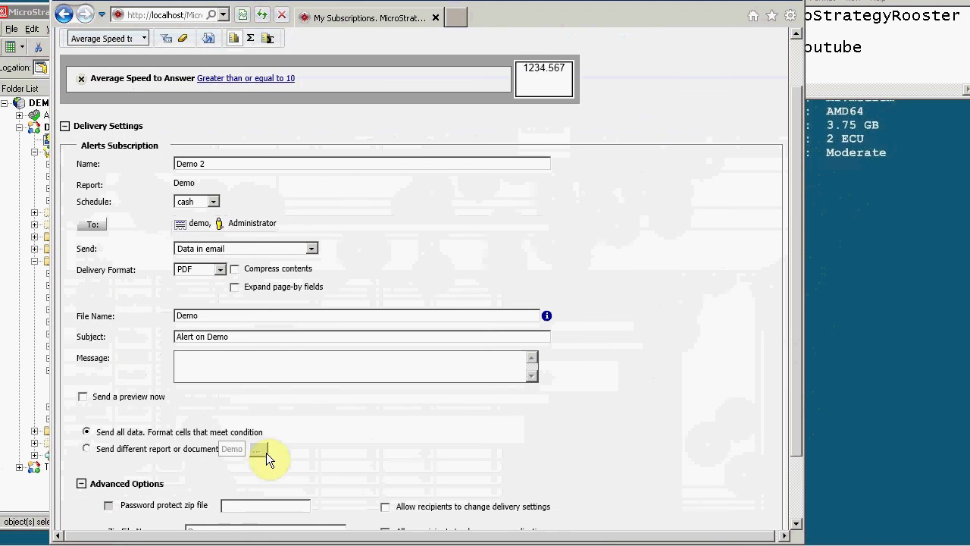
{"action": "left_click", "coordinate": [799, 410]}
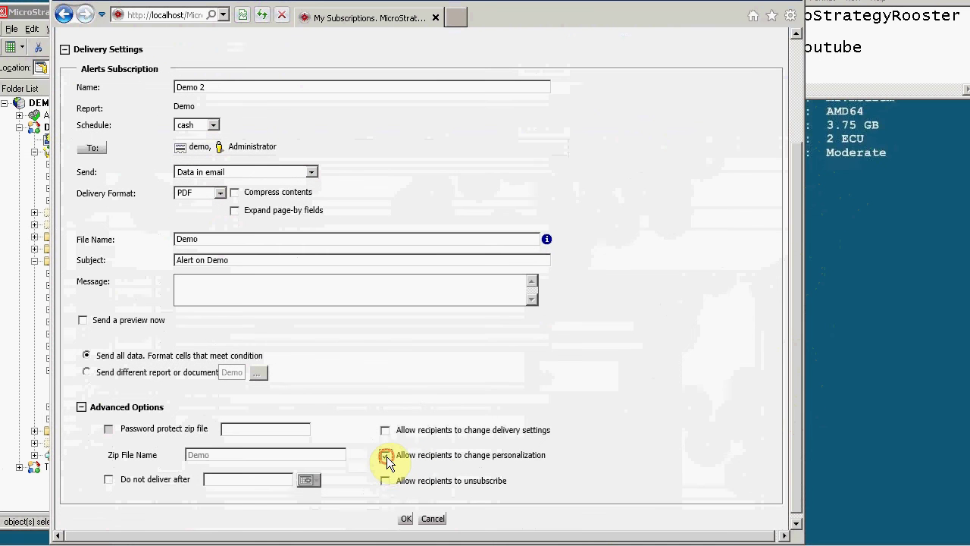
{"action": "left_click", "coordinate": [385, 480]}
{"action": "left_click", "coordinate": [385, 456]}
{"action": "left_click", "coordinate": [433, 519]}
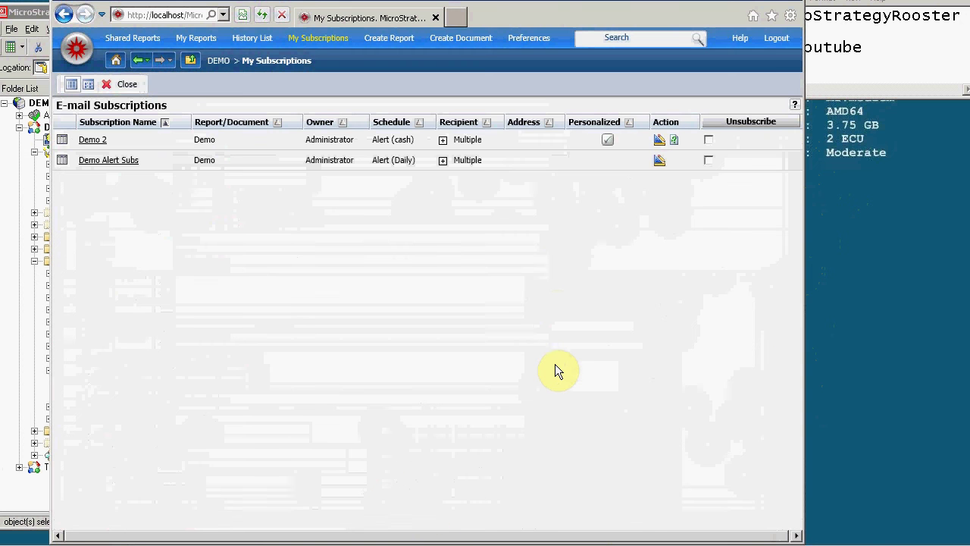
Step: Edit the demo recipient's Demo 2 subscription and show its advanced delivery options (PDF, subject 'Alert on Demo')
{"action": "left_click", "coordinate": [442, 140]}
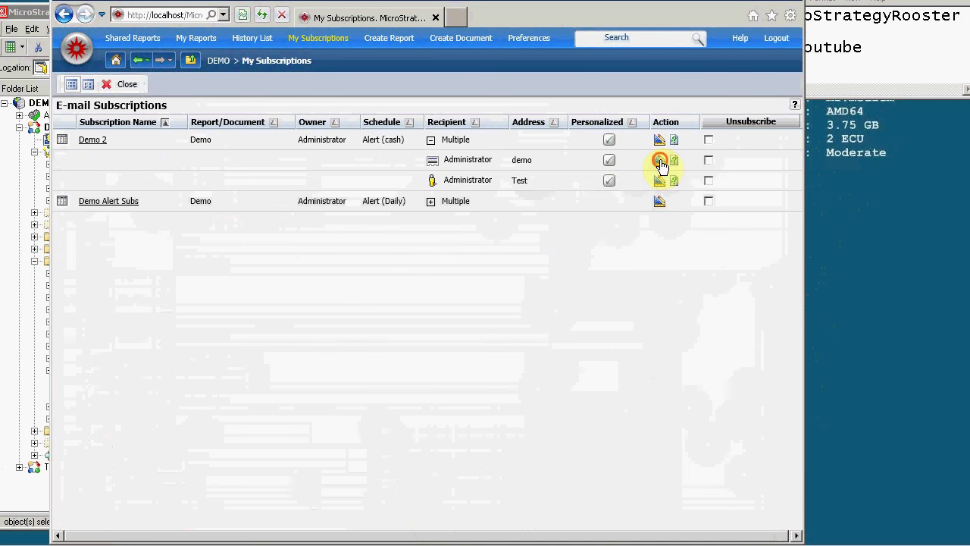
{"action": "left_click", "coordinate": [660, 181]}
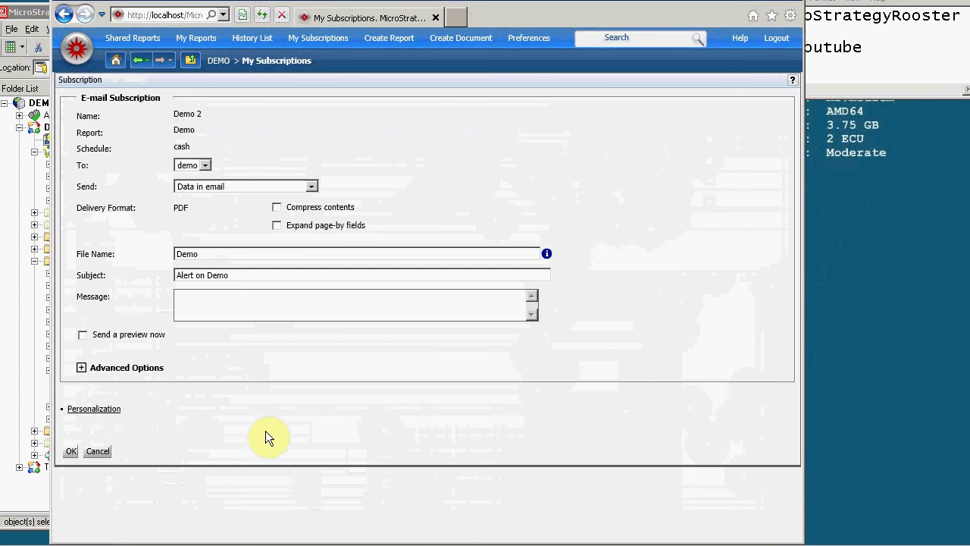
{"action": "left_click", "coordinate": [81, 367]}
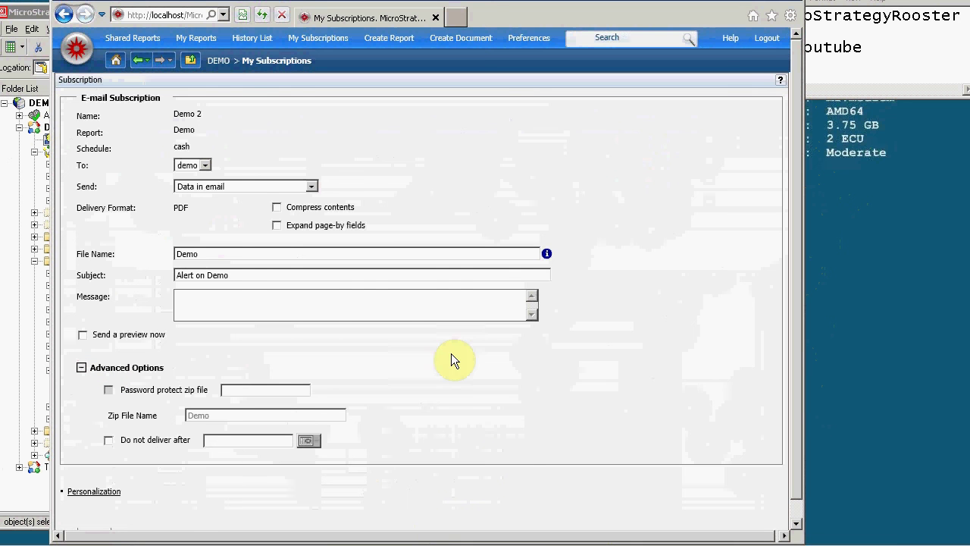